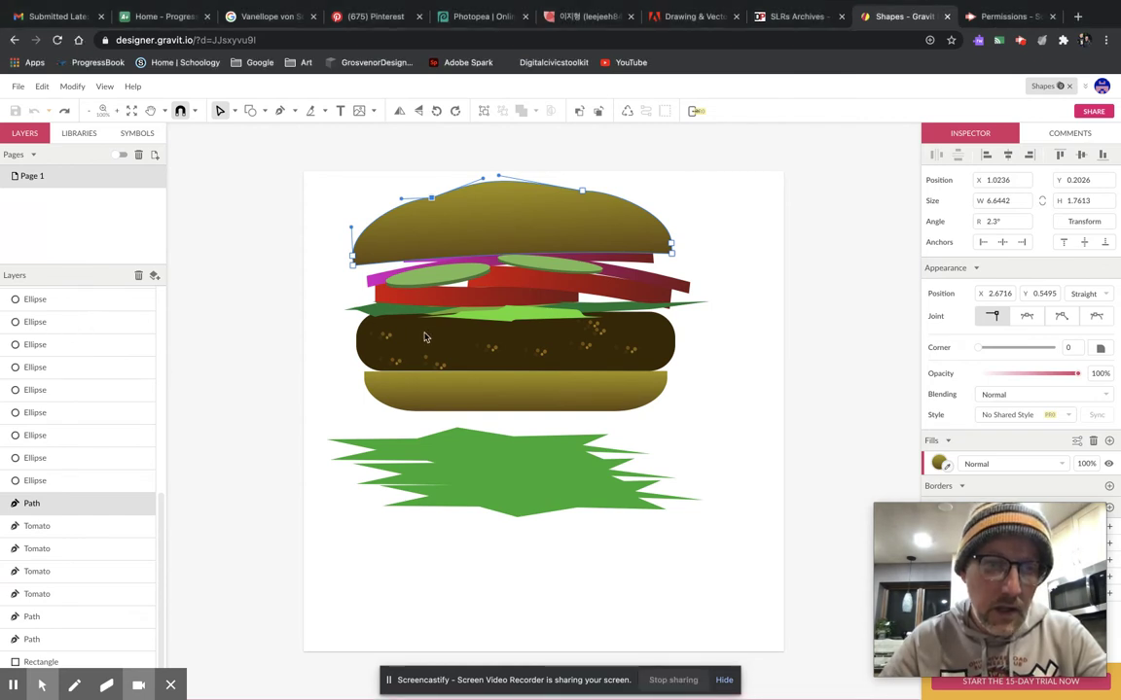
Select the burger patty on the canvas.
left_click(424, 336)
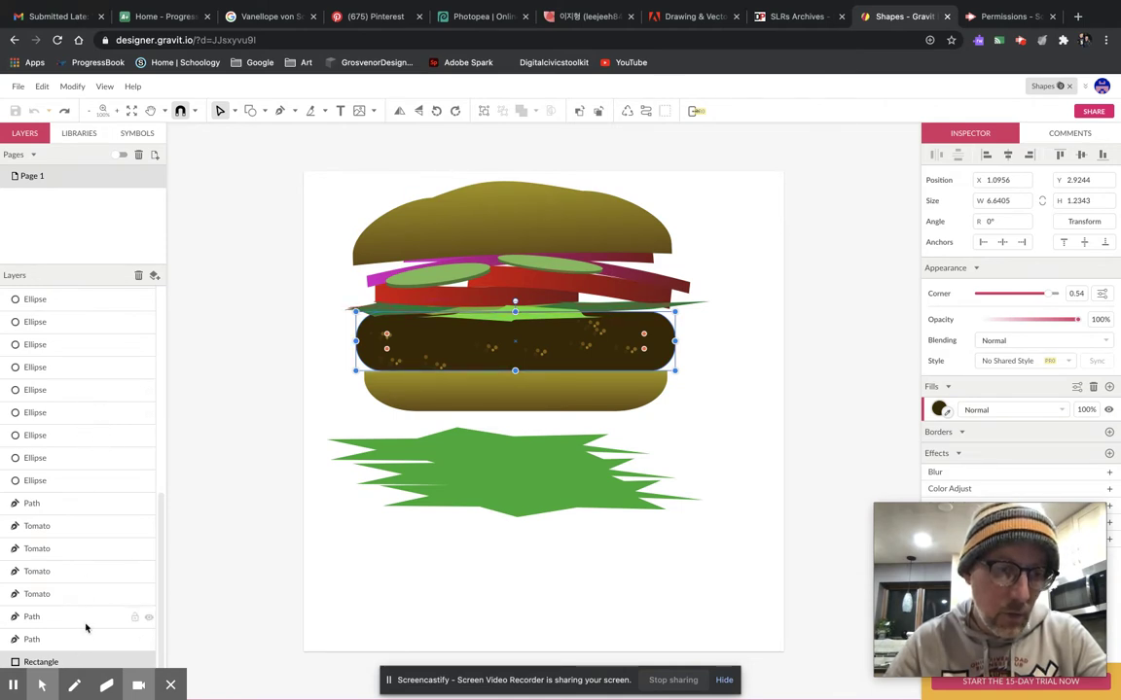
Rename the patty's Rectangle layer in the Layers panel to 'burger'.
double_click(40, 663)
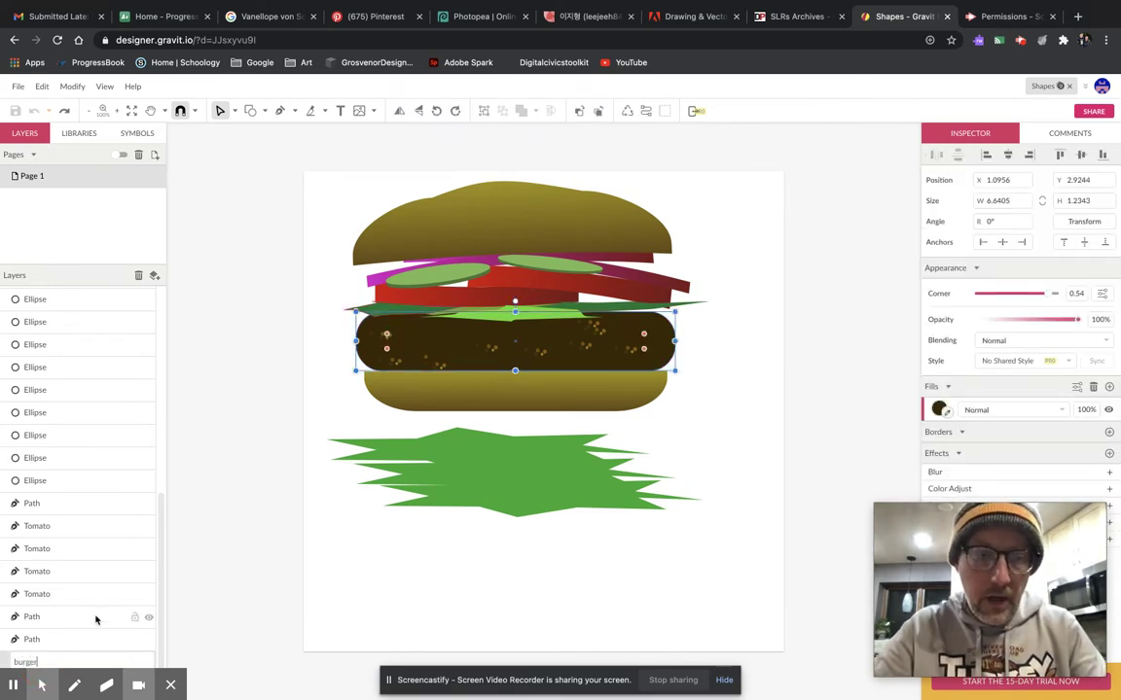
key("Return")
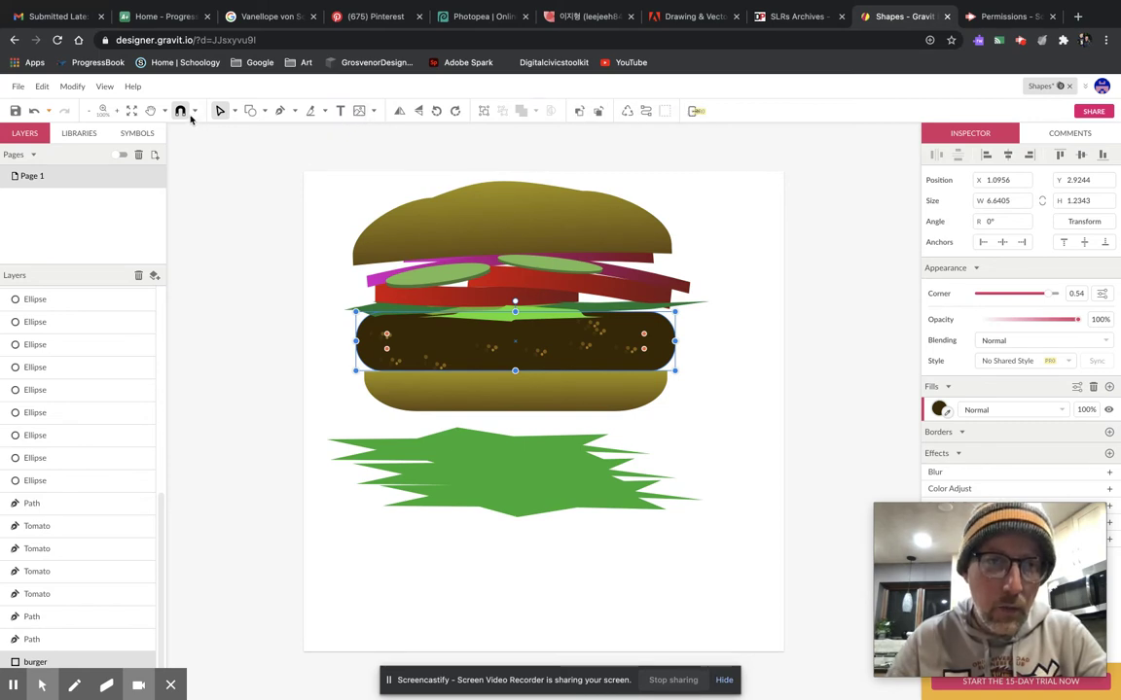
Zoom to 150%, fit all artwork, then zoom in two steps on the burger.
left_click(103, 112)
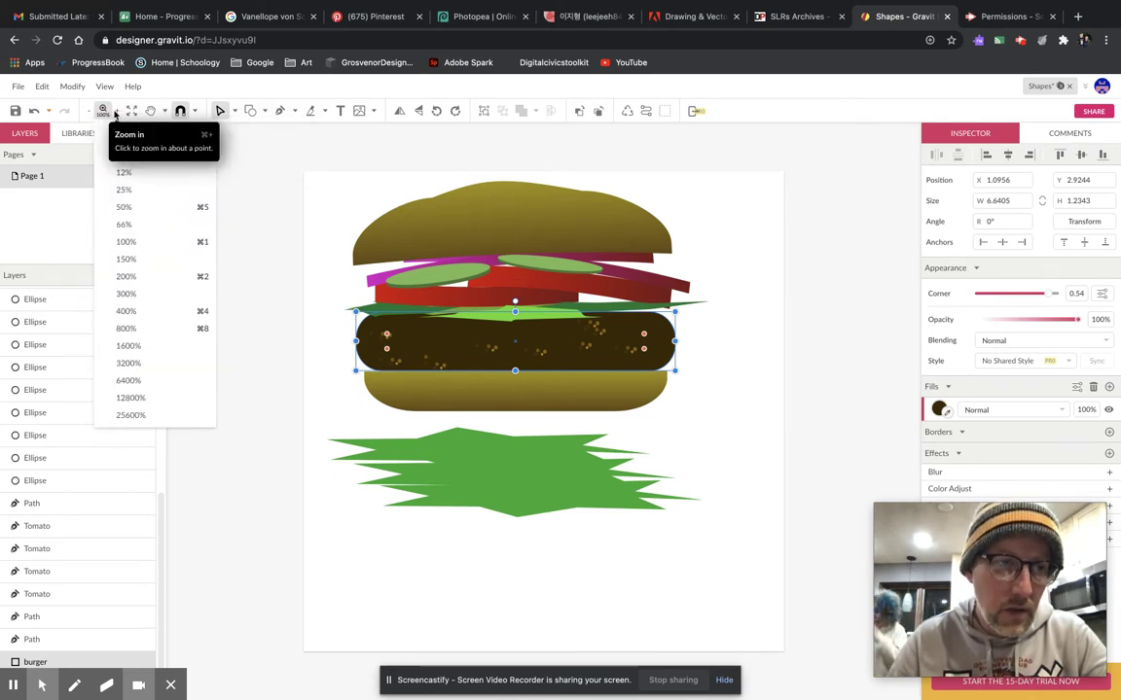
left_click(150, 260)
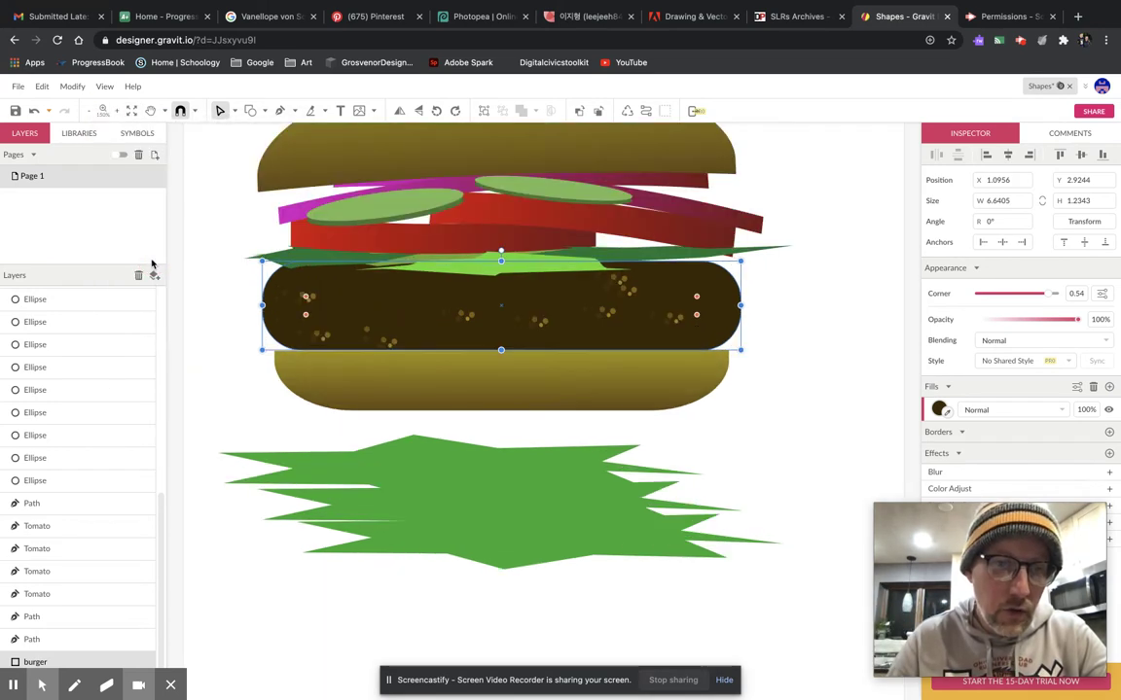
left_click(132, 112)
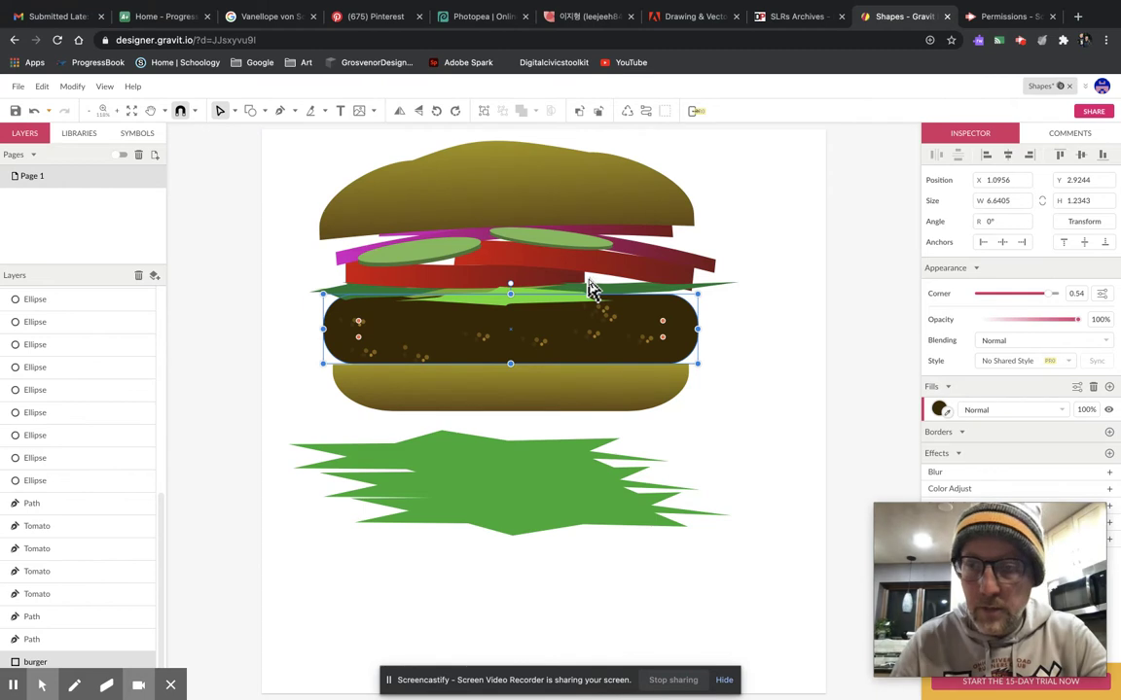
left_click(104, 112)
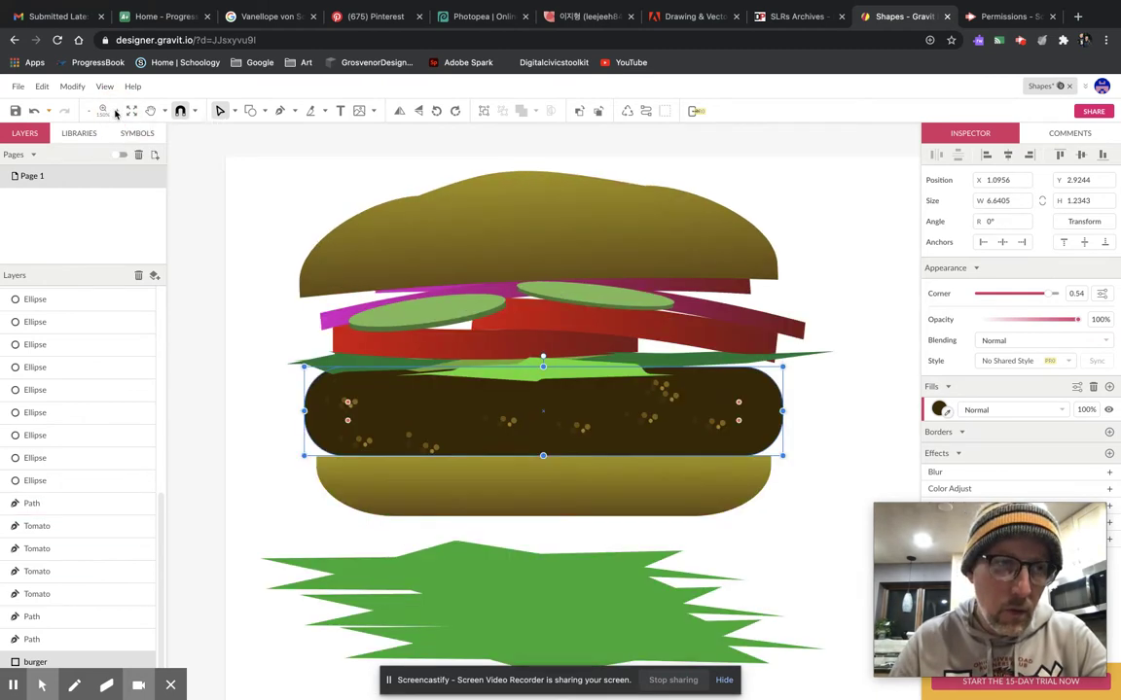
left_click(104, 112)
Pan the view with the Hand tool to bring the top bun into frame.
left_click(151, 112)
left_click_drag(486, 378, 455, 289)
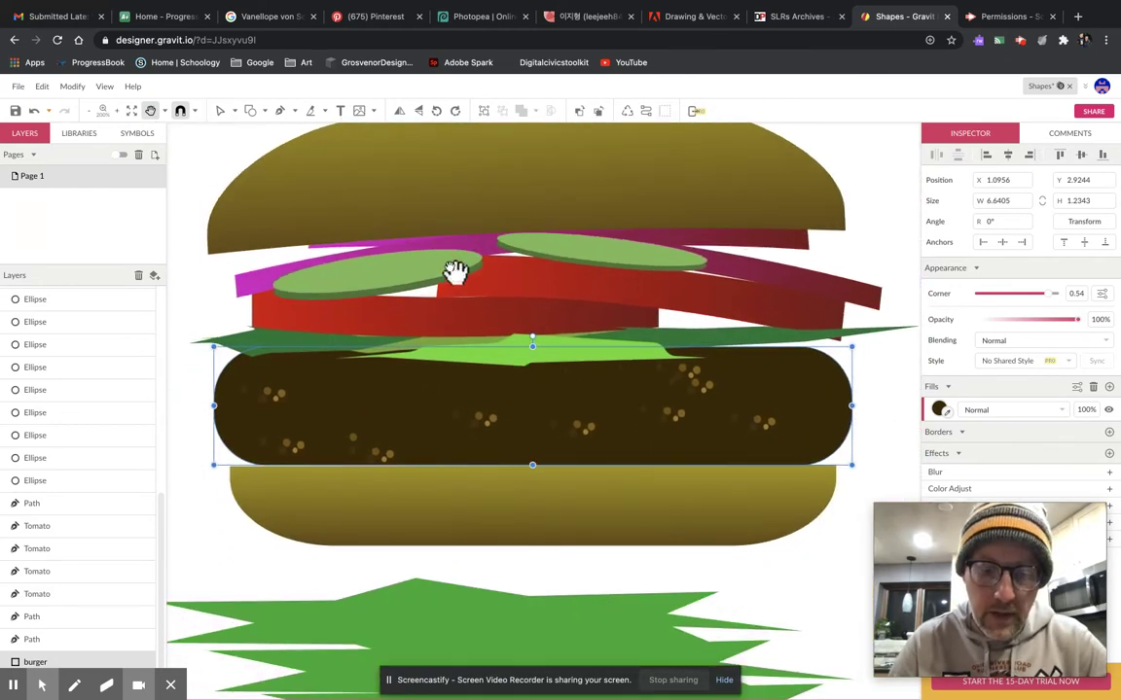
scroll(456, 290, "right", 3)
scroll(455, 290, "up", 2)
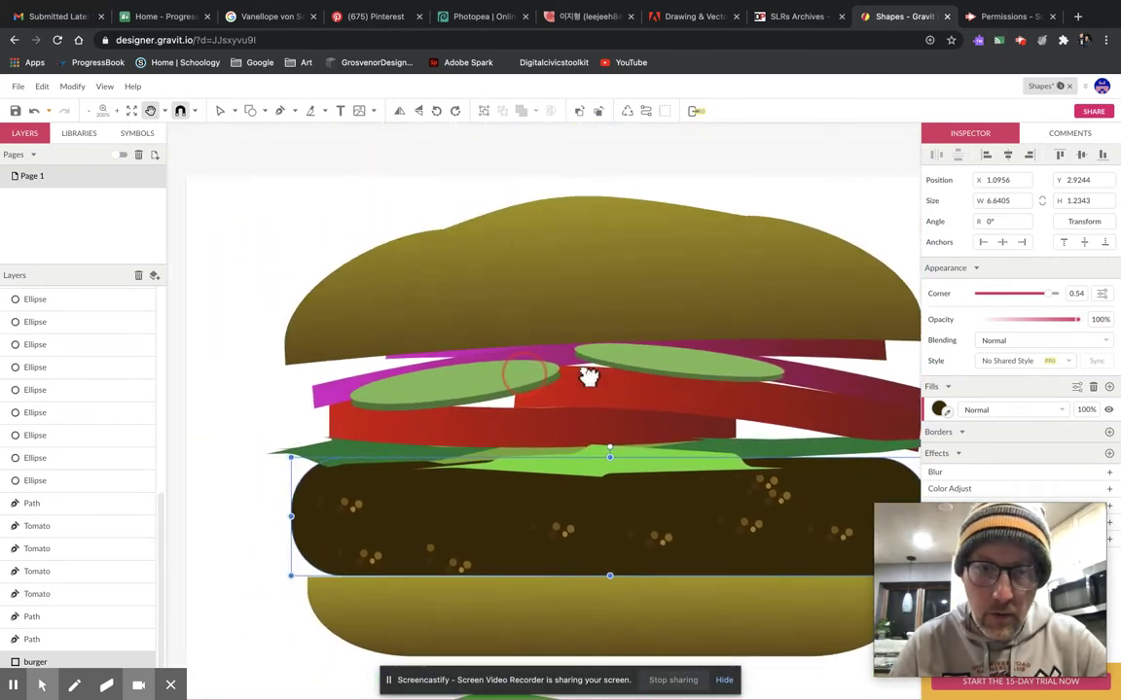
scroll(386, 335, "left", 2)
scroll(386, 335, "down", 1)
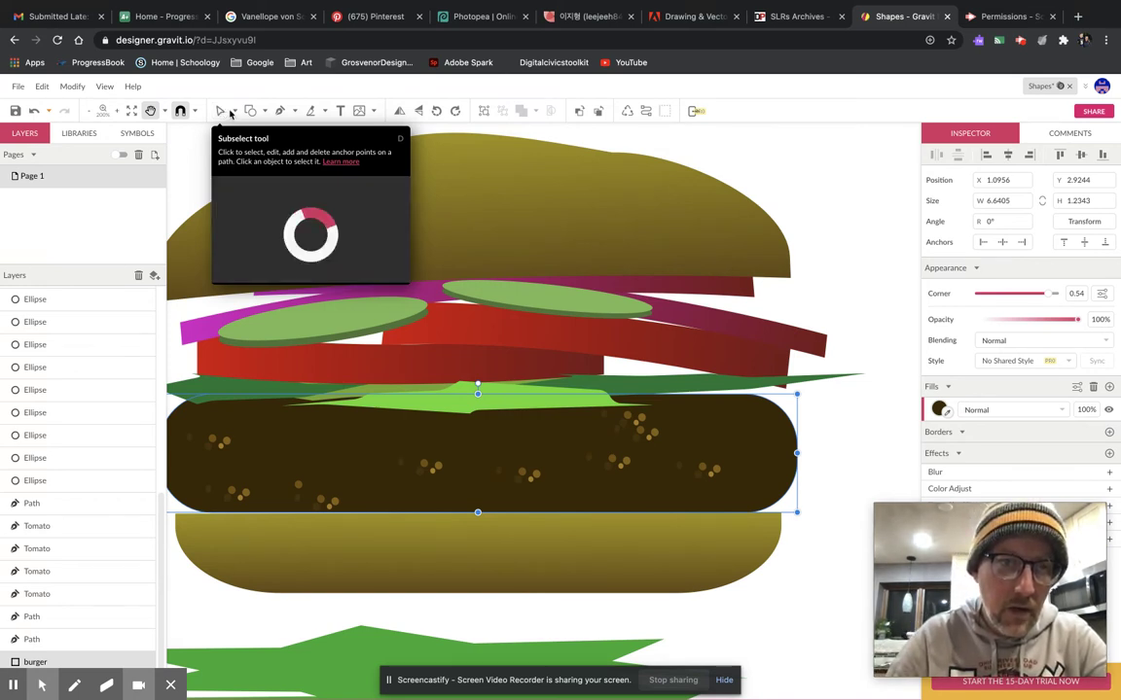
Select the top bun as a whole object and nudge it down onto the fillings.
left_click(235, 114)
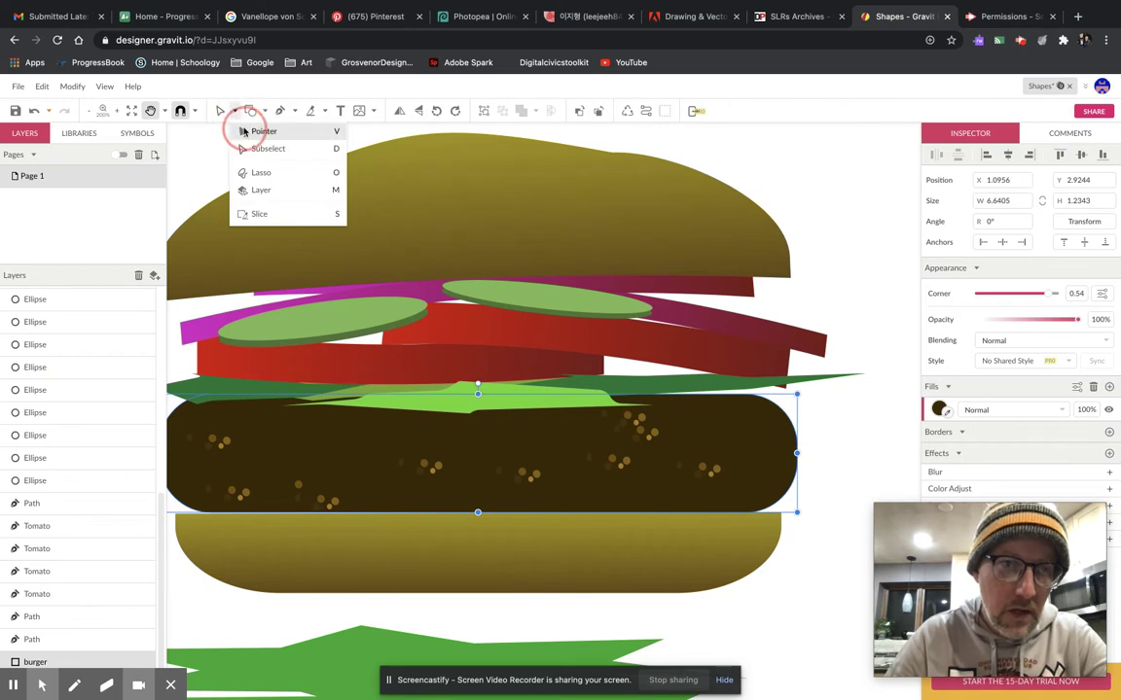
left_click(248, 127)
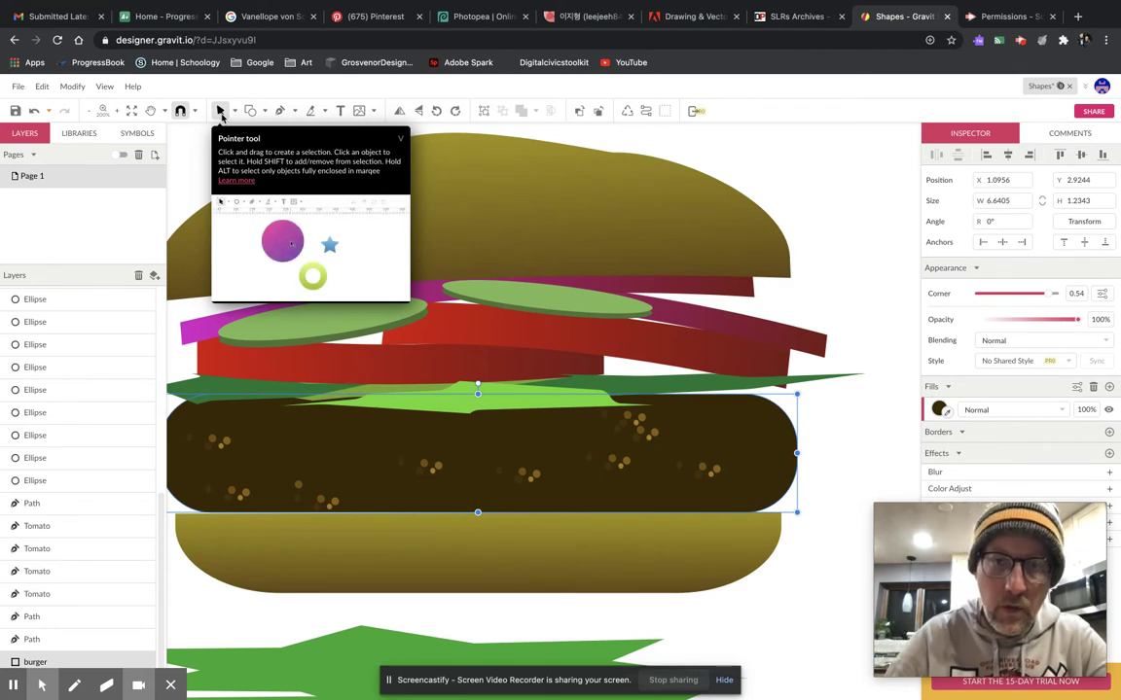
left_click(523, 221)
left_click_drag(523, 222, 548, 245)
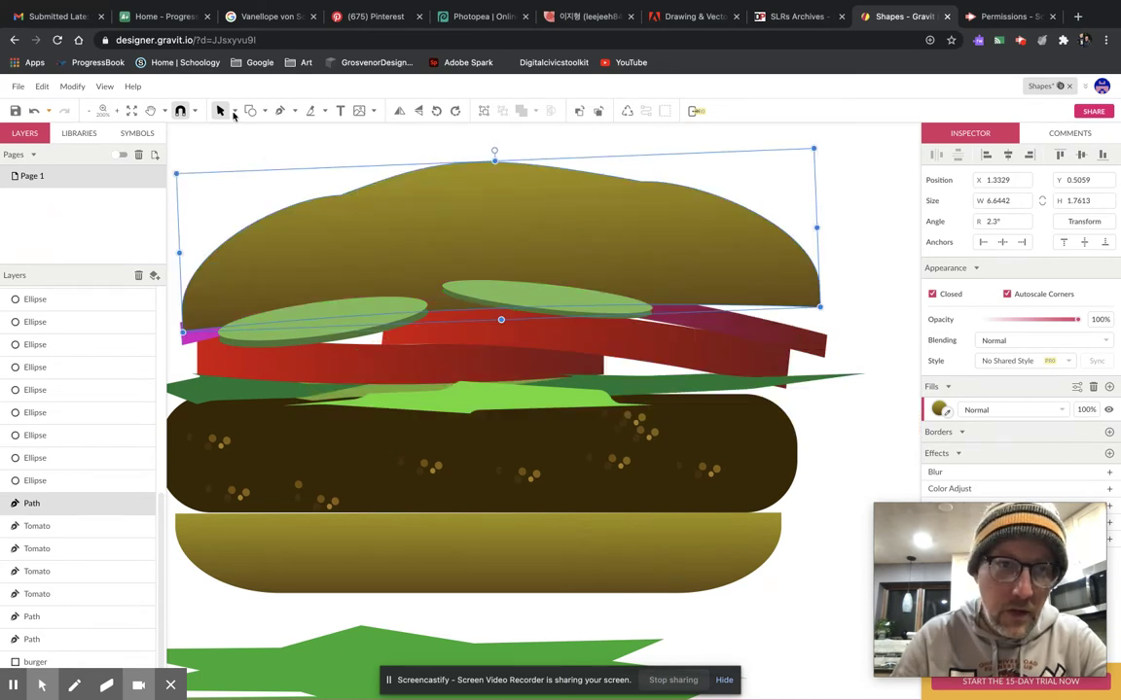
With Subselect, pick the bun's anchors and reshape the curve of its top edge.
left_click(233, 112)
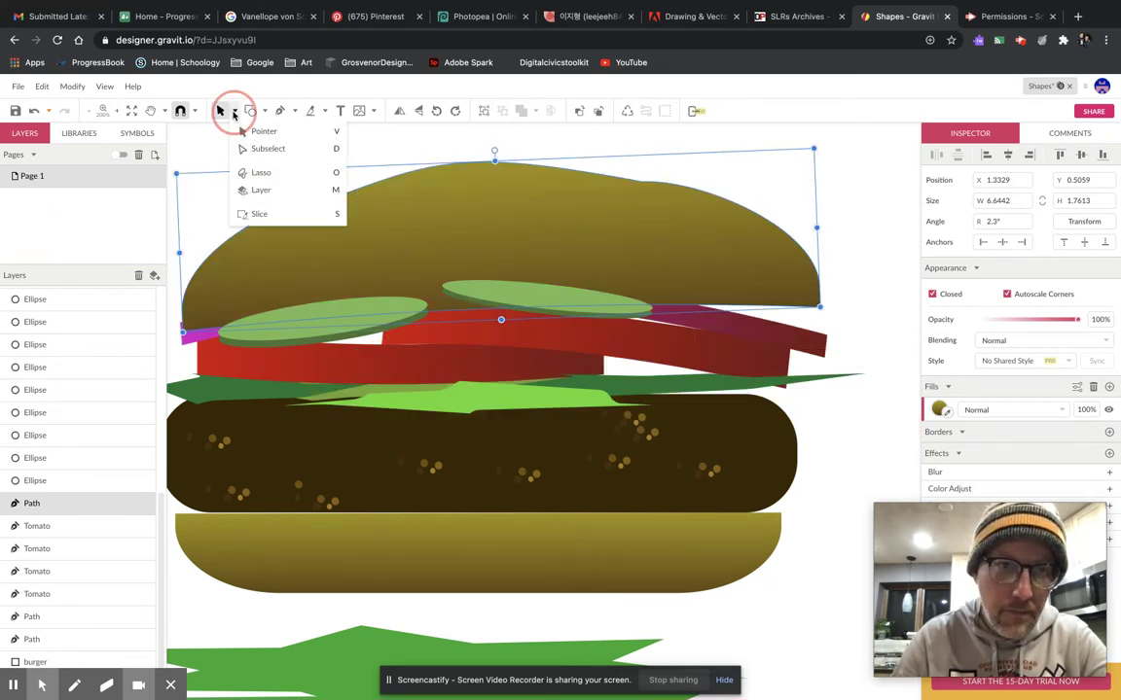
left_click(259, 152)
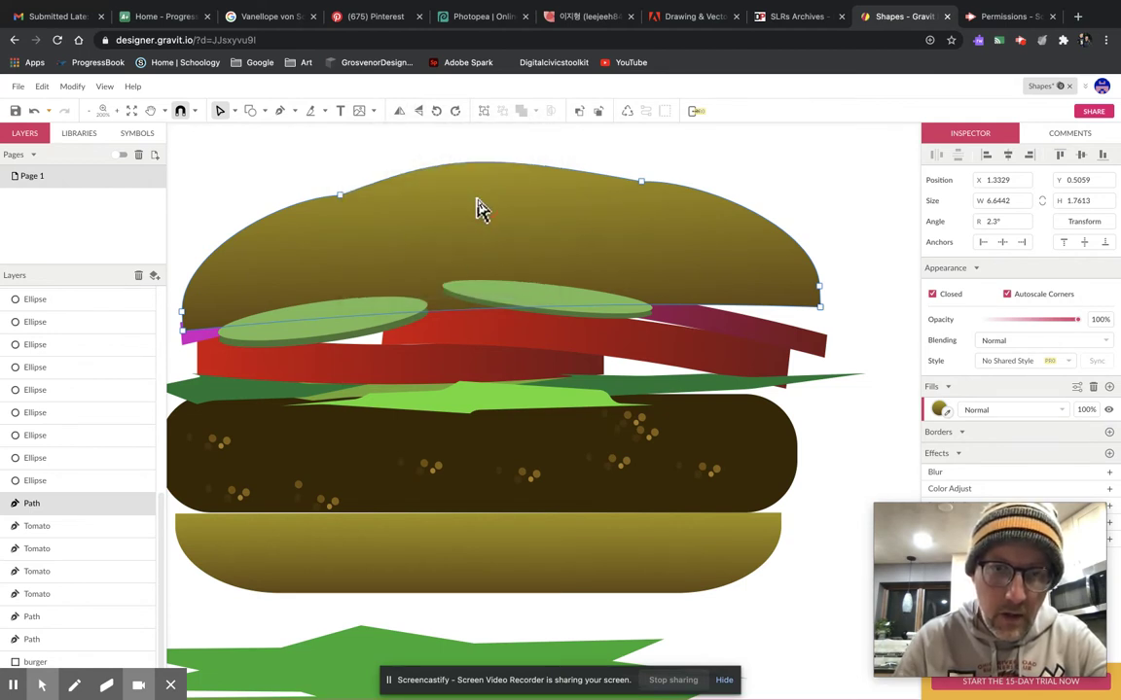
left_click(642, 184)
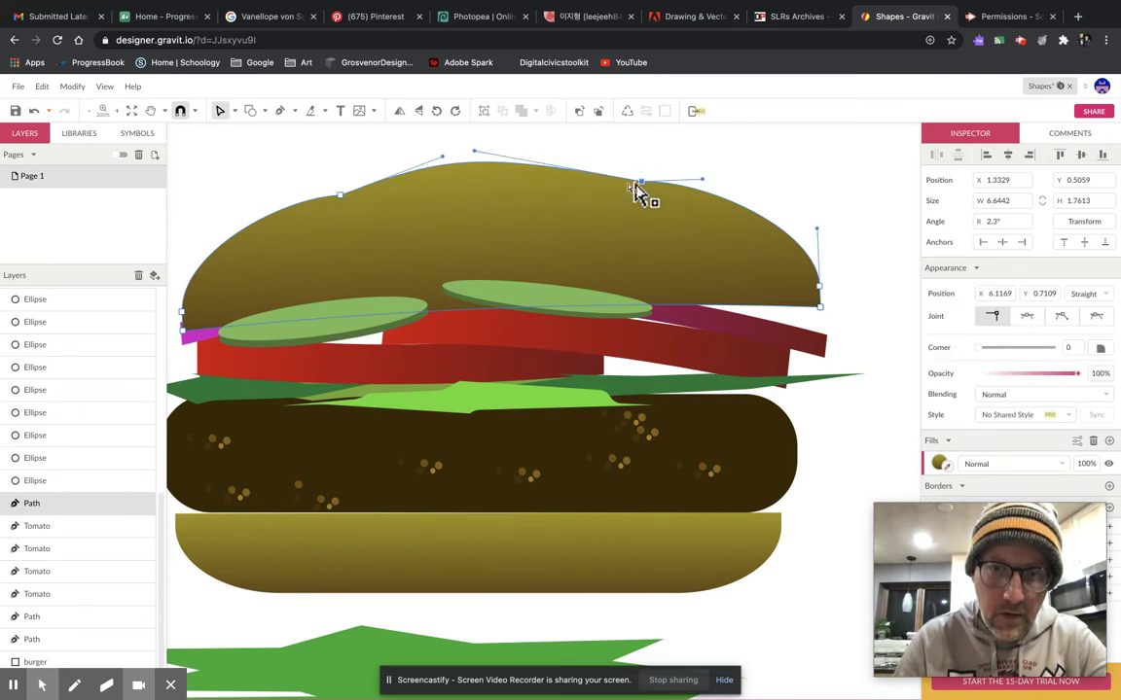
left_click(340, 195)
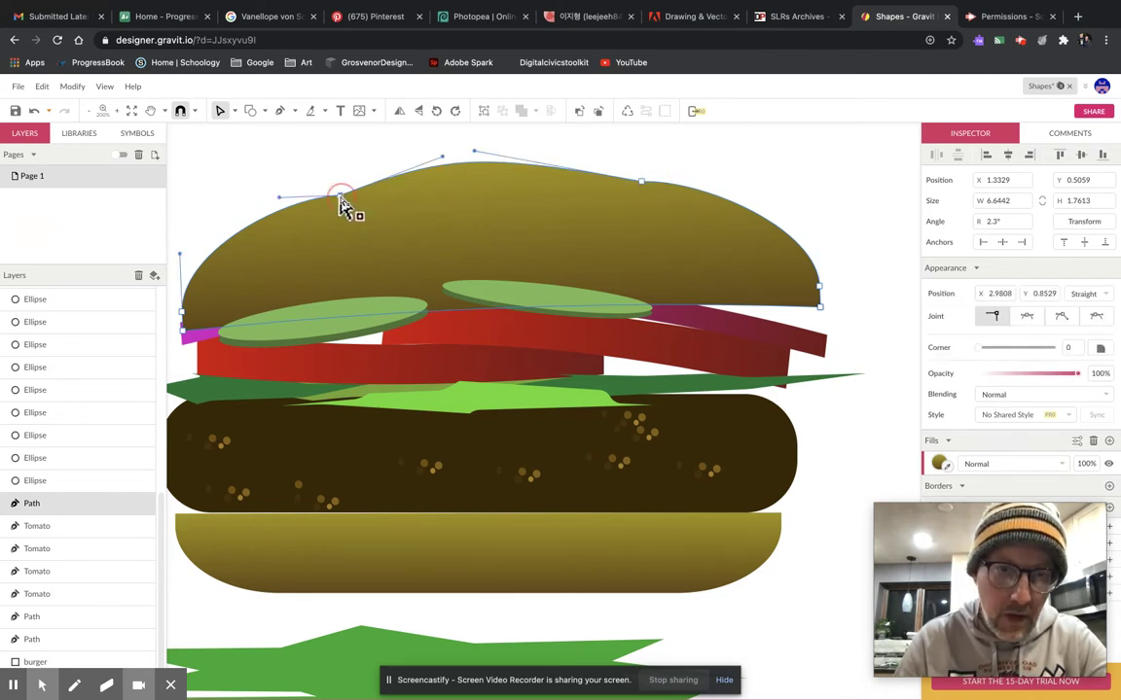
left_click(185, 312)
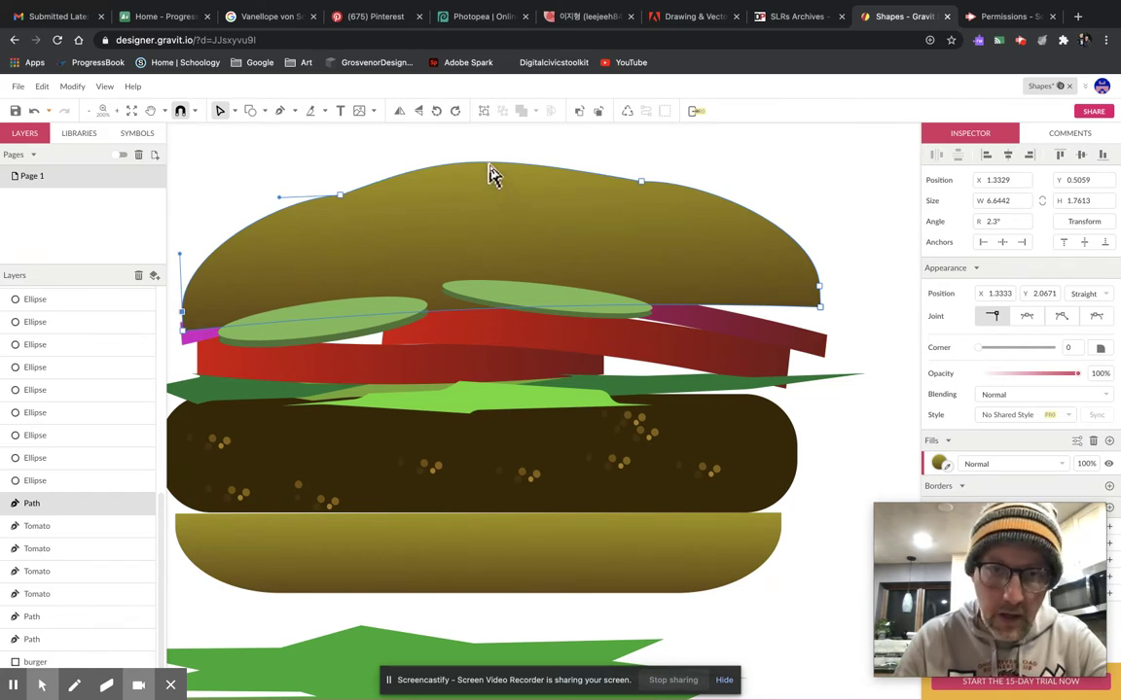
mouse_move(496, 171)
left_mouse_down()
mouse_move(492, 155)
mouse_move(495, 207)
mouse_move(493, 175)
left_mouse_up()
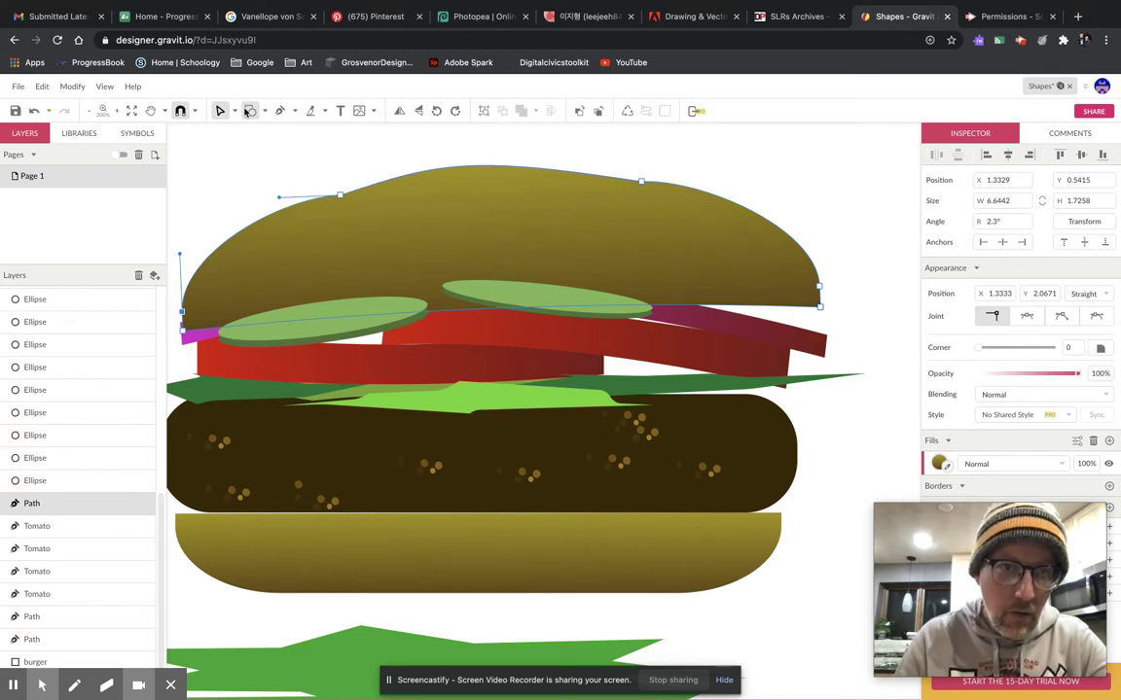
left_click(265, 113)
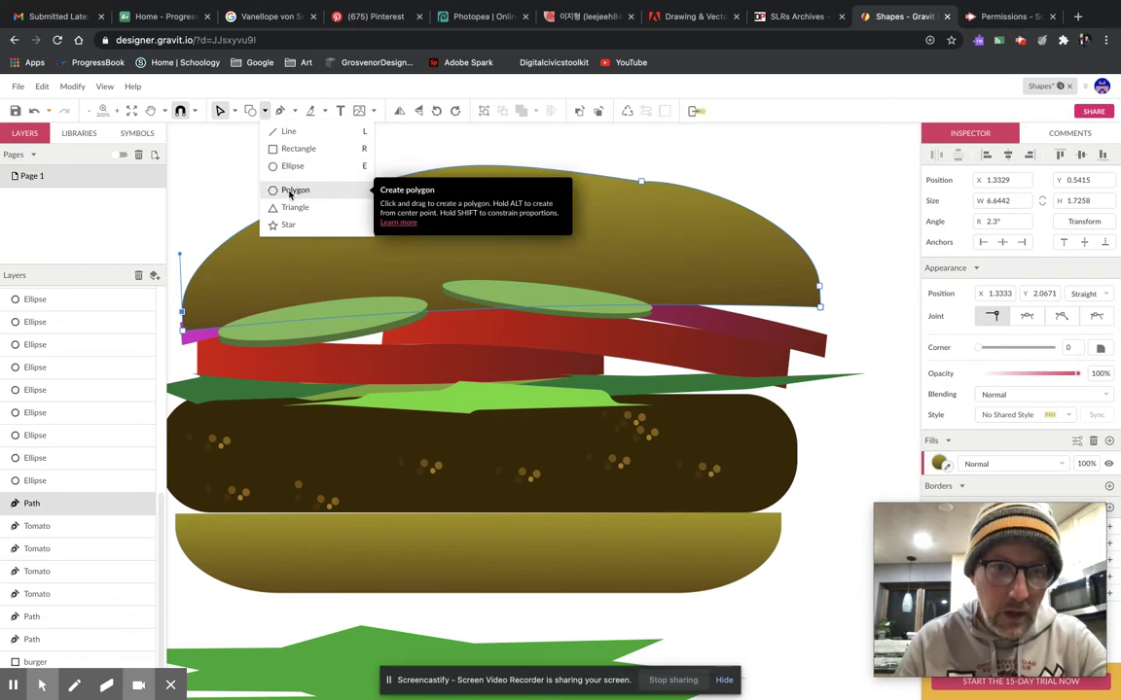
left_click(324, 113)
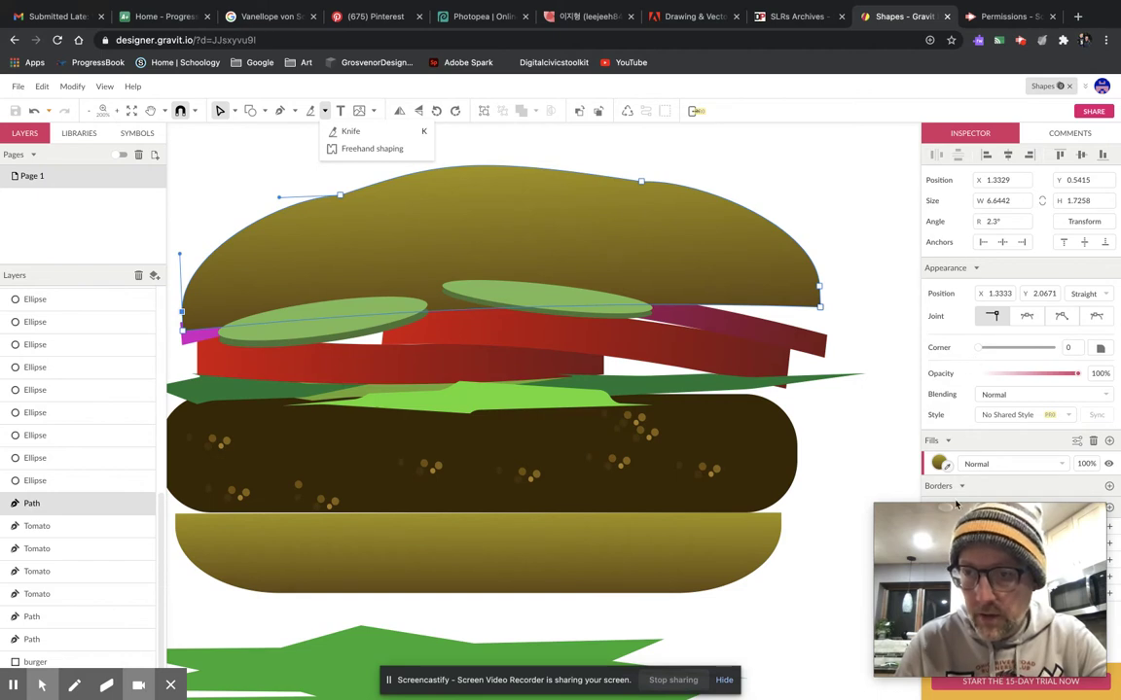
left_click_drag(943, 516, 743, 537)
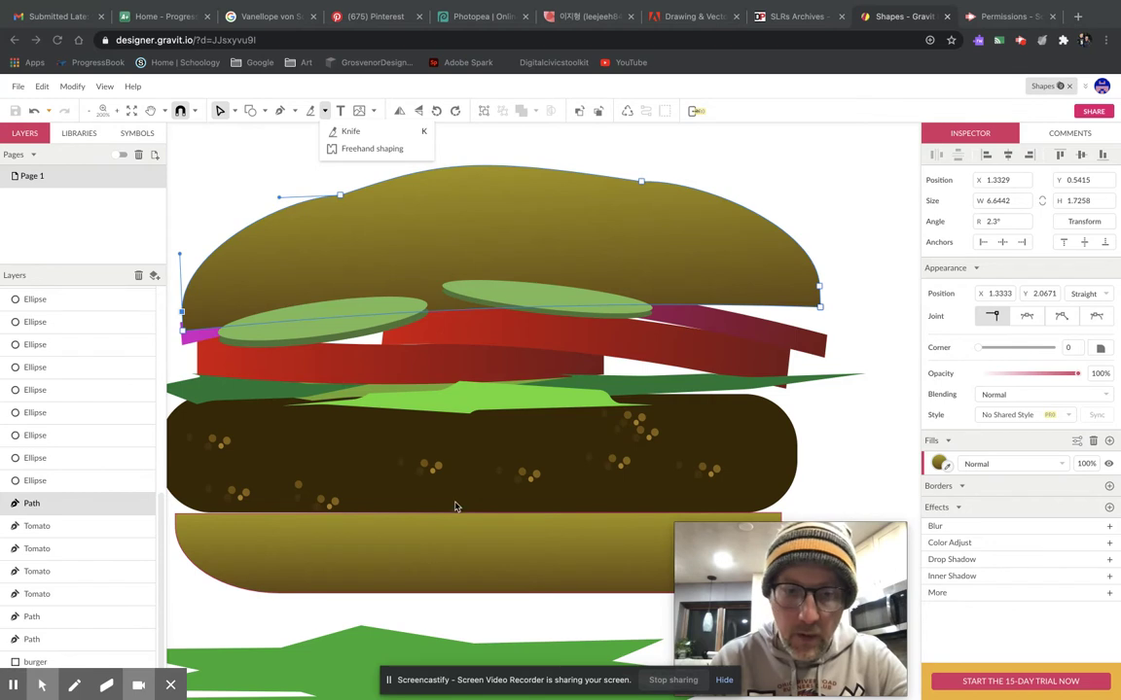
left_click(396, 370)
left_click(397, 369)
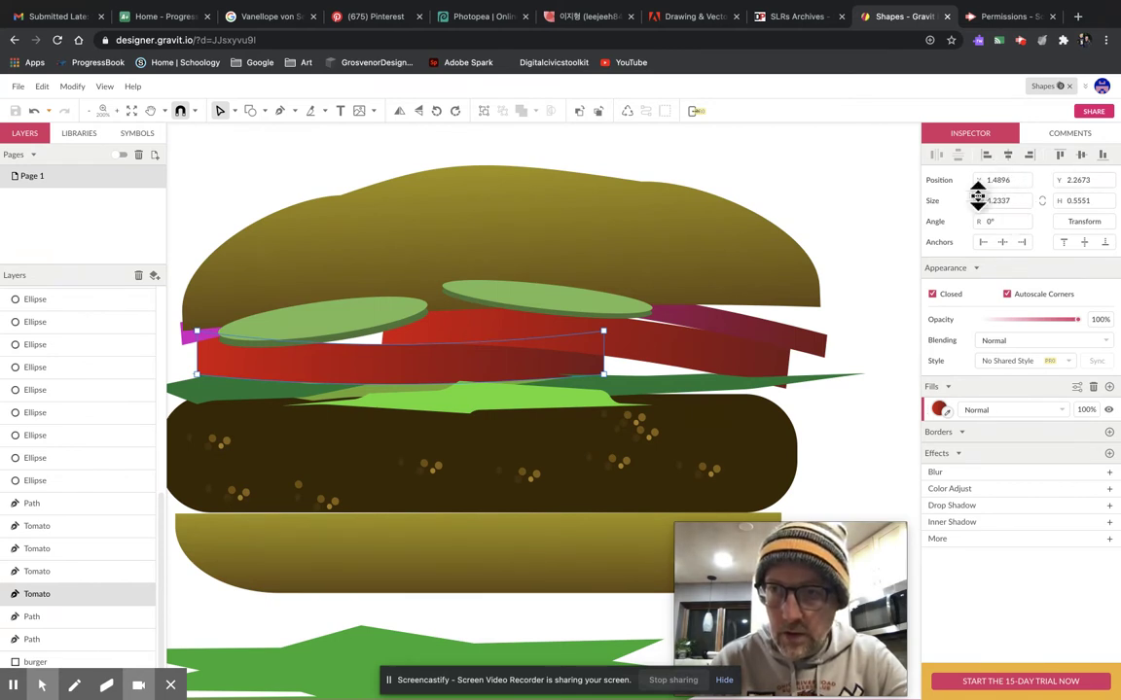
left_click_drag(1079, 325, 1018, 319)
left_click_drag(1019, 319, 1082, 318)
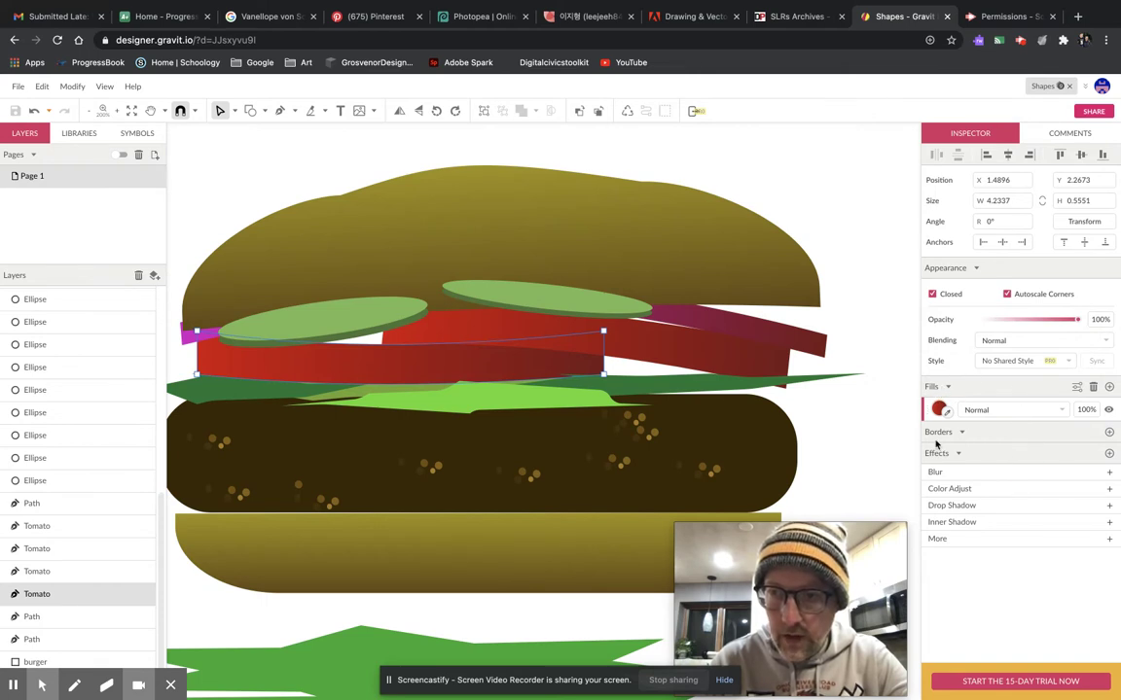
left_click(657, 268)
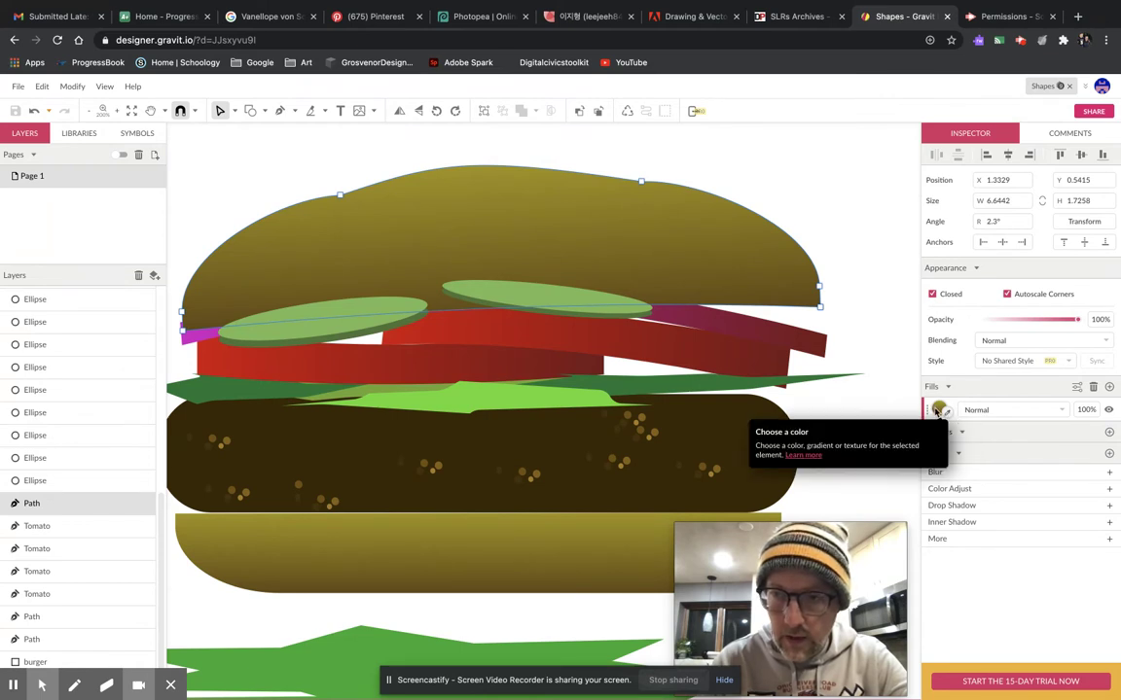
left_click(938, 408)
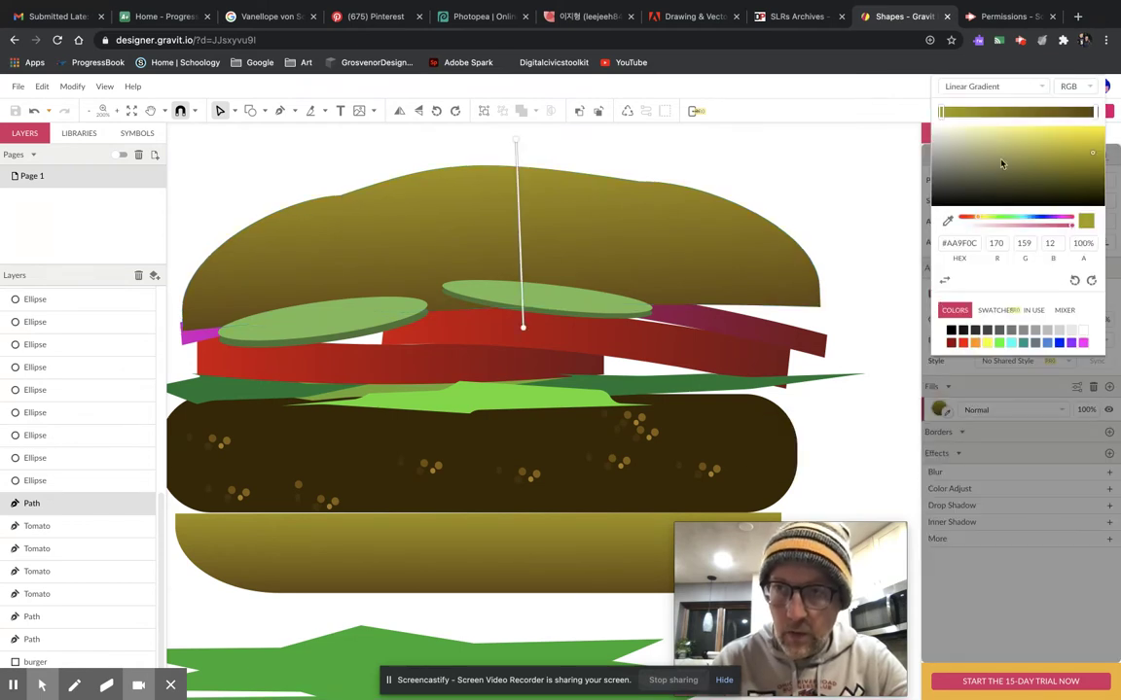
left_click(1012, 88)
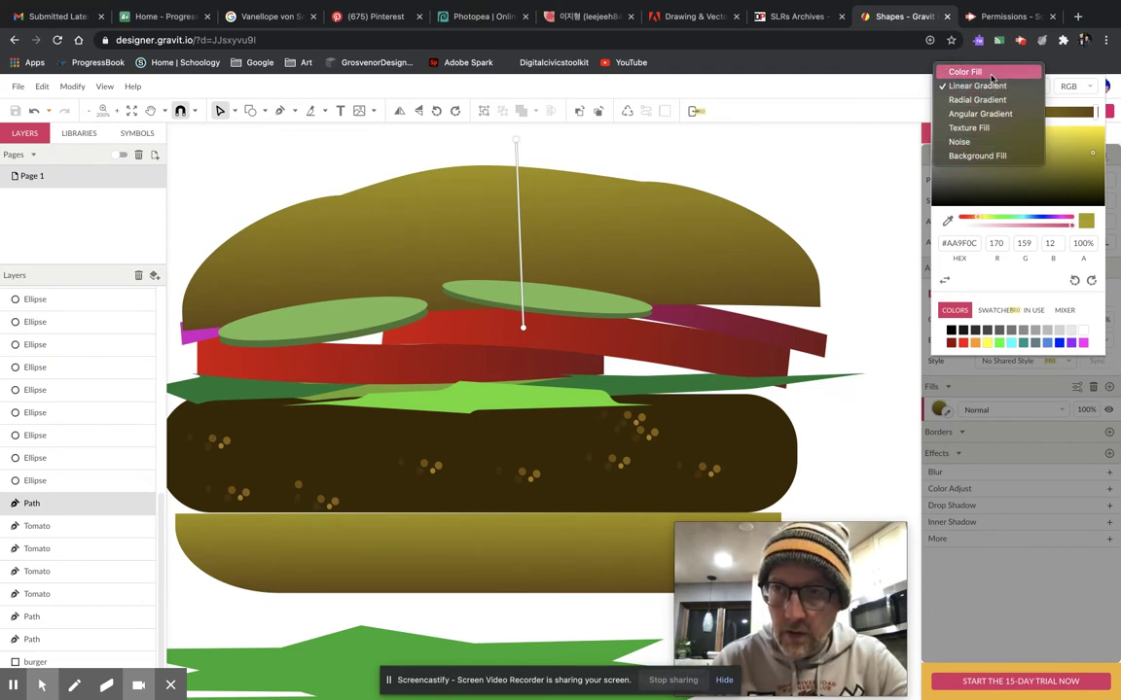
left_click(942, 421)
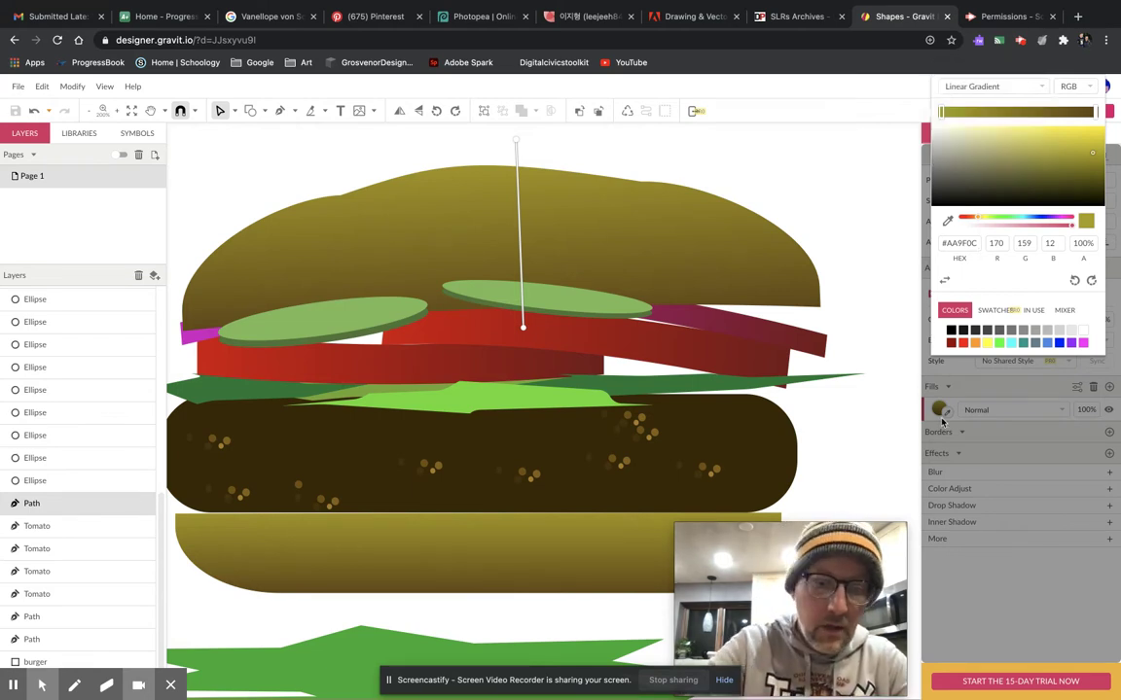
left_click(943, 426)
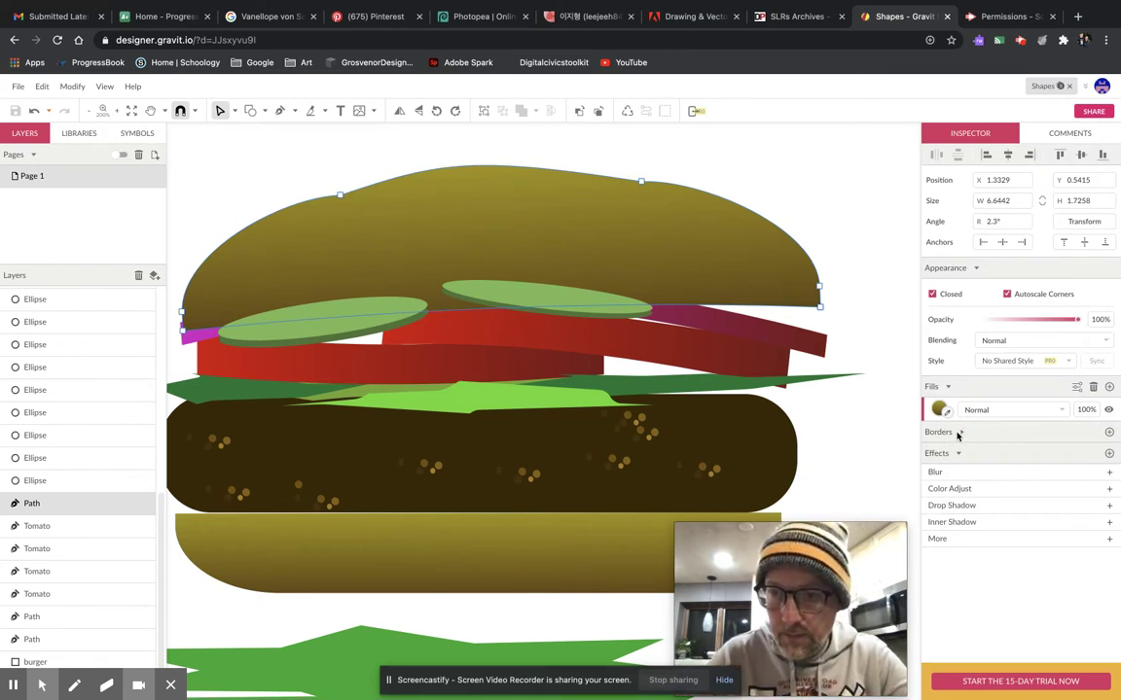
left_click(1107, 432)
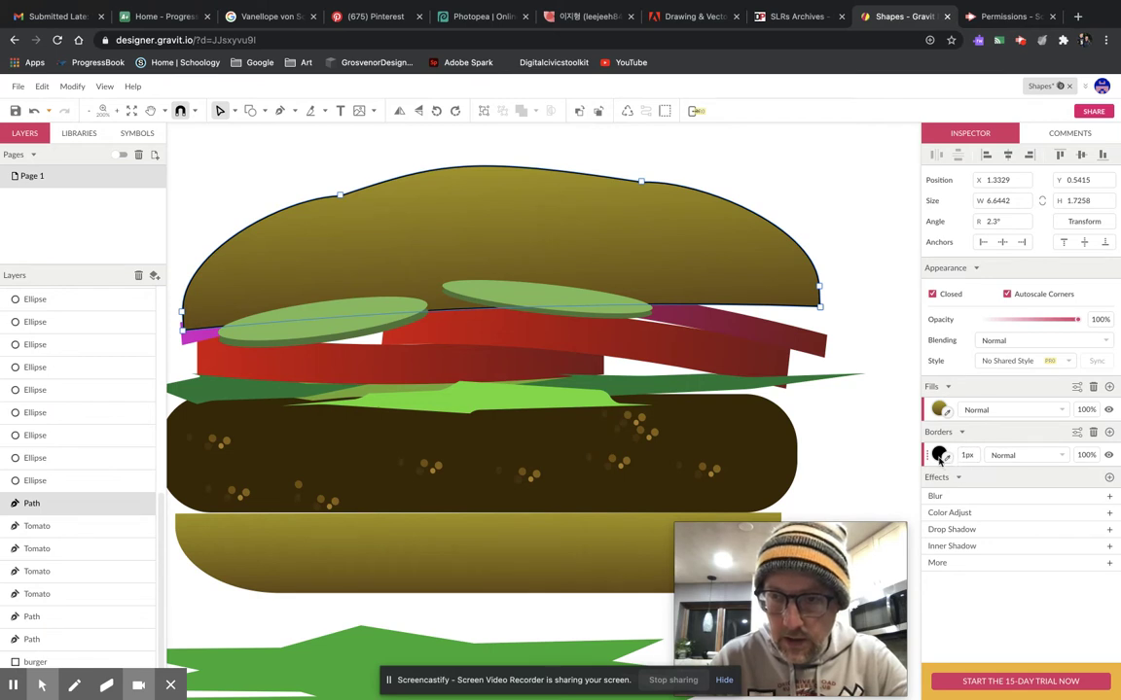
left_click(969, 454)
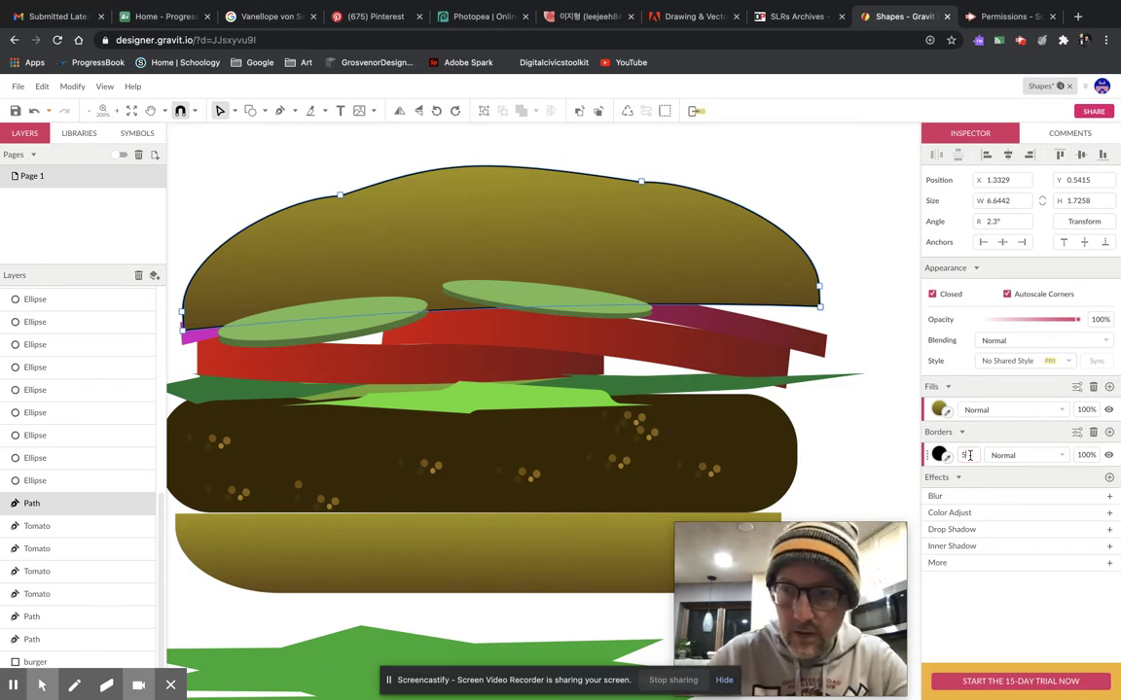
key("Return")
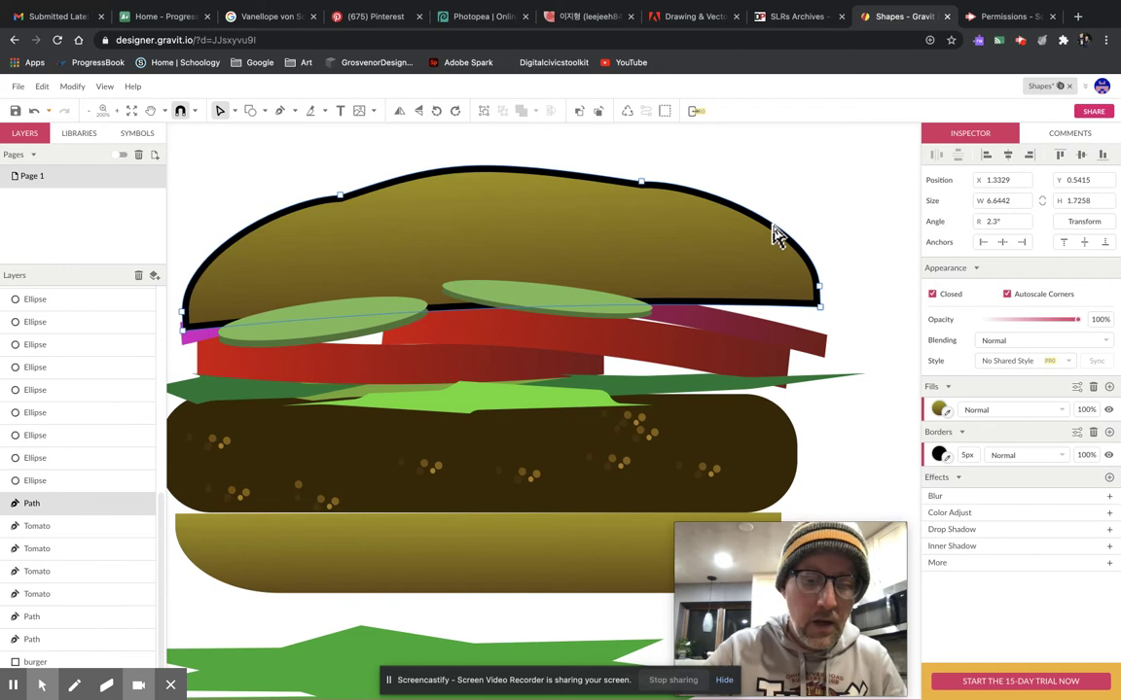
key("ctrl+z")
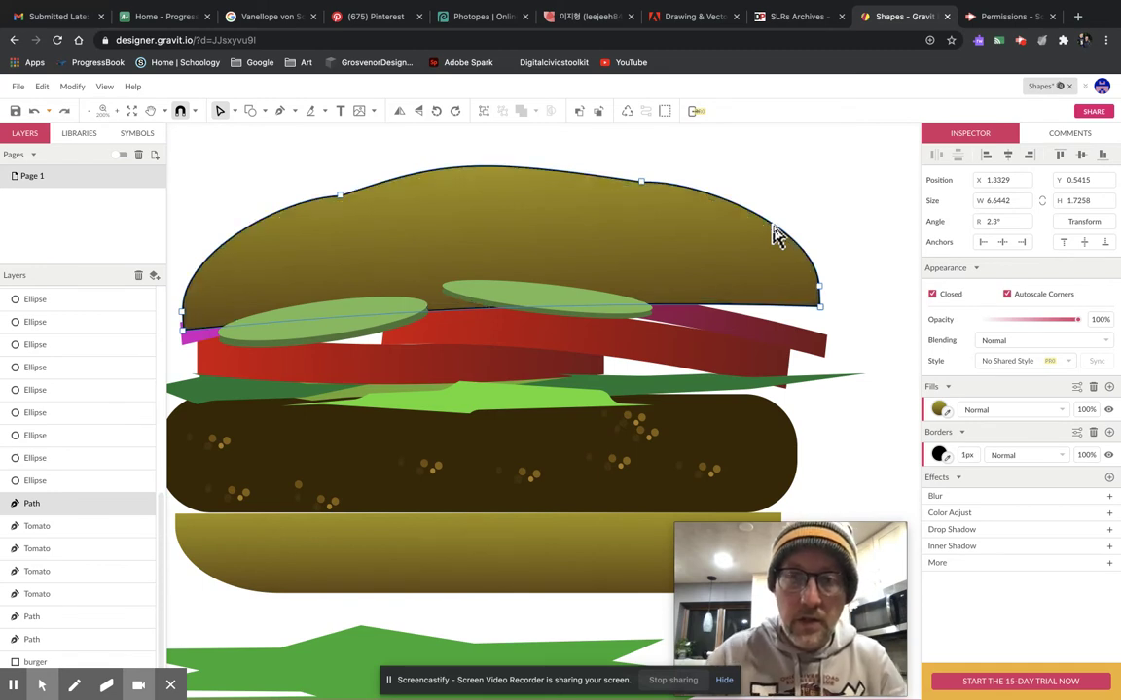
key("ctrl+z")
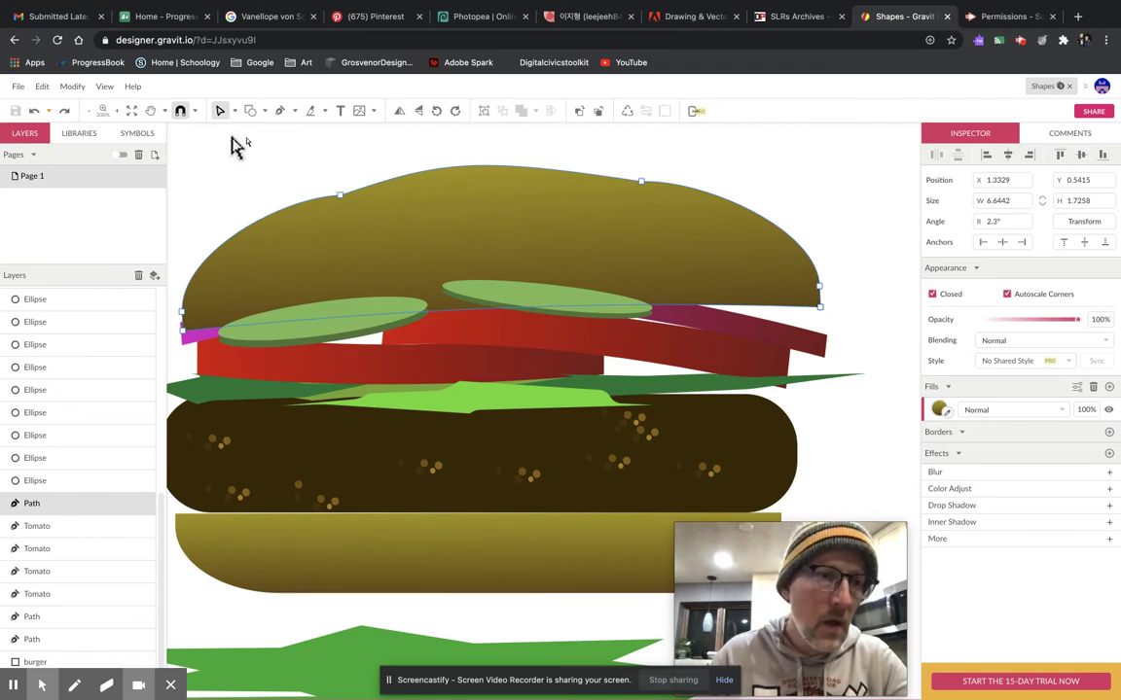
Create a new 10 × 10 inch design from File > New Design.
left_click(16, 86)
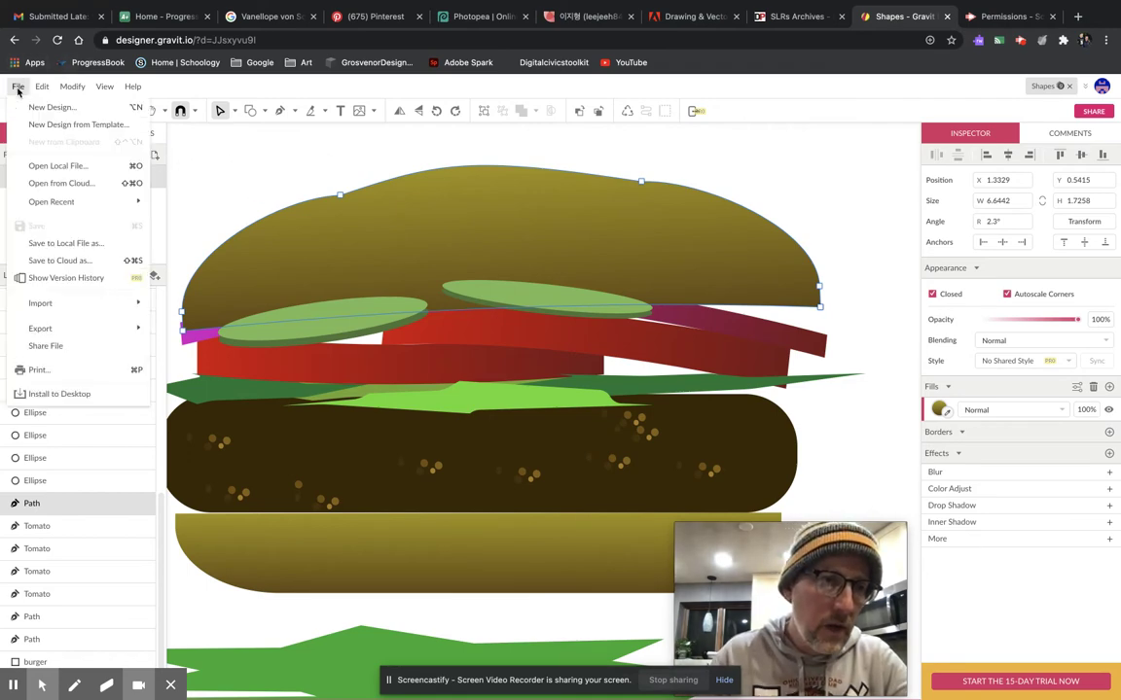
mouse_move(42, 87)
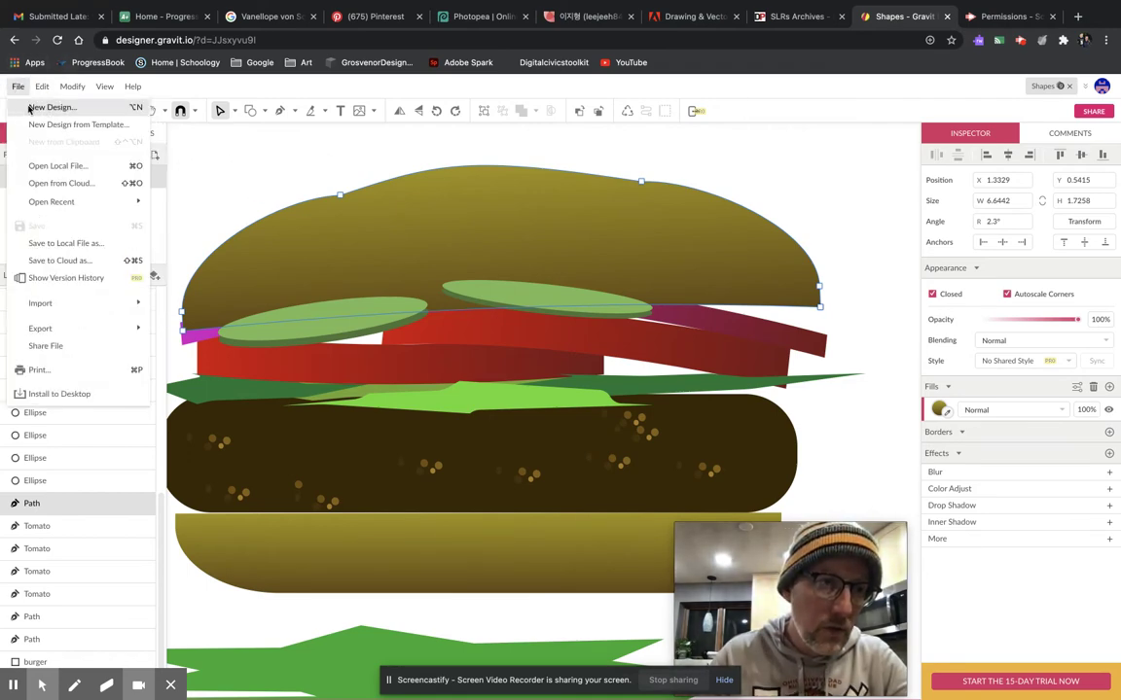
left_click(30, 108)
left_click(525, 236)
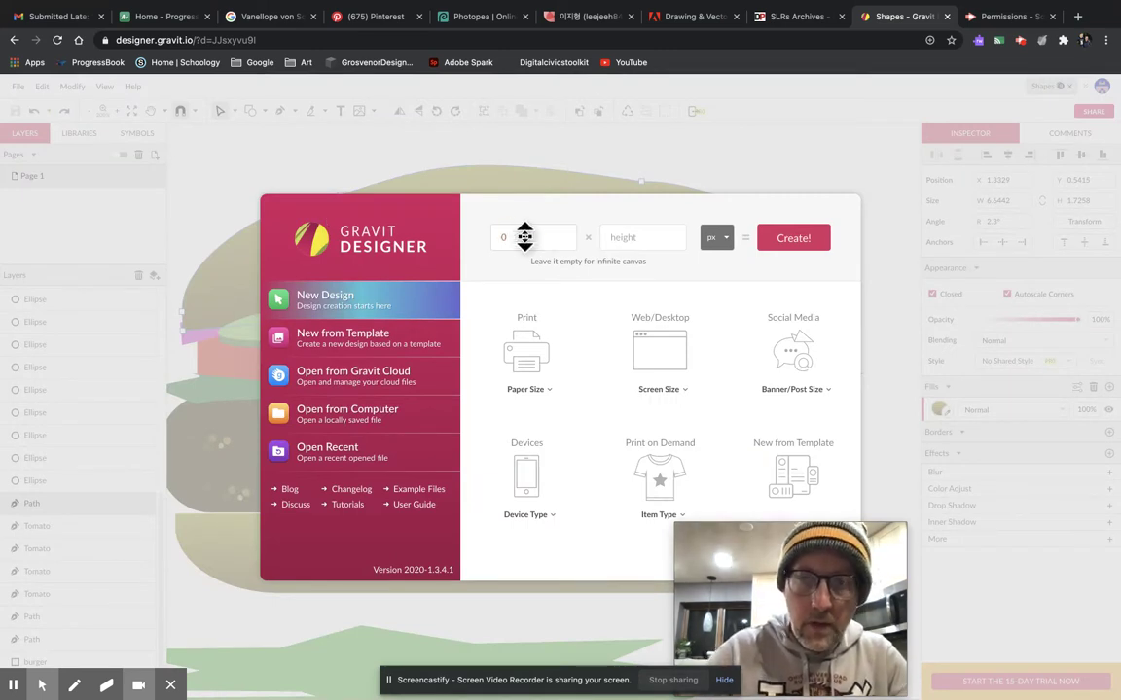
left_click(511, 235)
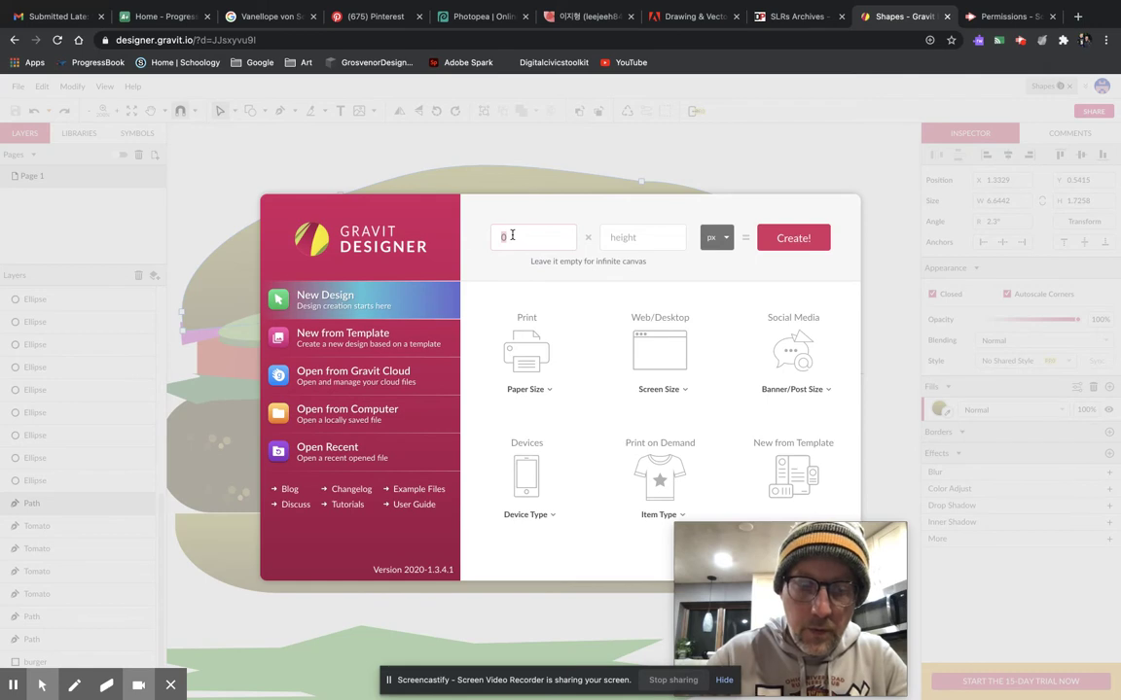
left_click(625, 238)
left_click(625, 238)
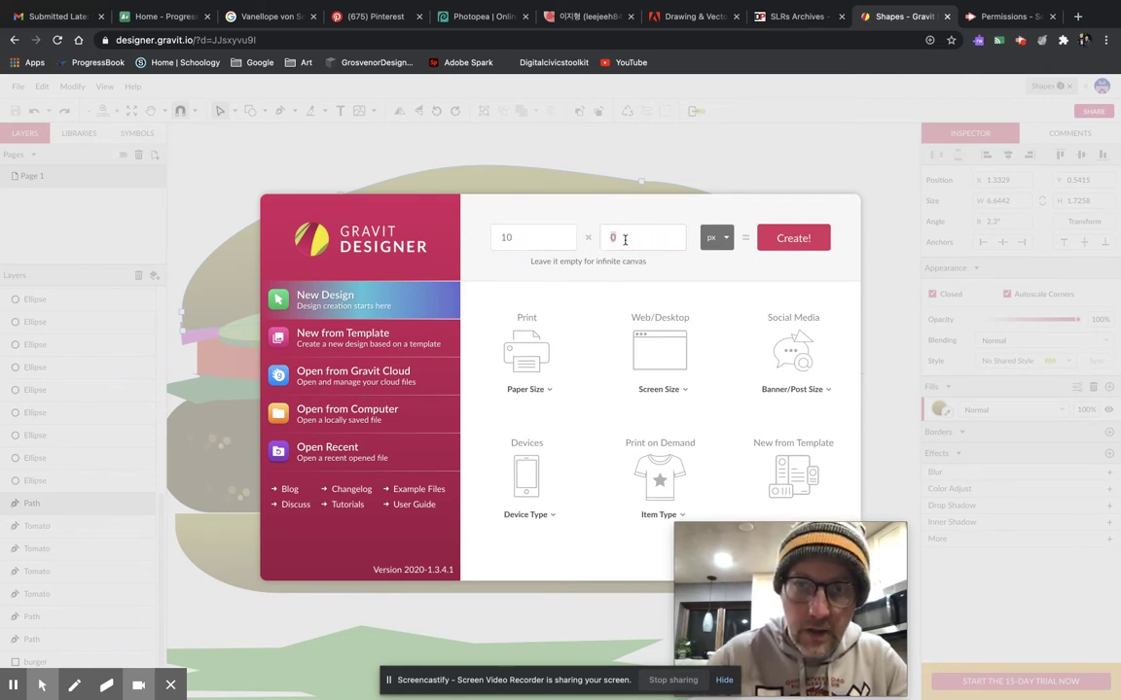
type("10")
left_click(716, 237)
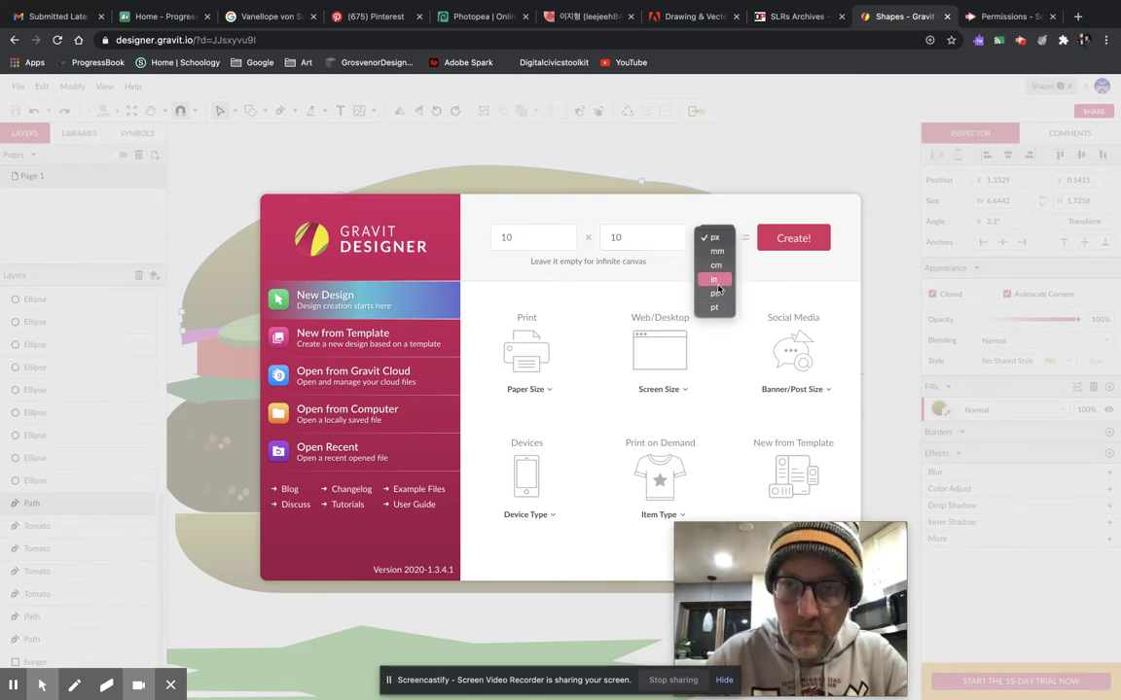
left_click(716, 279)
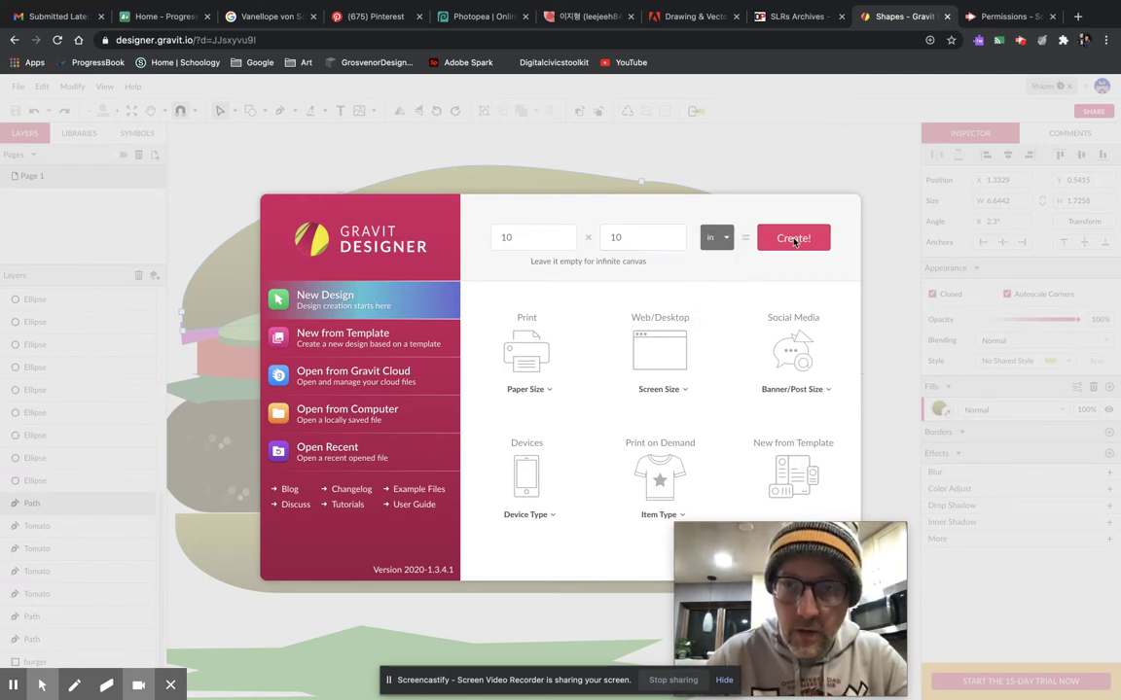
left_click(795, 240)
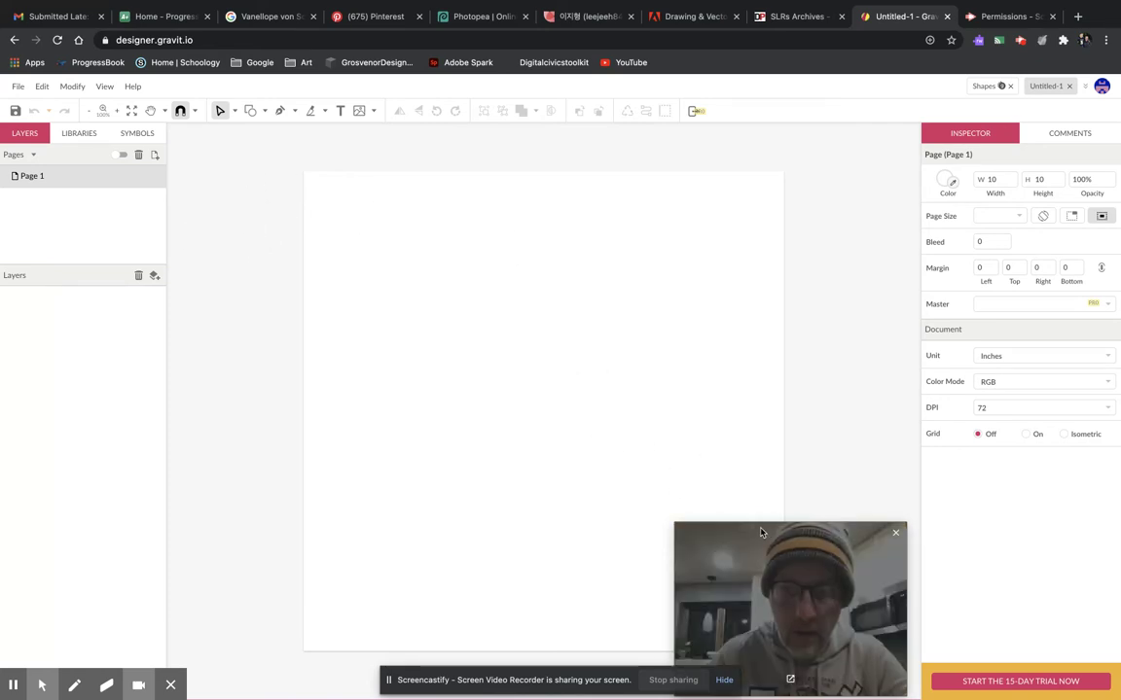
Review the full burger page in the Shapes document, then return to Untitled-1.
left_click_drag(755, 538, 139, 518)
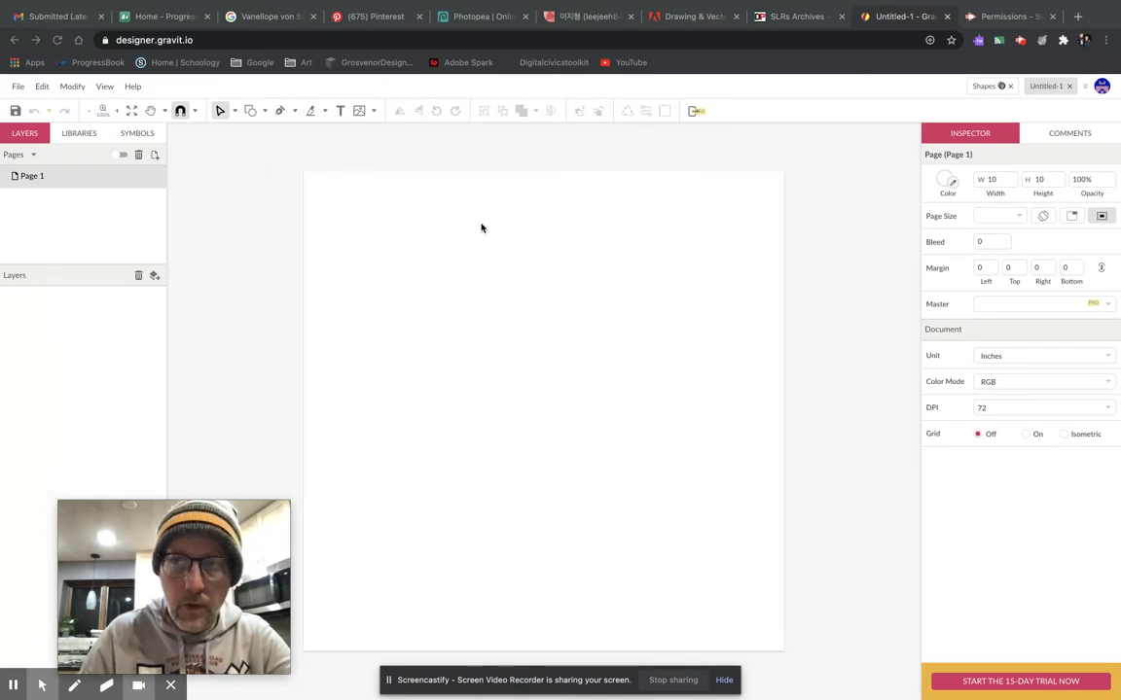
left_click(983, 87)
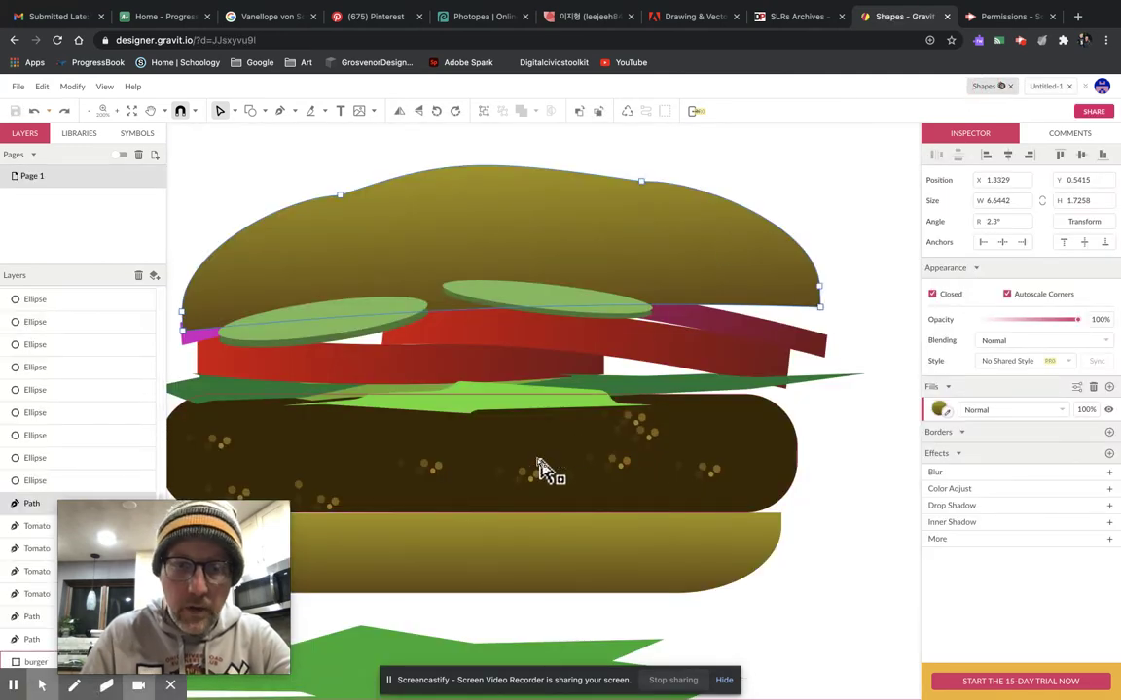
key("ctrl+0")
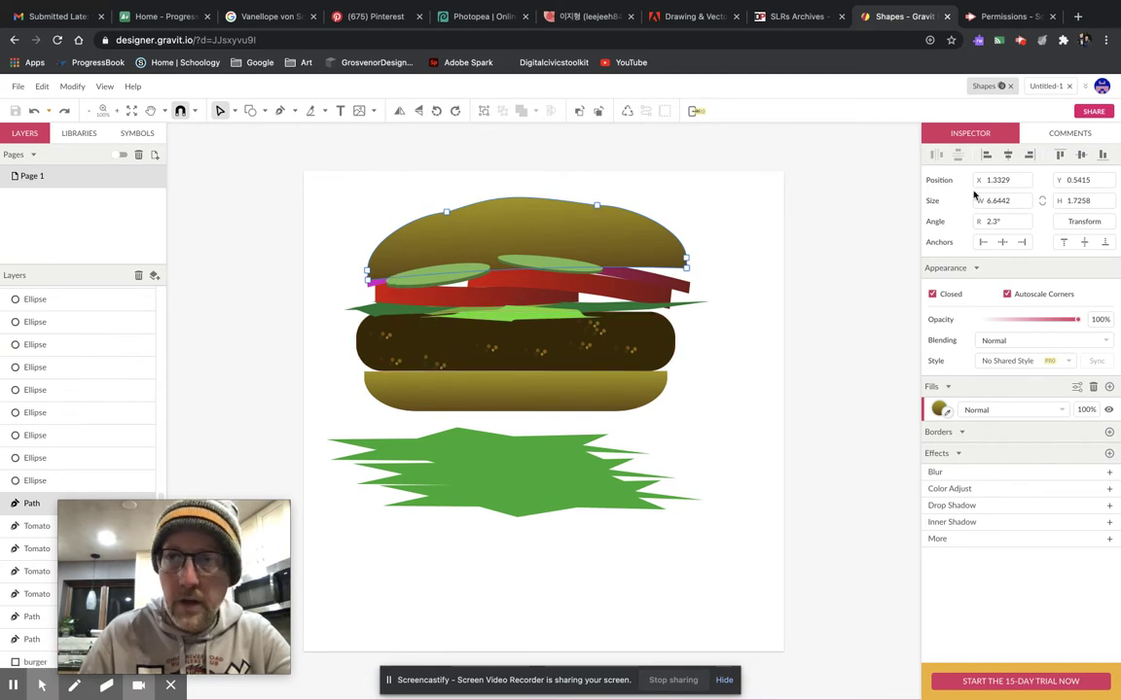
left_click(1046, 86)
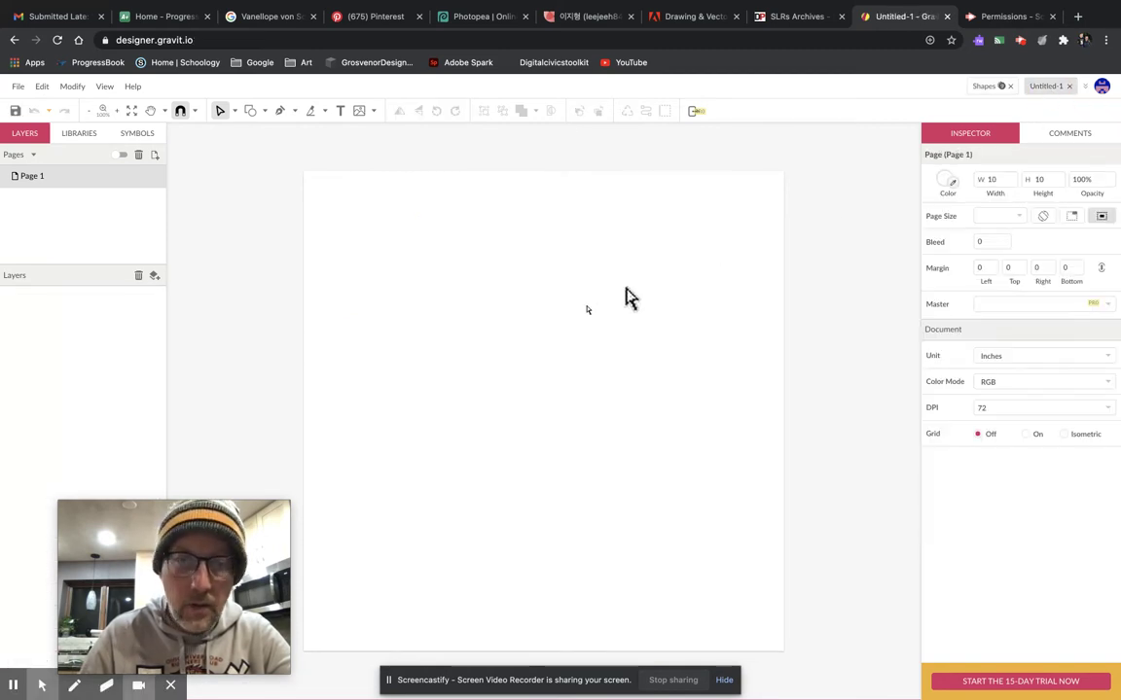
Draw a wide rectangle in the lower middle of the page.
left_click(250, 109)
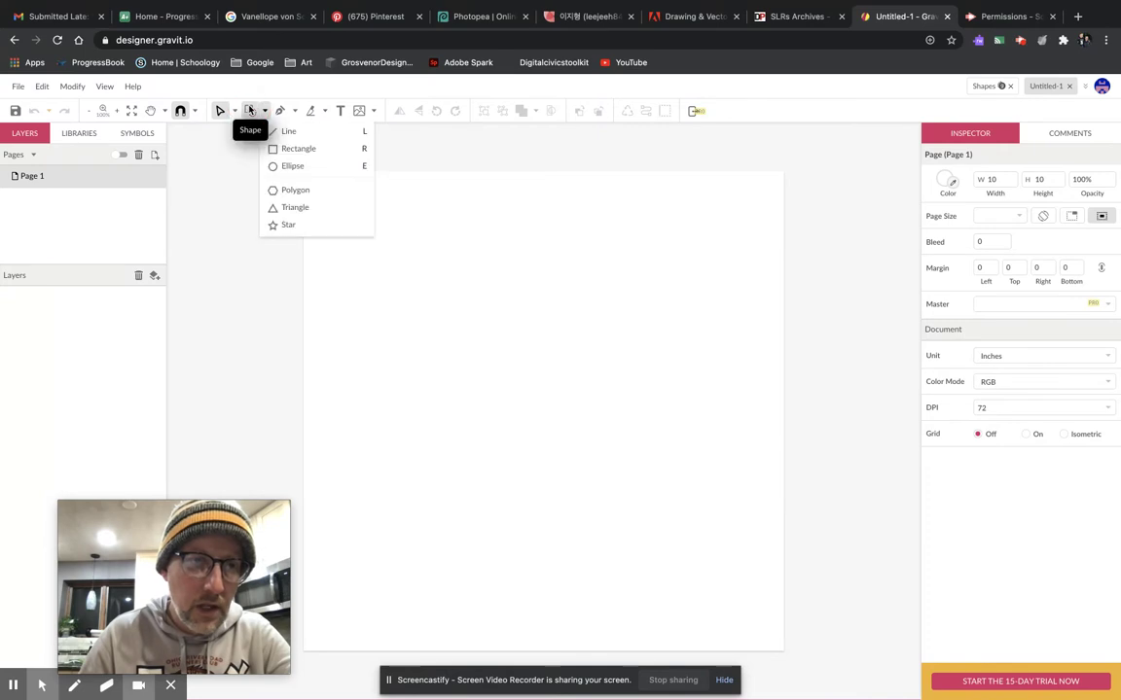
left_click(292, 149)
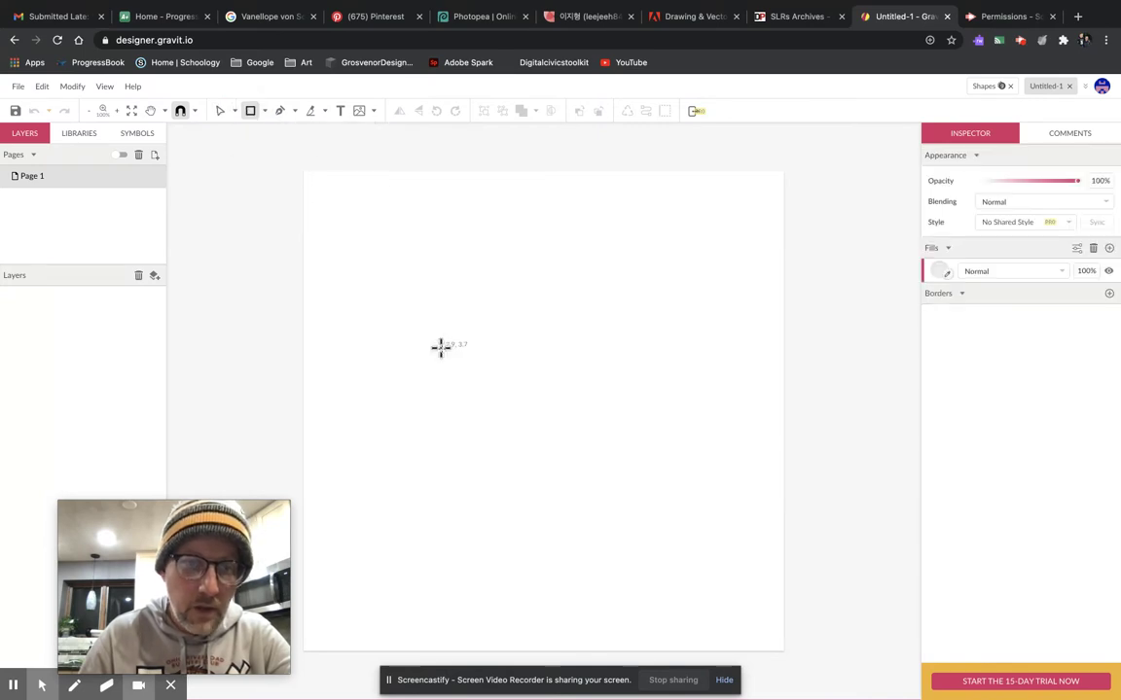
left_click_drag(377, 411, 698, 464)
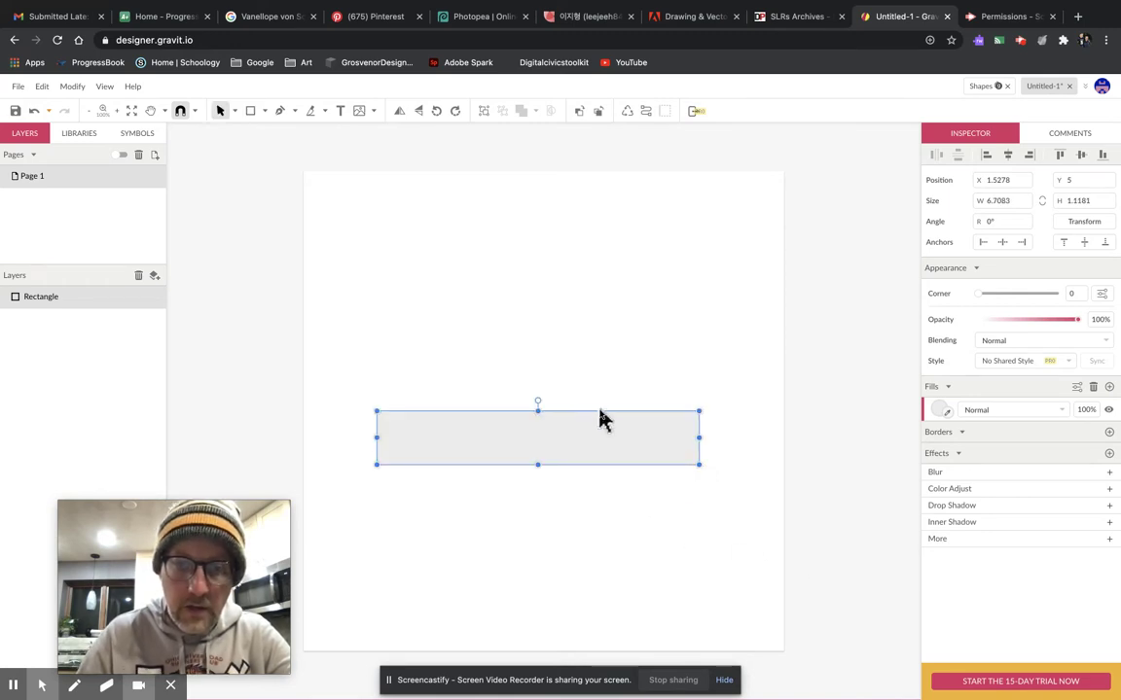
Set the rectangle's fill to dark olive #71600C.
left_click(940, 410)
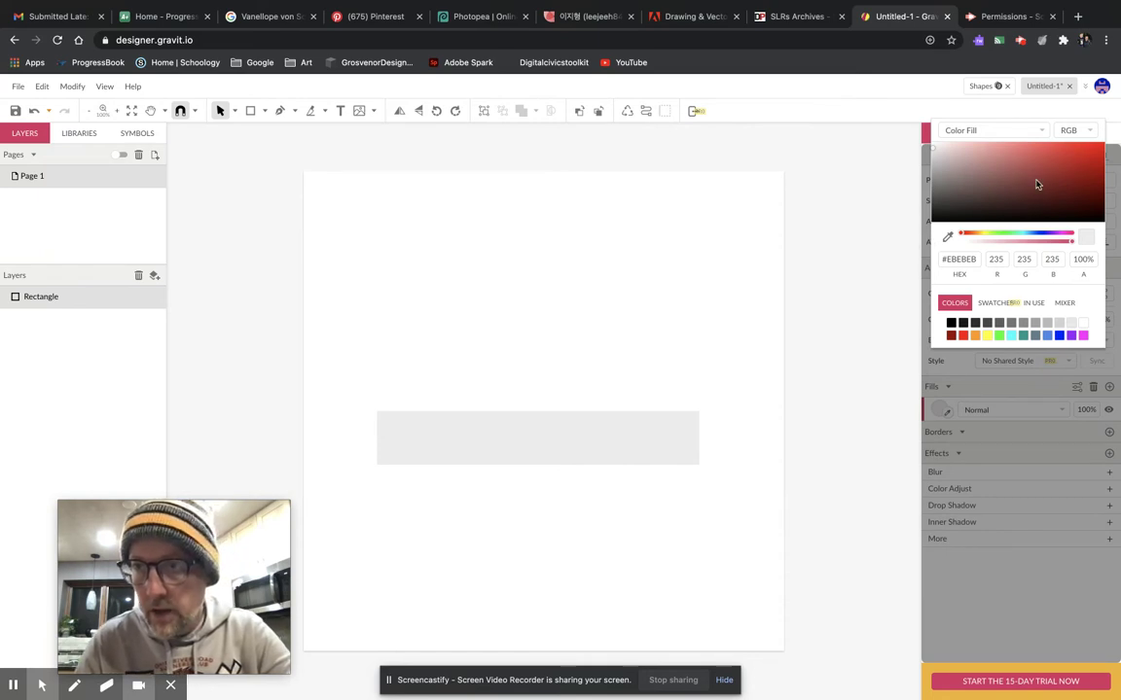
left_click(980, 237)
left_click_drag(981, 236, 977, 236)
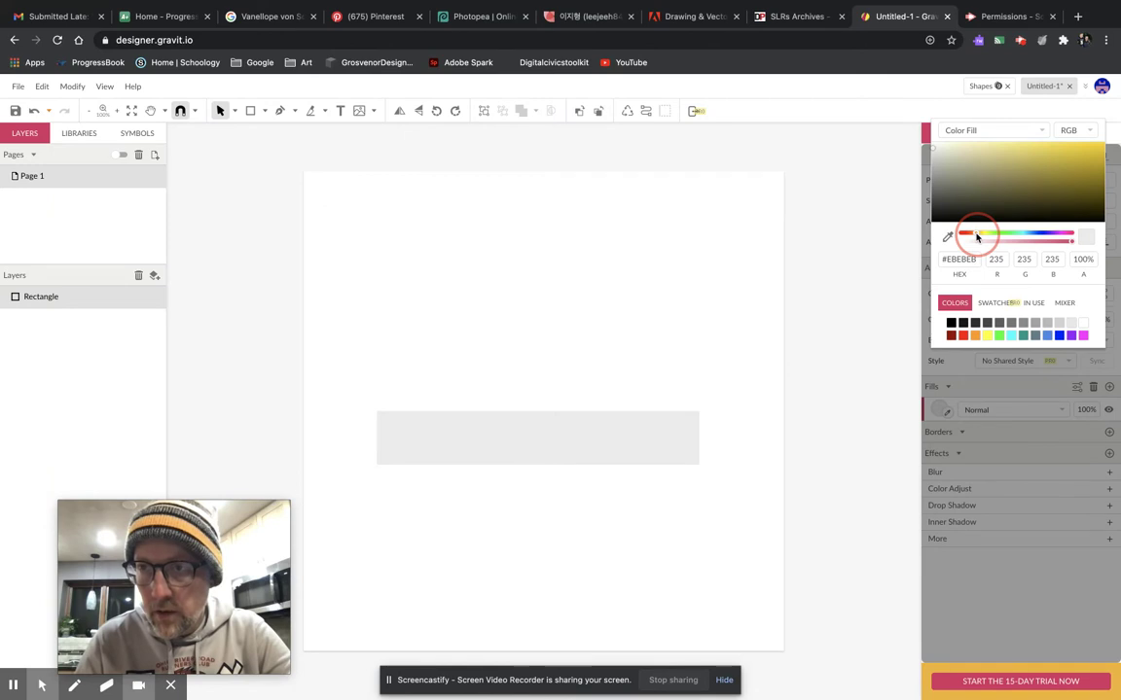
left_click_drag(1090, 201, 1087, 191)
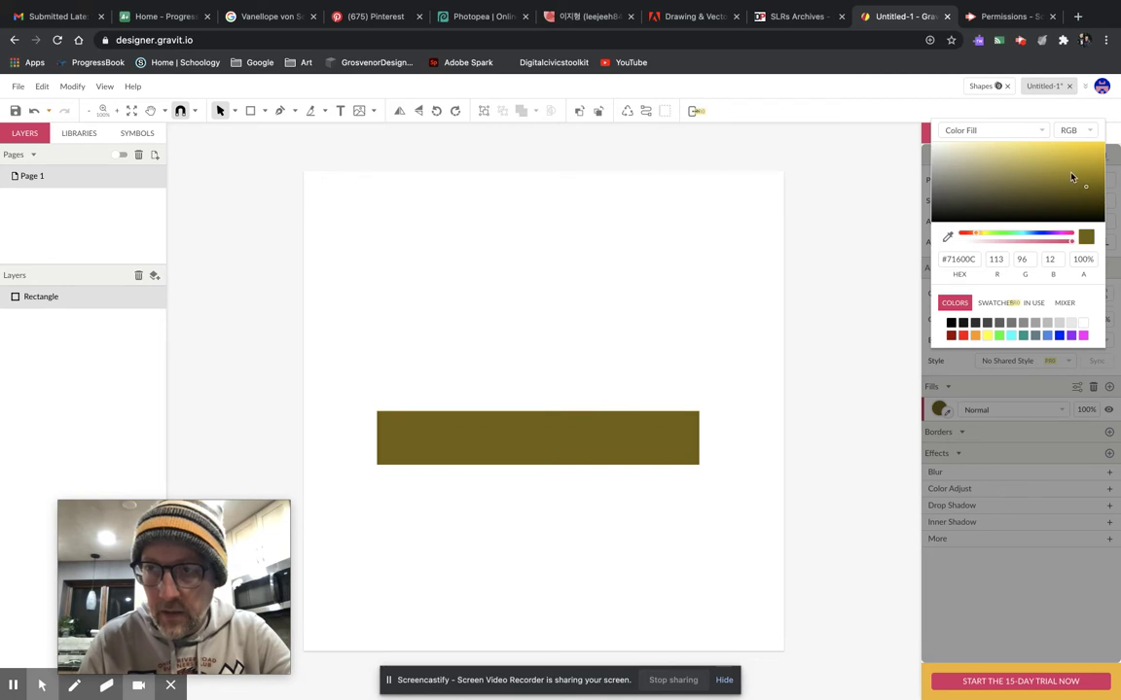
left_click(589, 350)
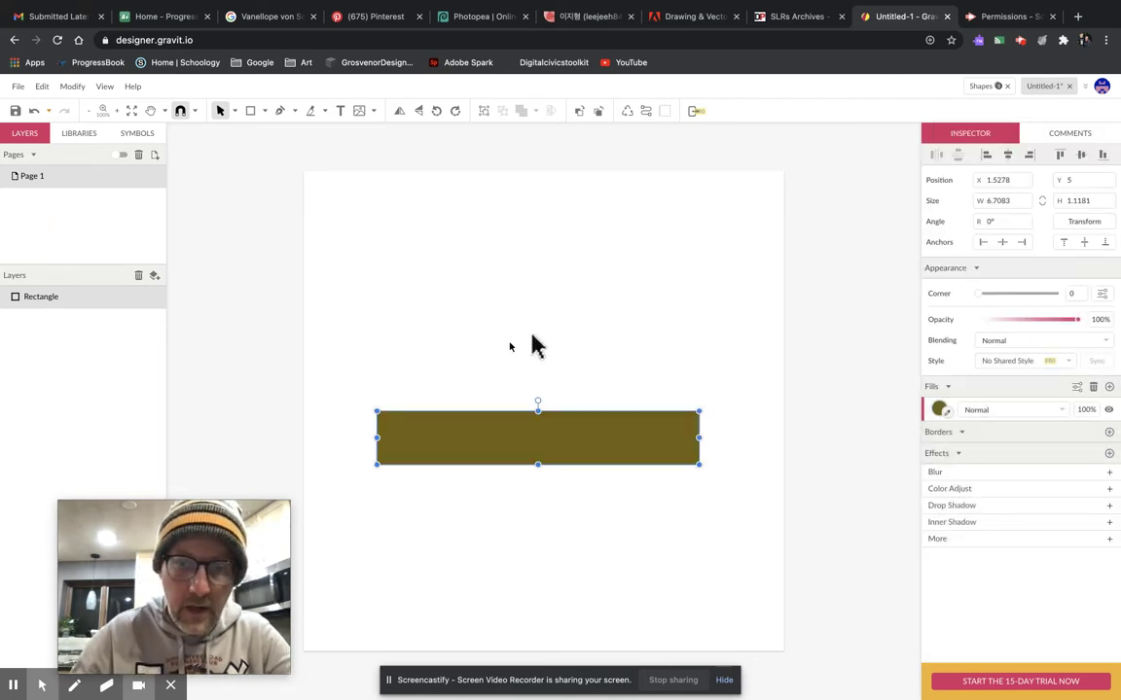
left_click_drag(535, 455, 530, 446)
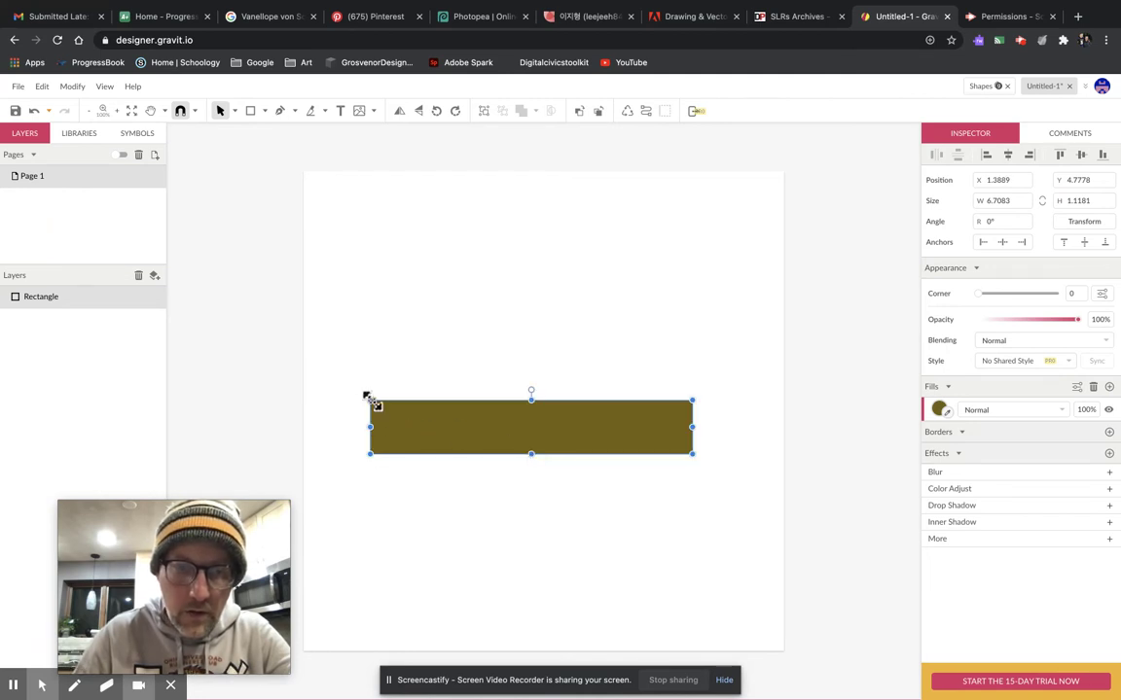
left_click_drag(369, 399, 357, 342)
left_click_drag(394, 406, 393, 398)
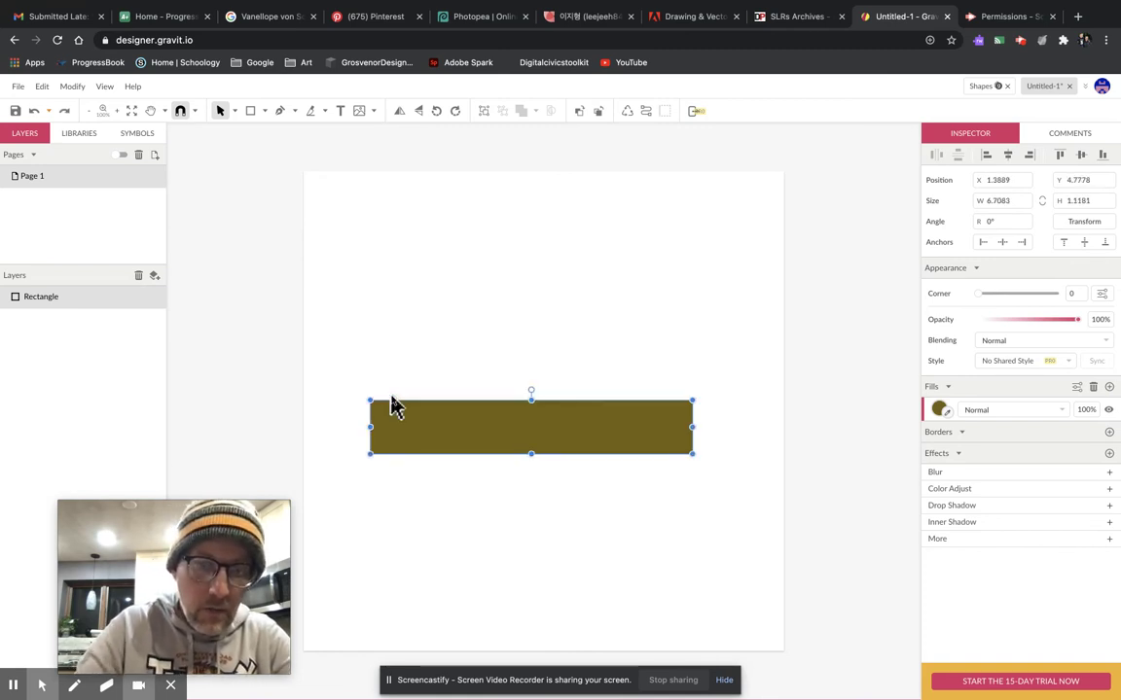
left_click_drag(532, 400, 533, 368)
key("ctrl+z")
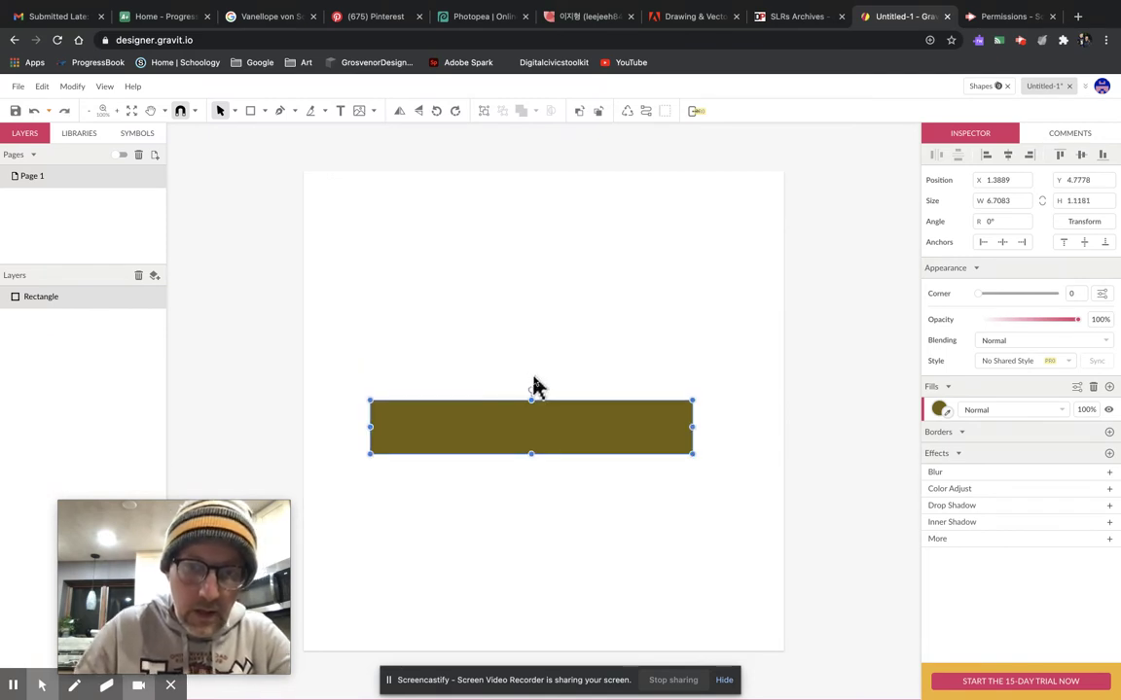
mouse_move(532, 389)
left_mouse_down()
mouse_move(645, 400)
mouse_move(552, 368)
mouse_move(512, 463)
mouse_move(540, 357)
mouse_move(542, 366)
left_mouse_up()
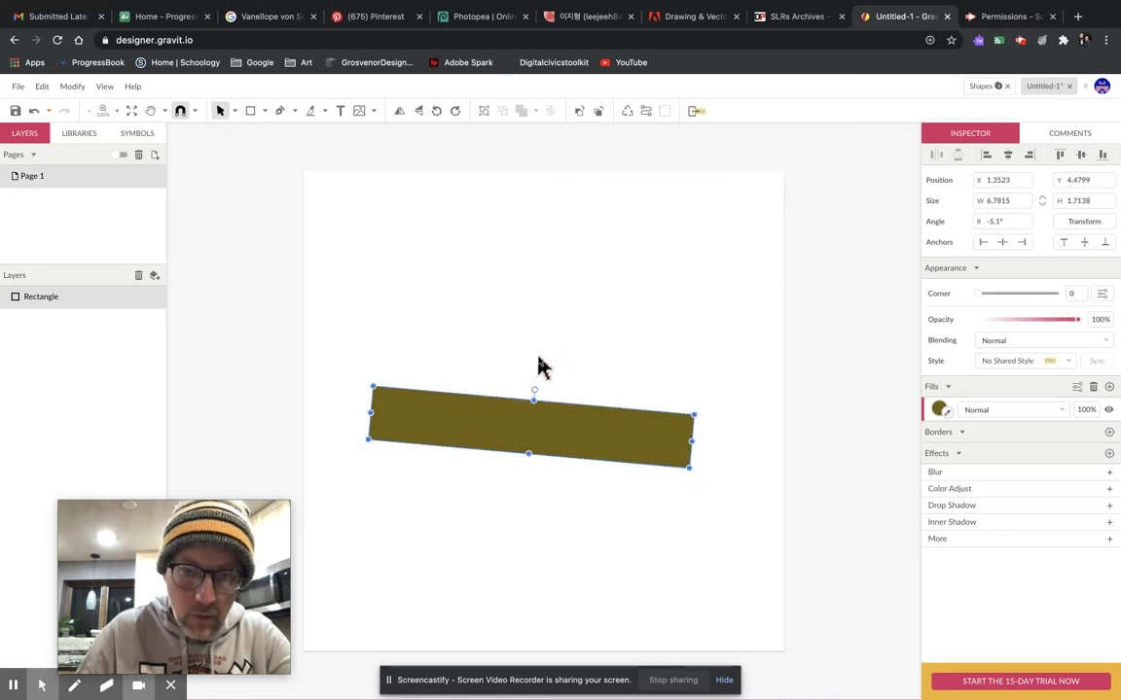
key("ctrl+z")
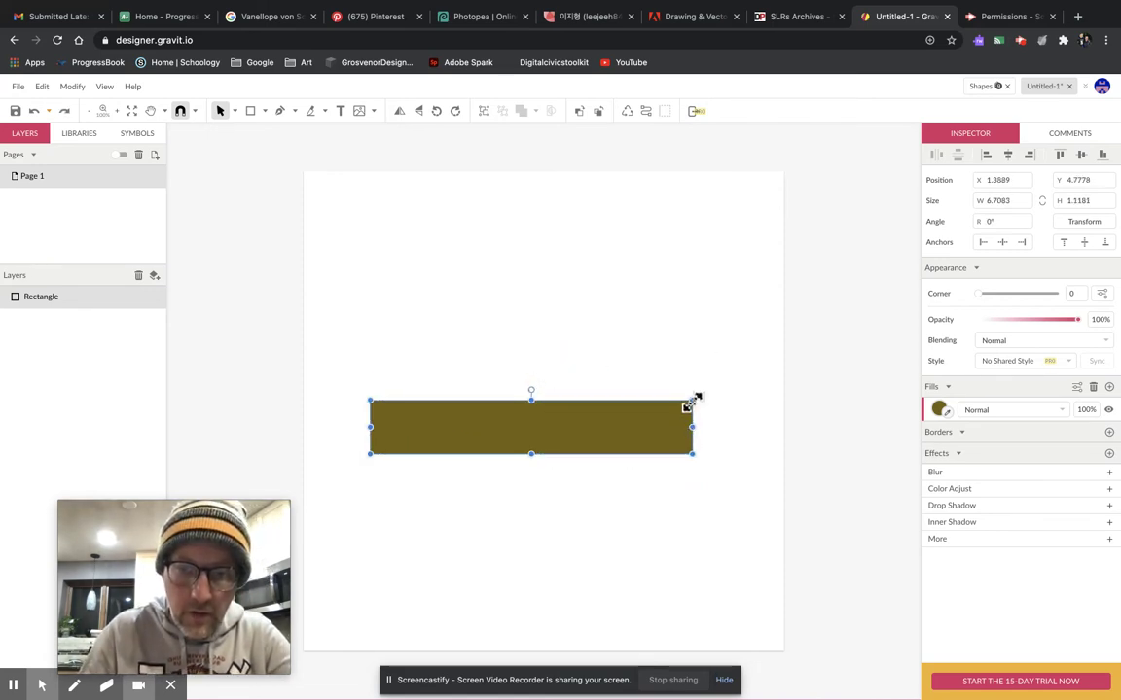
left_click_drag(695, 398, 663, 411)
key("ctrl+z")
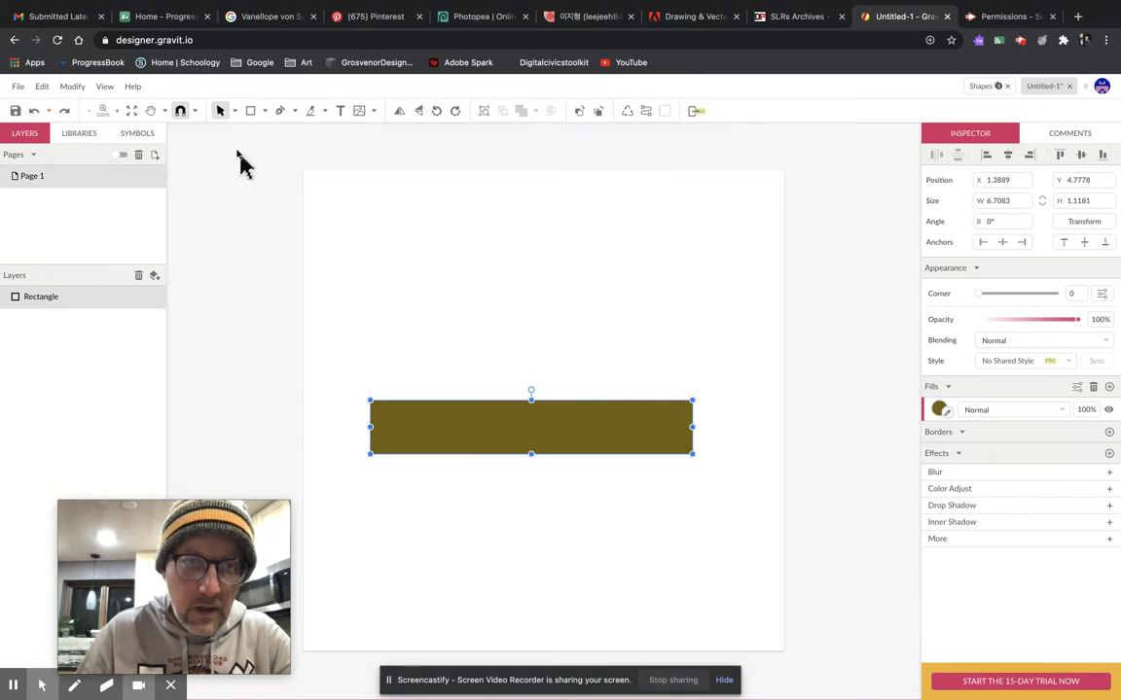
left_click(234, 112)
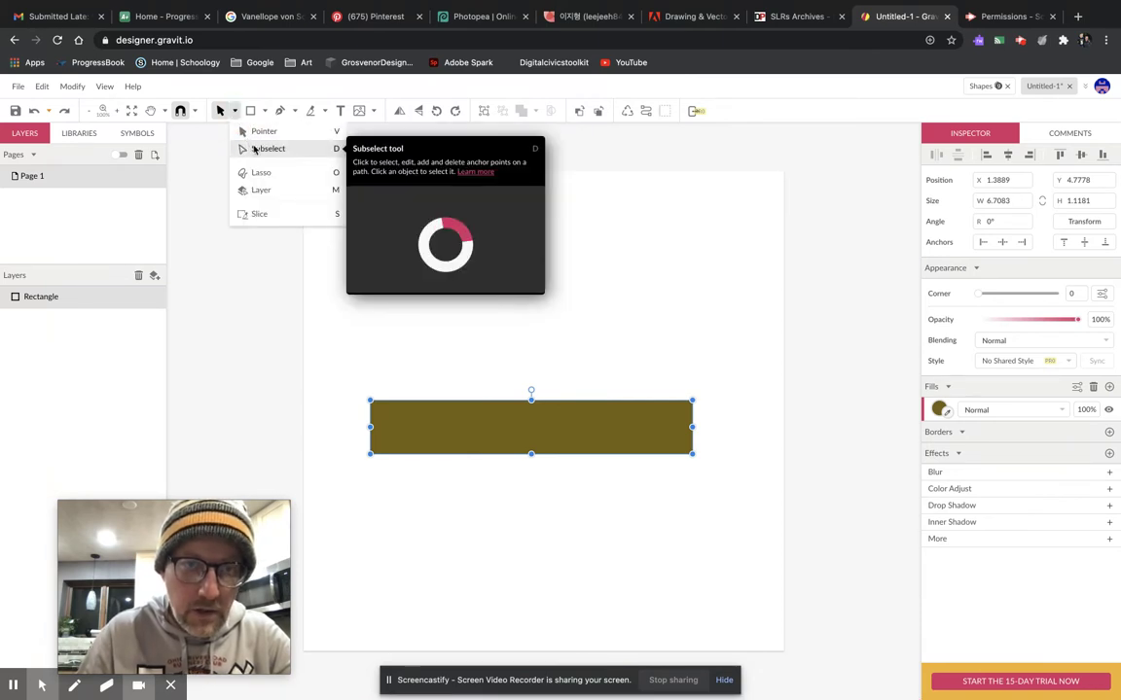
Drag the rectangle's corner radius with Subselect until Corner reads 0.52.
left_click(257, 149)
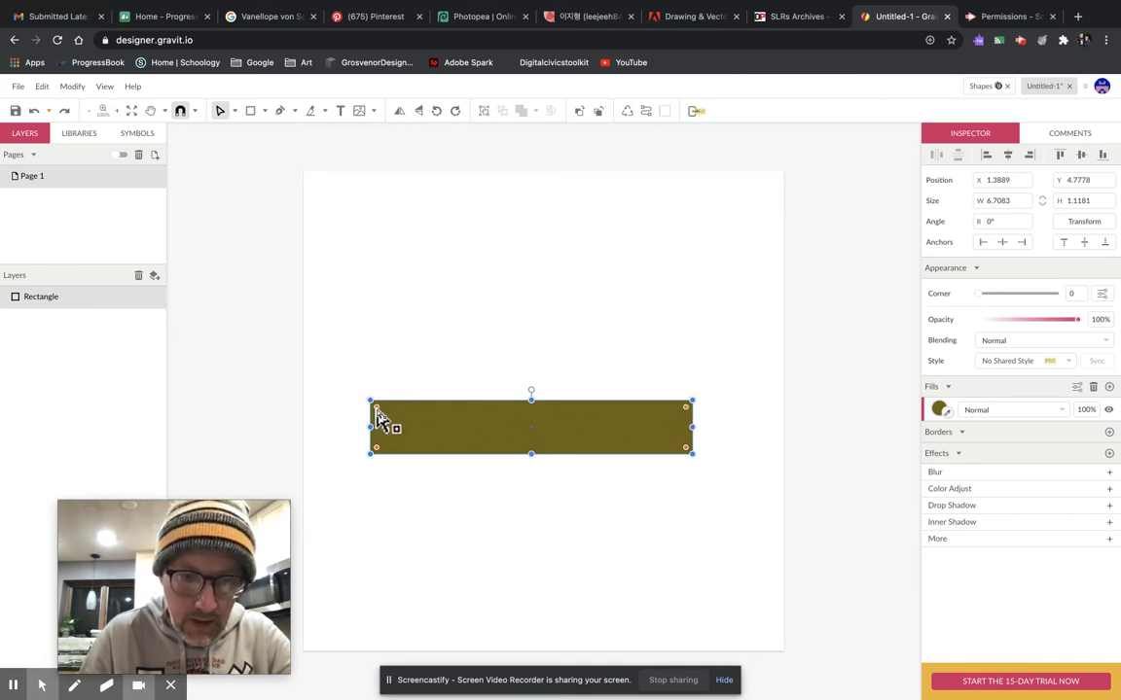
left_click_drag(378, 410, 388, 421)
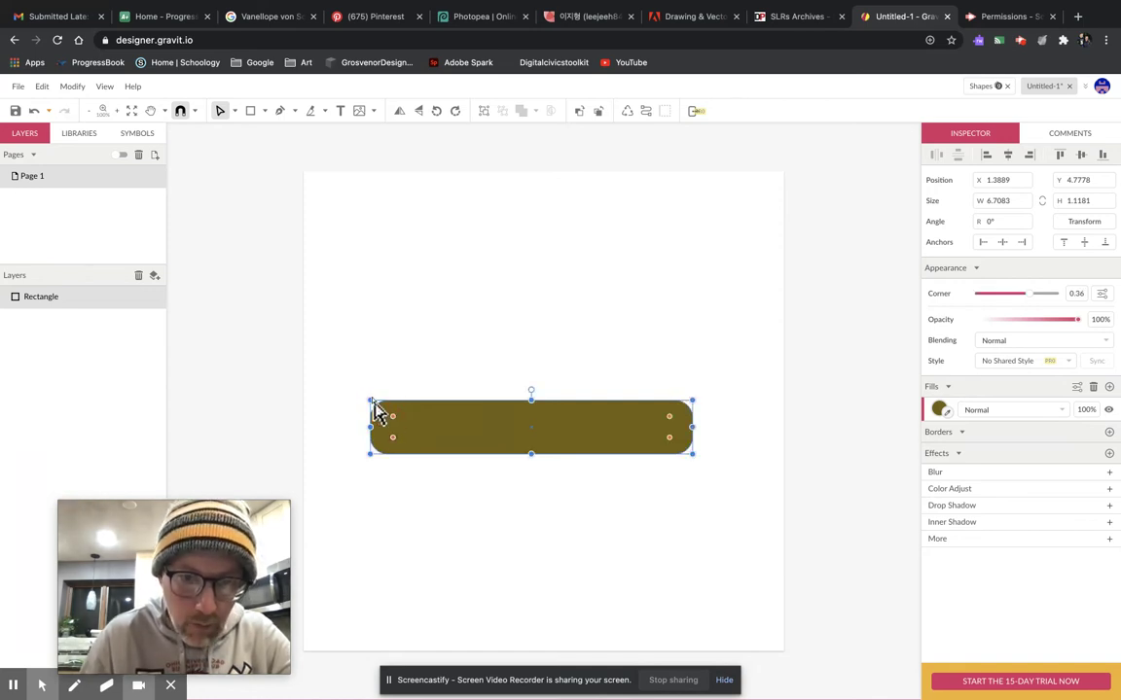
scroll(452, 394, "up", 5)
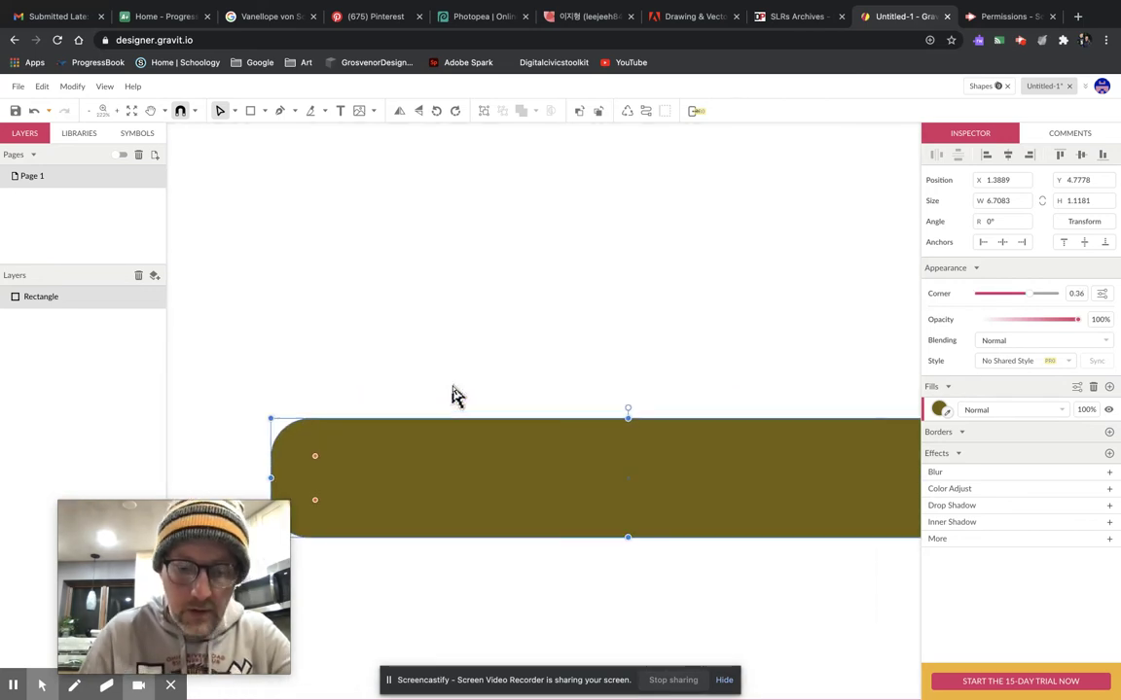
left_click_drag(452, 394, 452, 229)
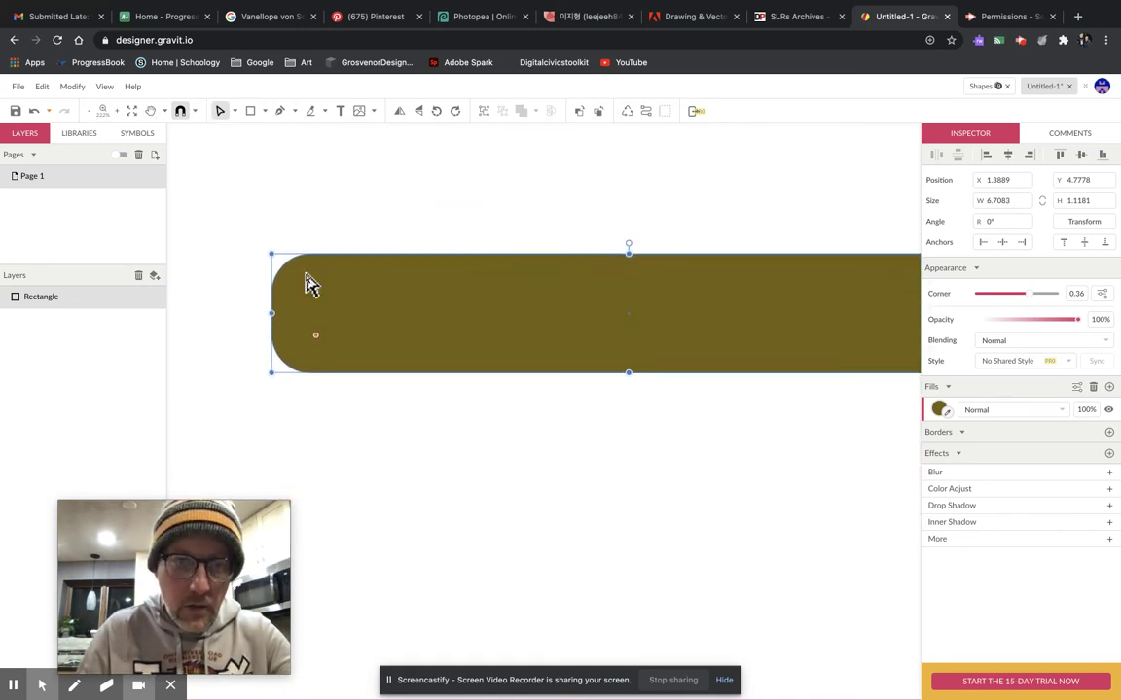
left_click_drag(317, 298, 335, 311)
scroll(331, 309, "down", 3)
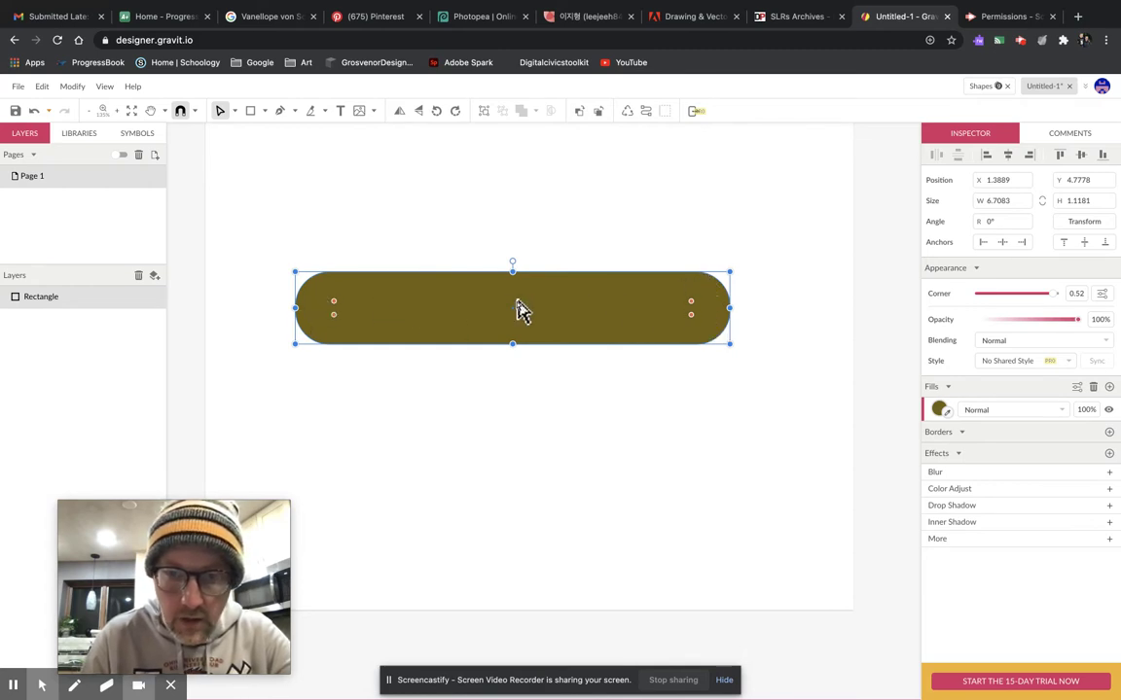
scroll(526, 324, "up", 5)
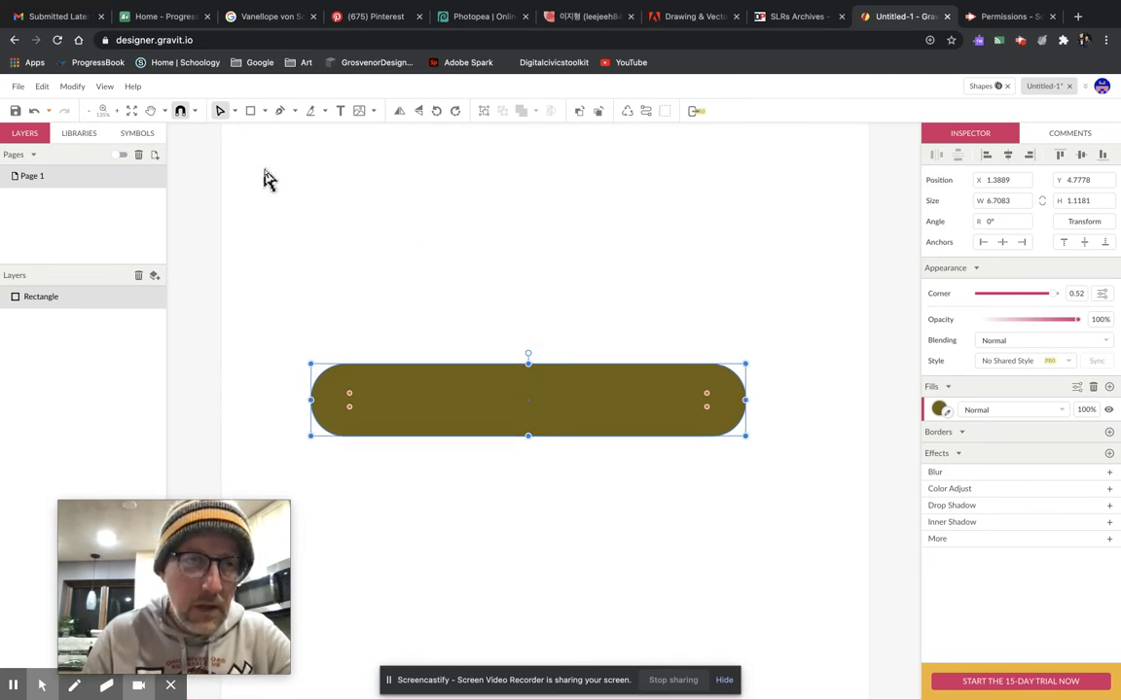
left_click(265, 110)
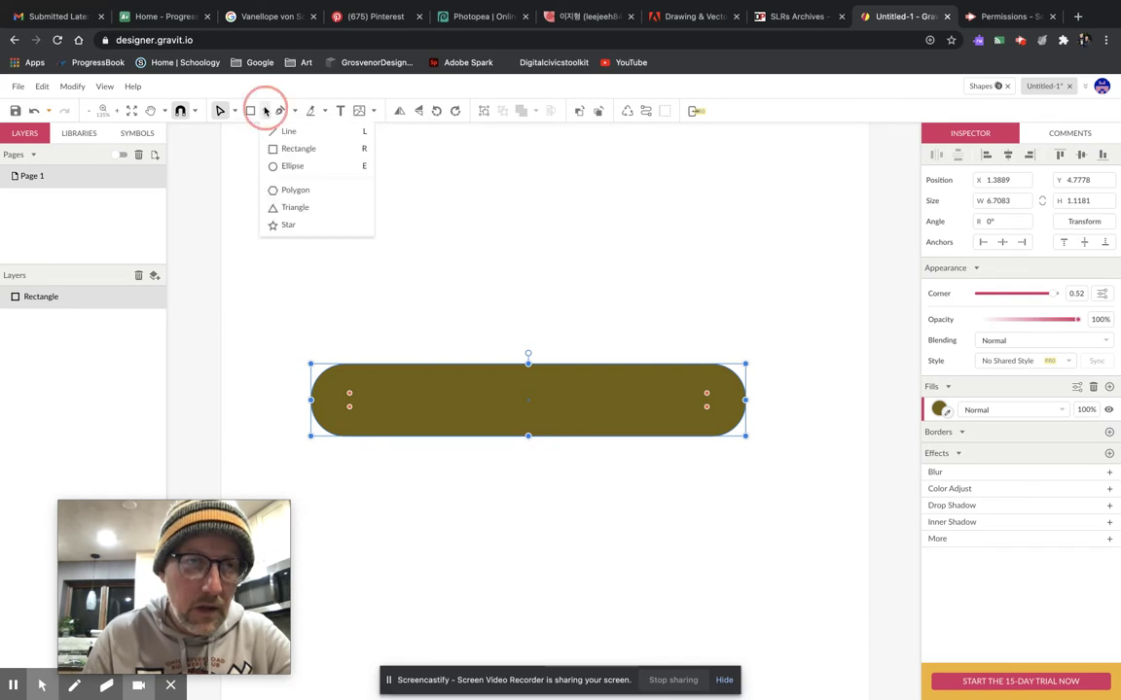
Draw a hexagon with the Polygon tool and move it above the olive bun.
left_click(285, 187)
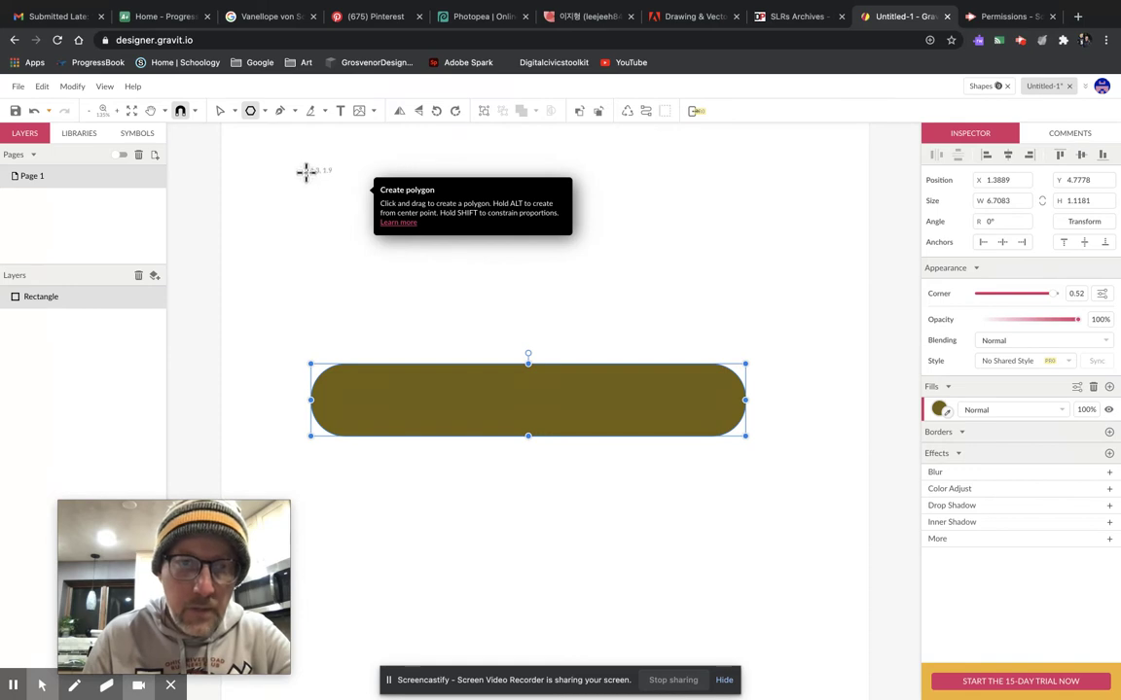
left_click_drag(311, 172, 342, 224)
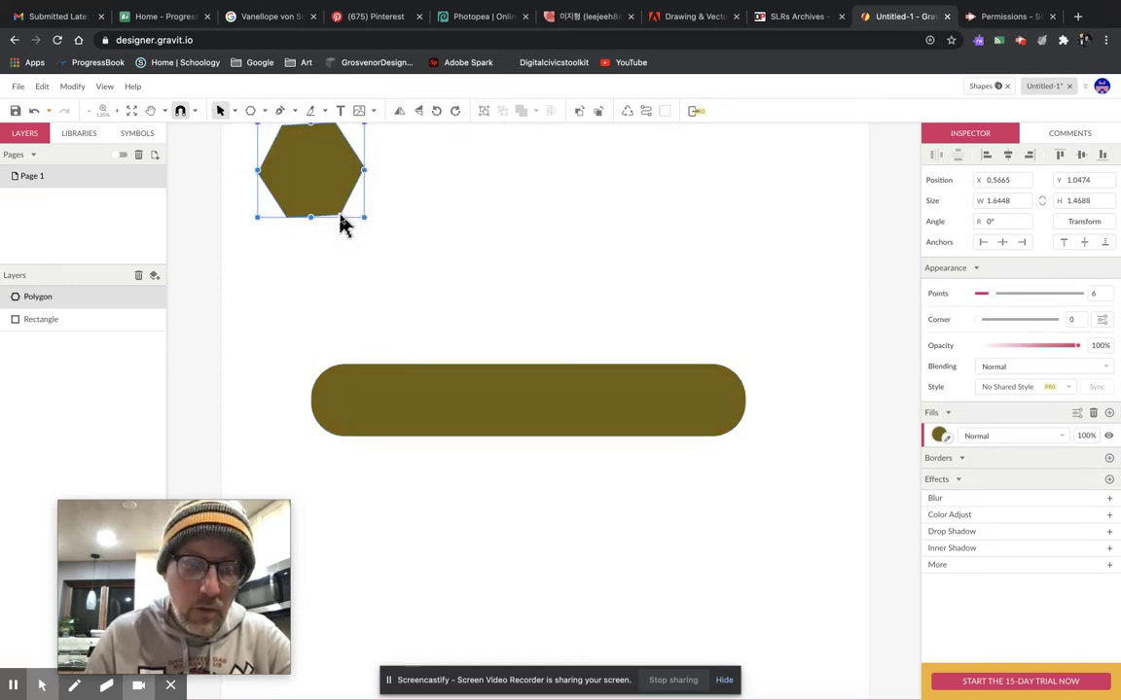
left_click_drag(295, 201, 437, 279)
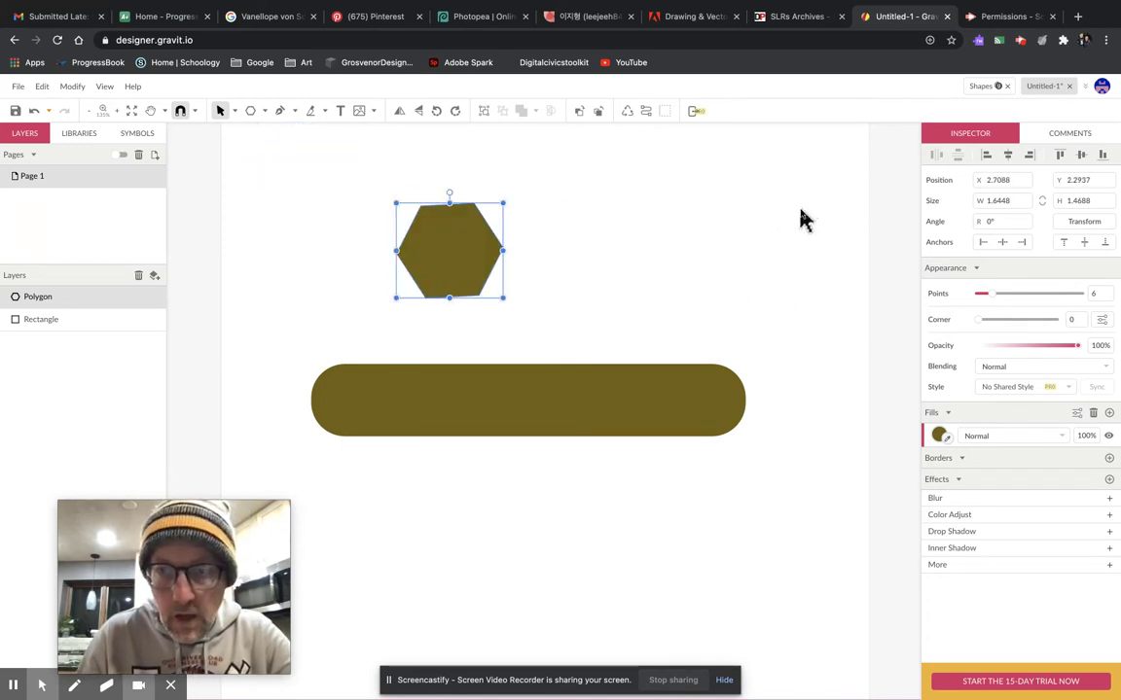
Fill the hexagon light green and pull it into a six-pointed star.
left_click(939, 436)
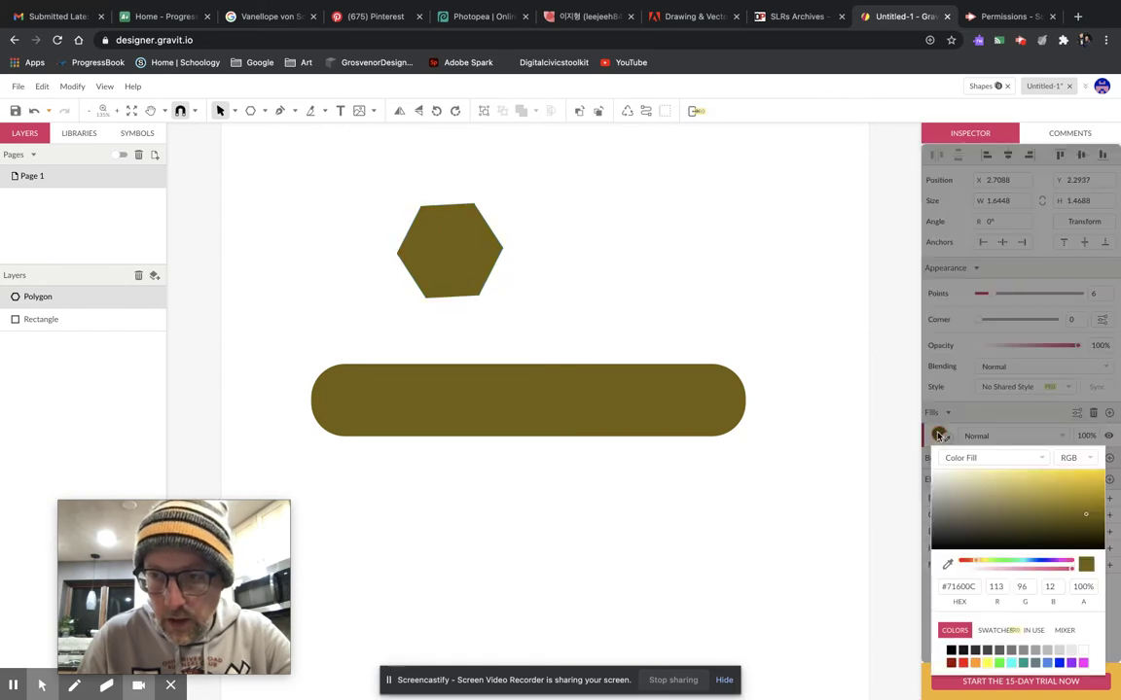
left_click(1002, 561)
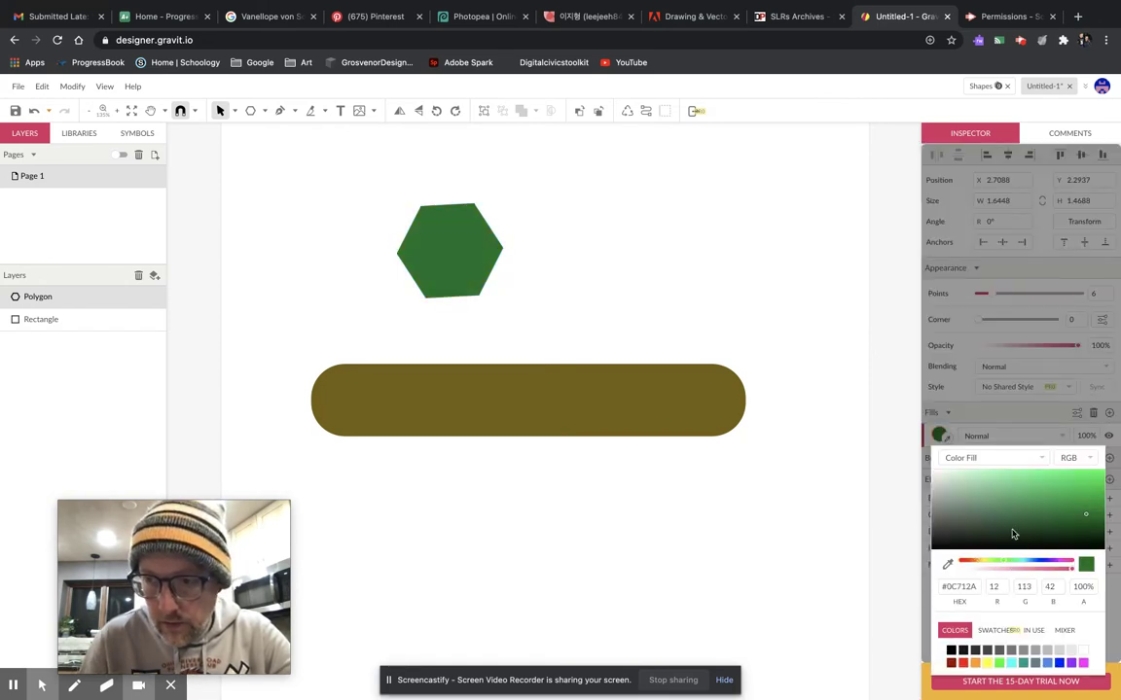
left_click_drag(1081, 523, 1085, 524)
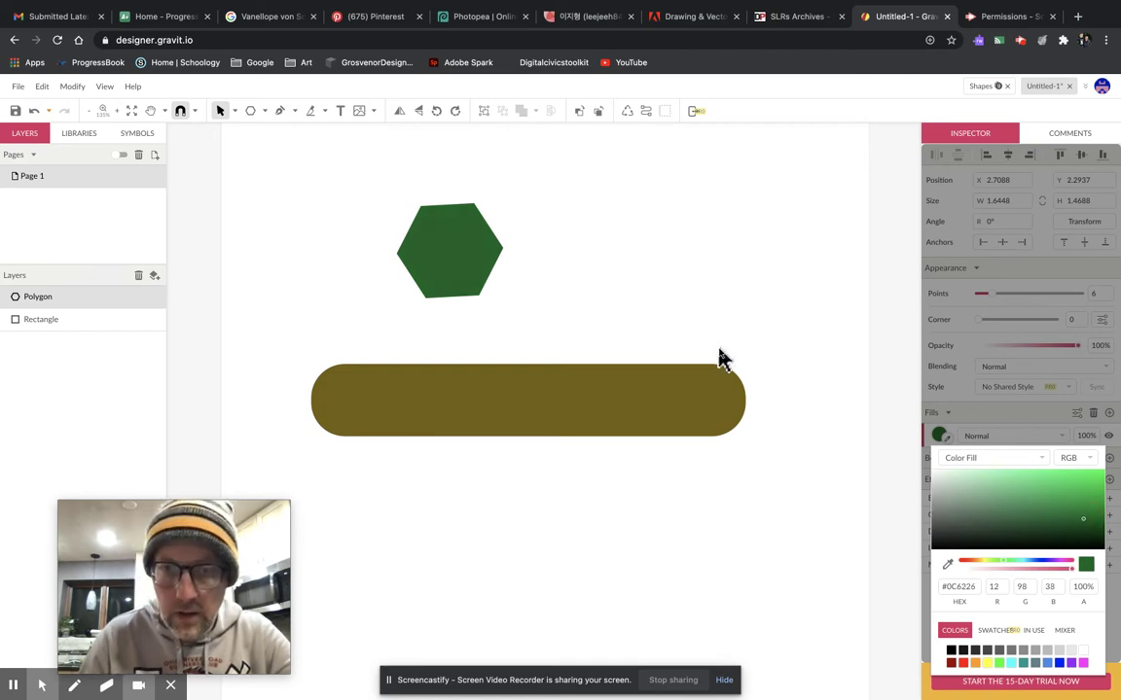
left_click_drag(1080, 491, 1082, 510)
key("Escape")
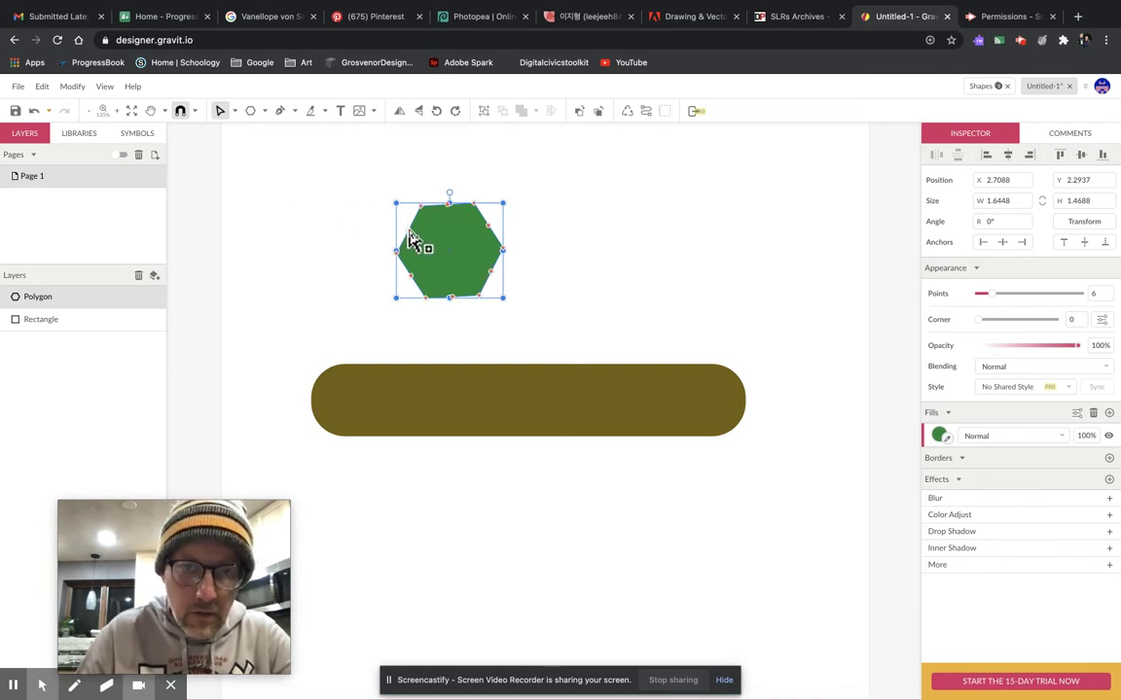
mouse_move(421, 207)
left_mouse_down()
mouse_move(437, 231)
mouse_move(412, 202)
left_mouse_up()
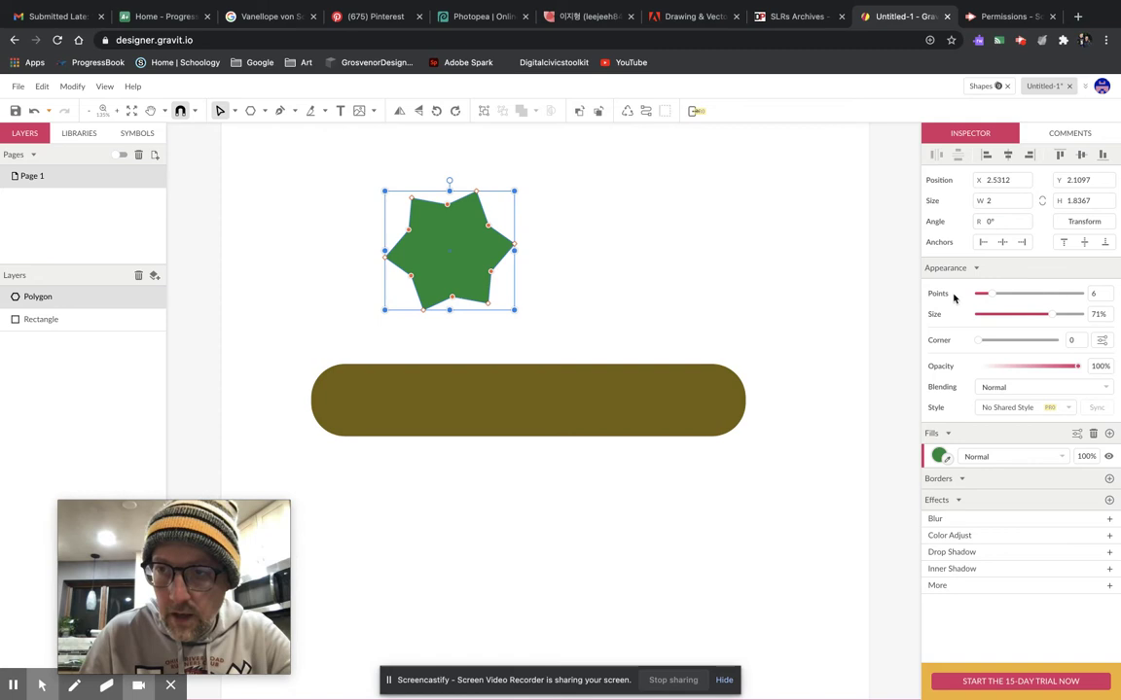
Set the star to 8 points and enlarge it.
left_click(1101, 293)
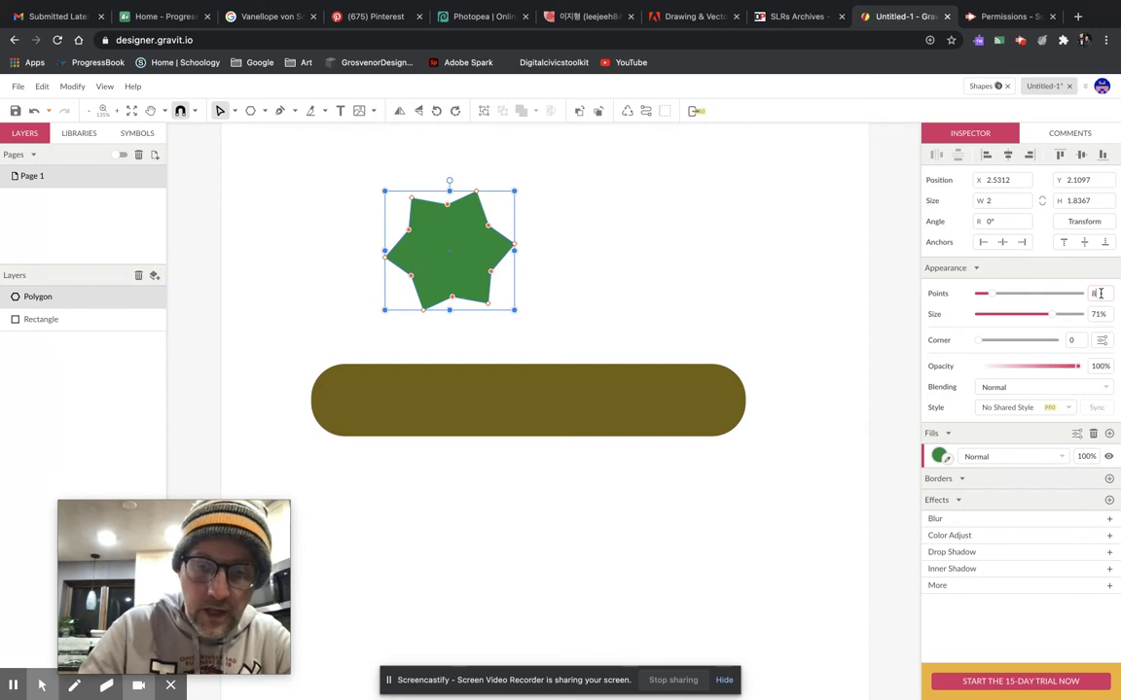
key("Return")
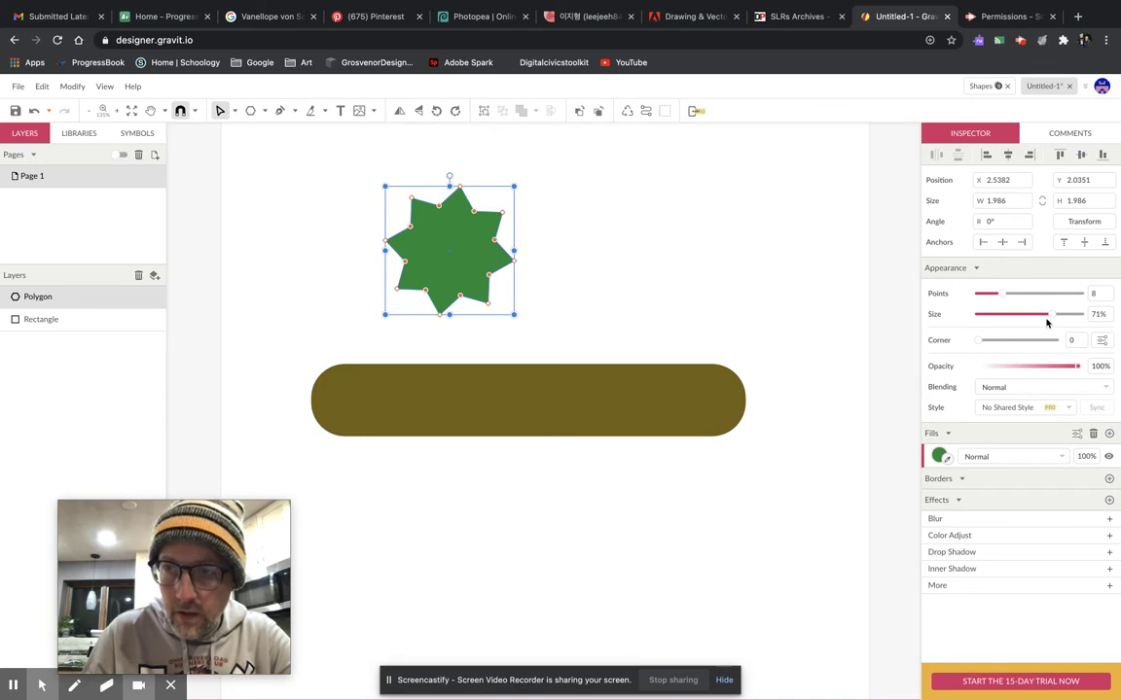
mouse_move(514, 314)
left_mouse_down()
mouse_move(538, 339)
mouse_move(518, 320)
left_mouse_up()
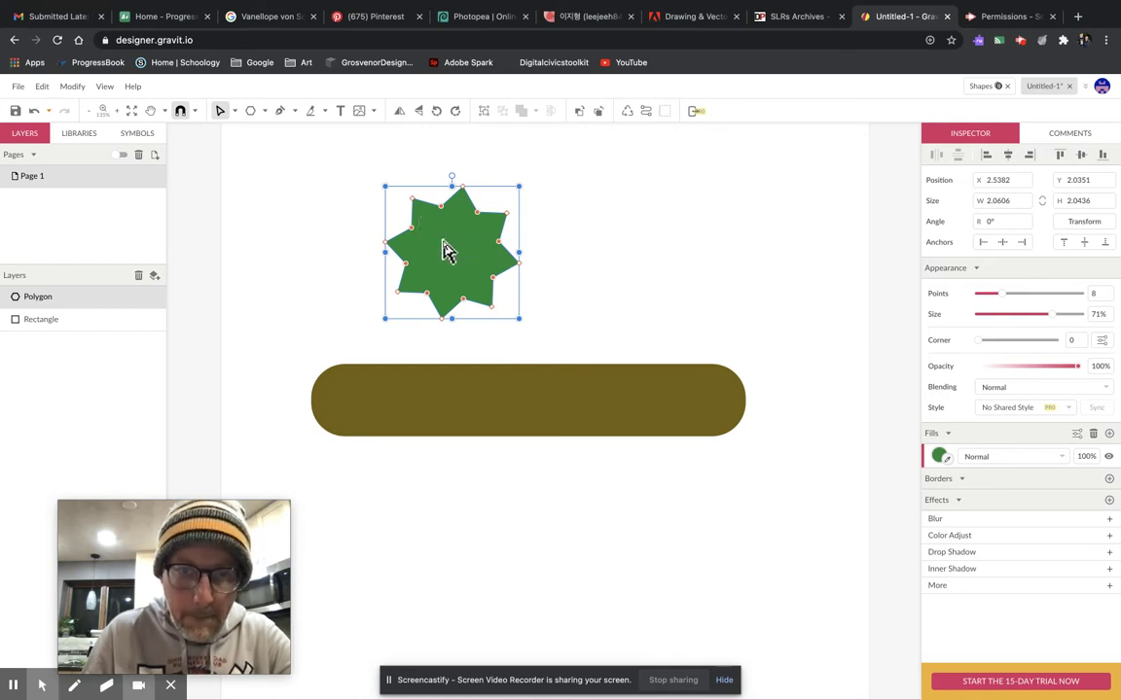
Fatten the star by dragging its inner points, then move it up and right.
left_click_drag(418, 243, 439, 239)
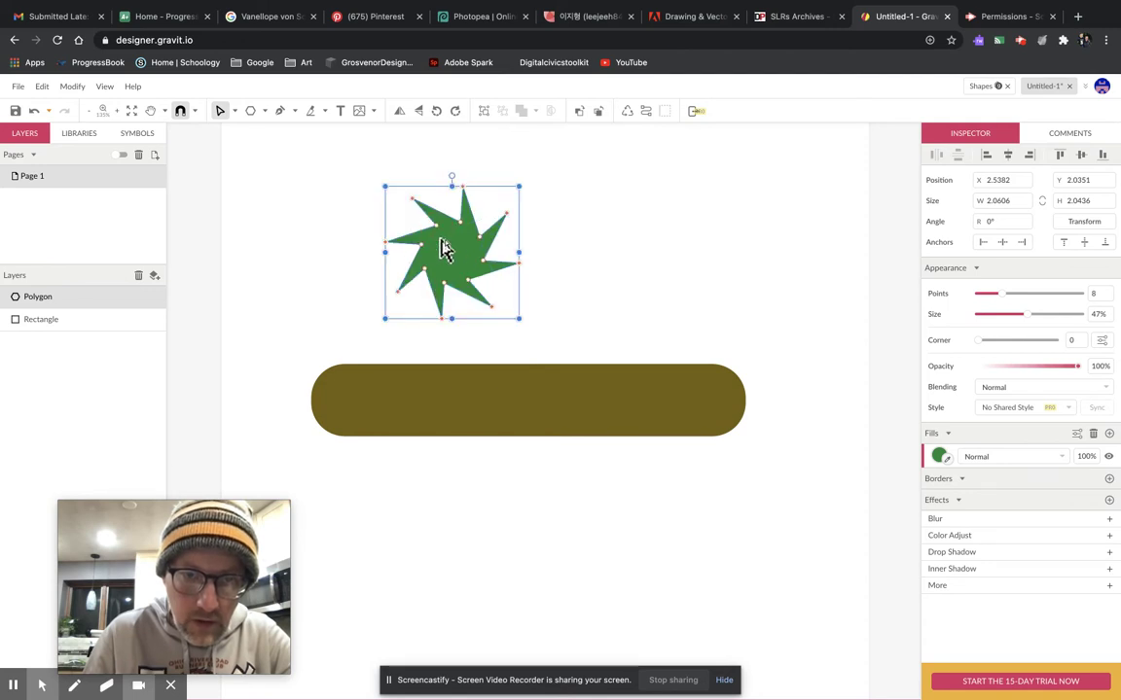
left_click(422, 251)
left_click_drag(421, 251, 369, 241)
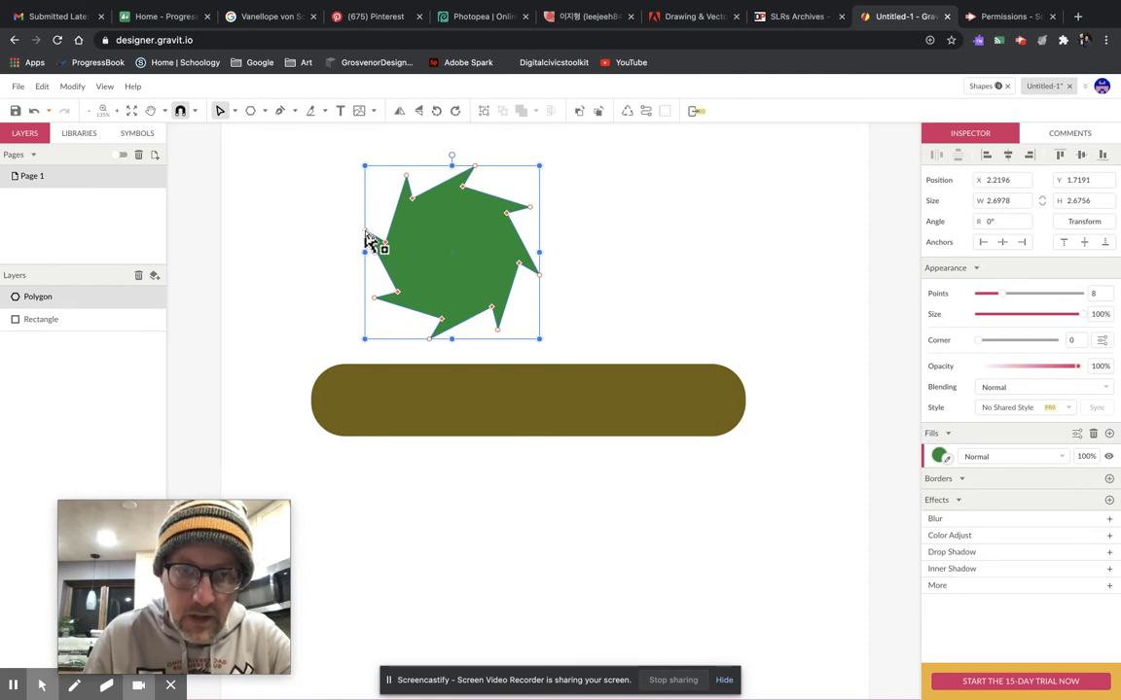
left_click_drag(388, 250, 413, 238)
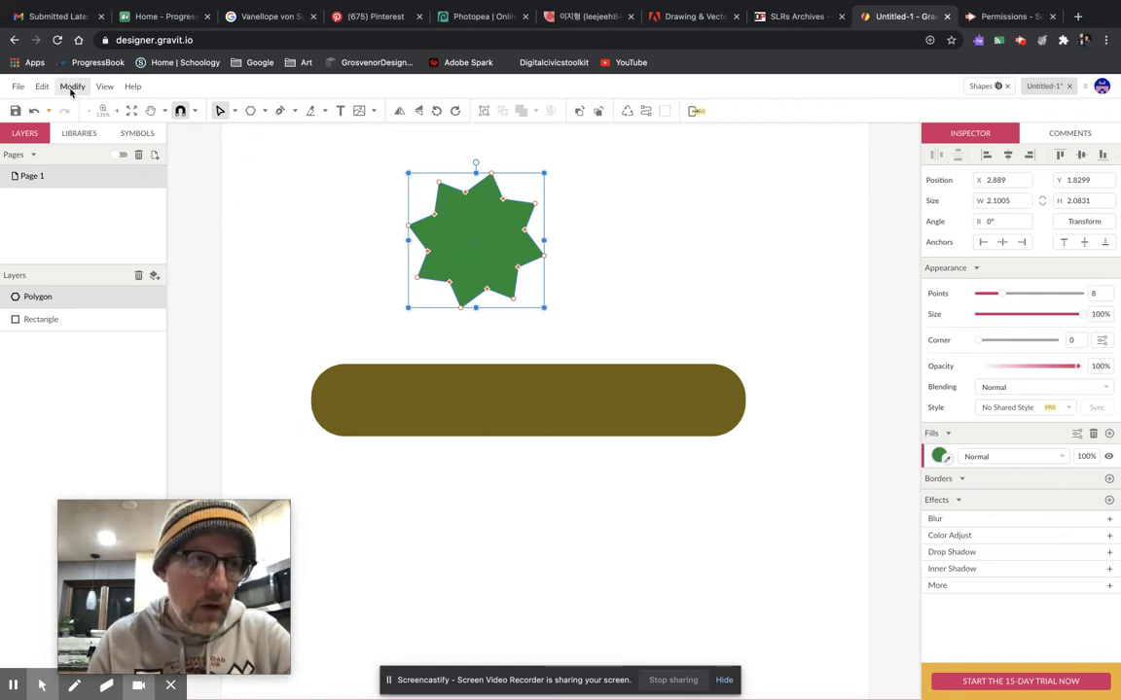
right_click(498, 237)
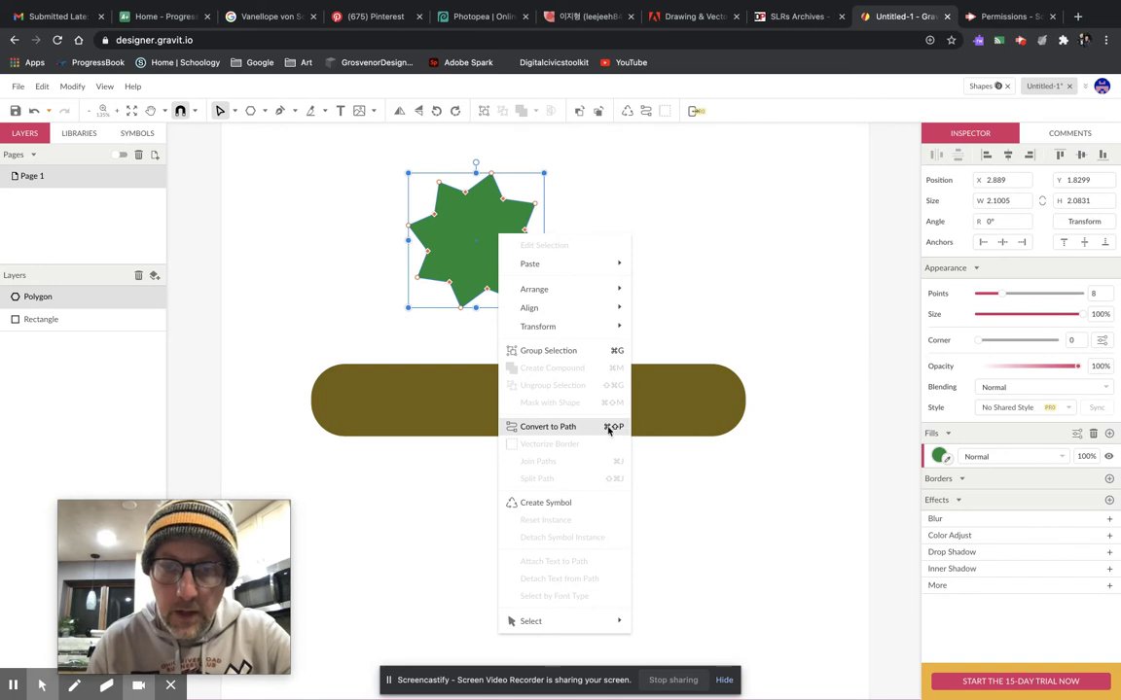
Convert the star to a path and pull two points into spikes, widening it to 2.956 in.
left_click(548, 427)
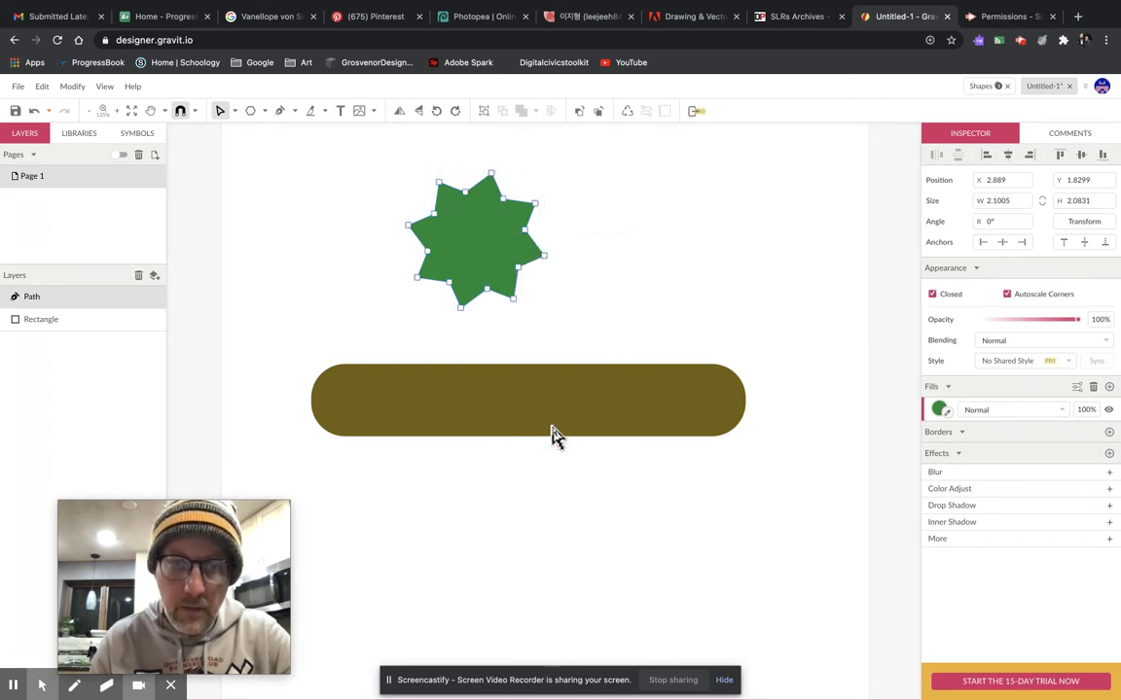
left_click(466, 193)
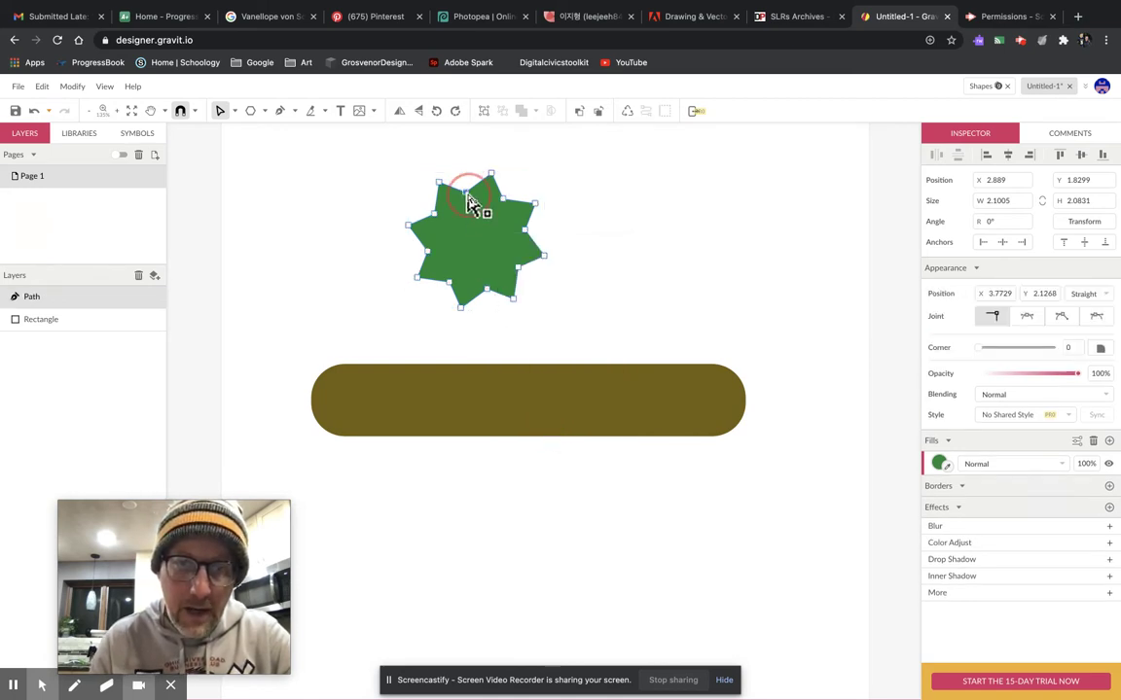
left_click_drag(468, 199, 600, 205)
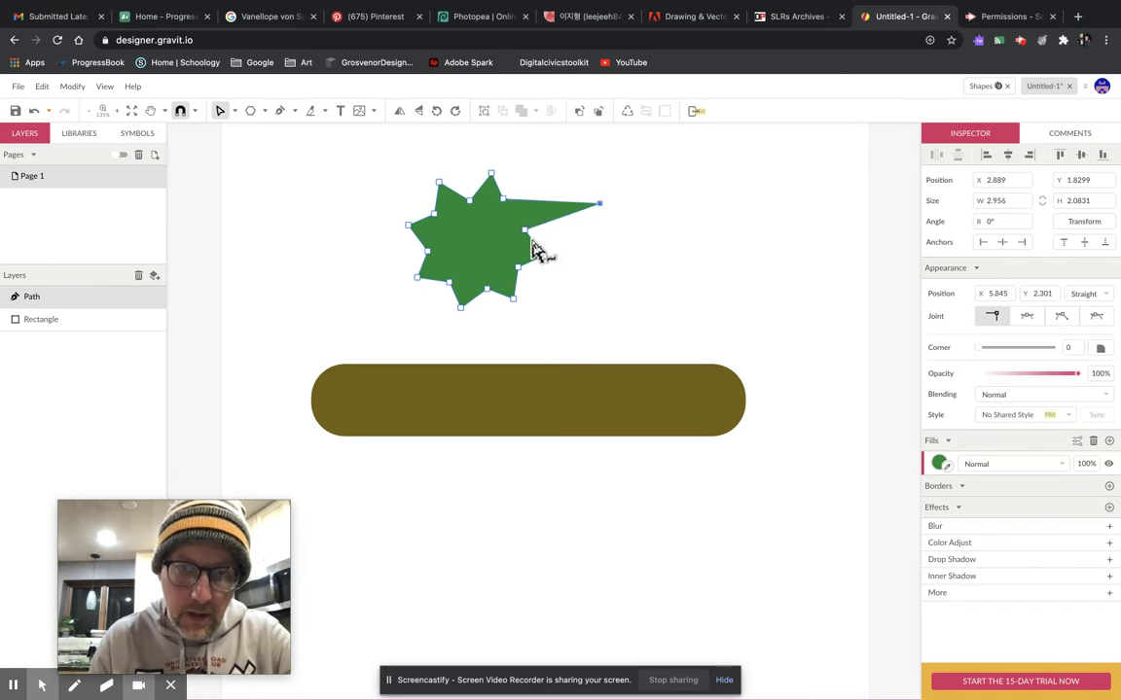
left_click(524, 239)
left_click_drag(546, 261, 579, 254)
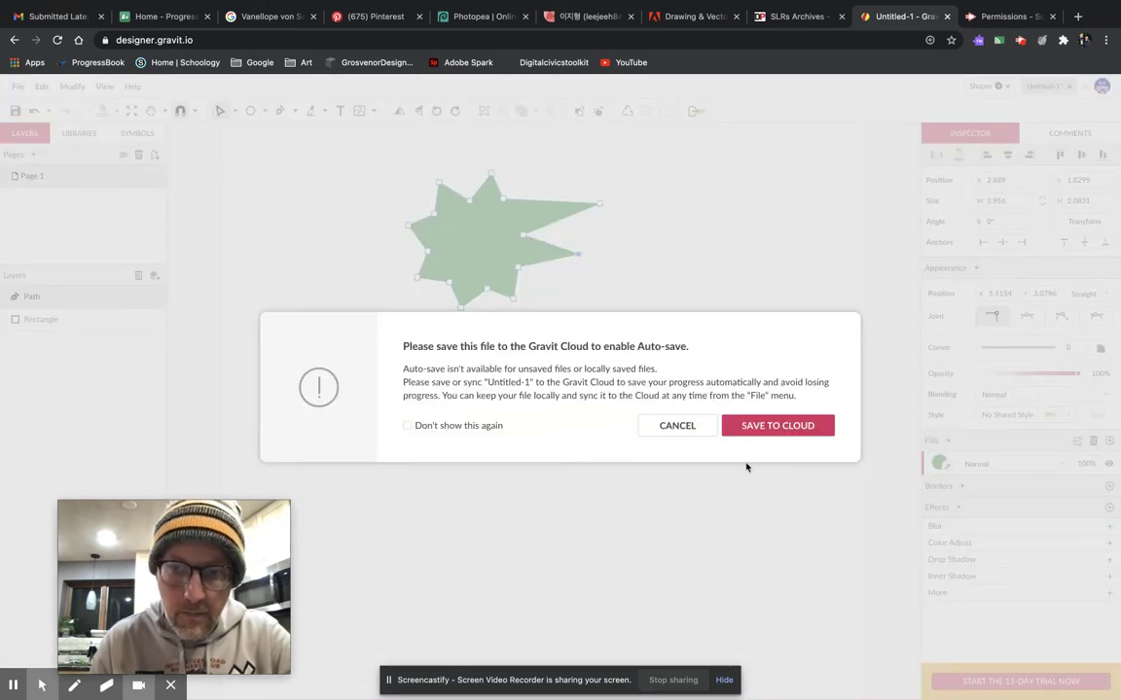
Save the drawing to the cloud as 'cheeseburger online'.
left_click(783, 428)
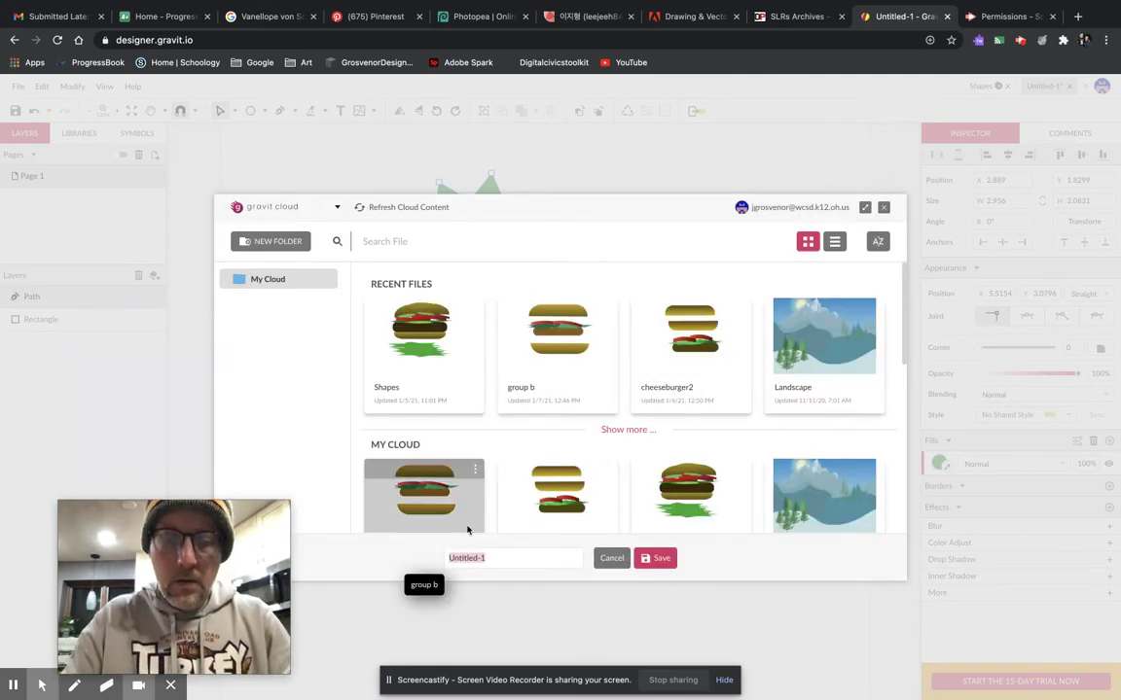
type("cheese")
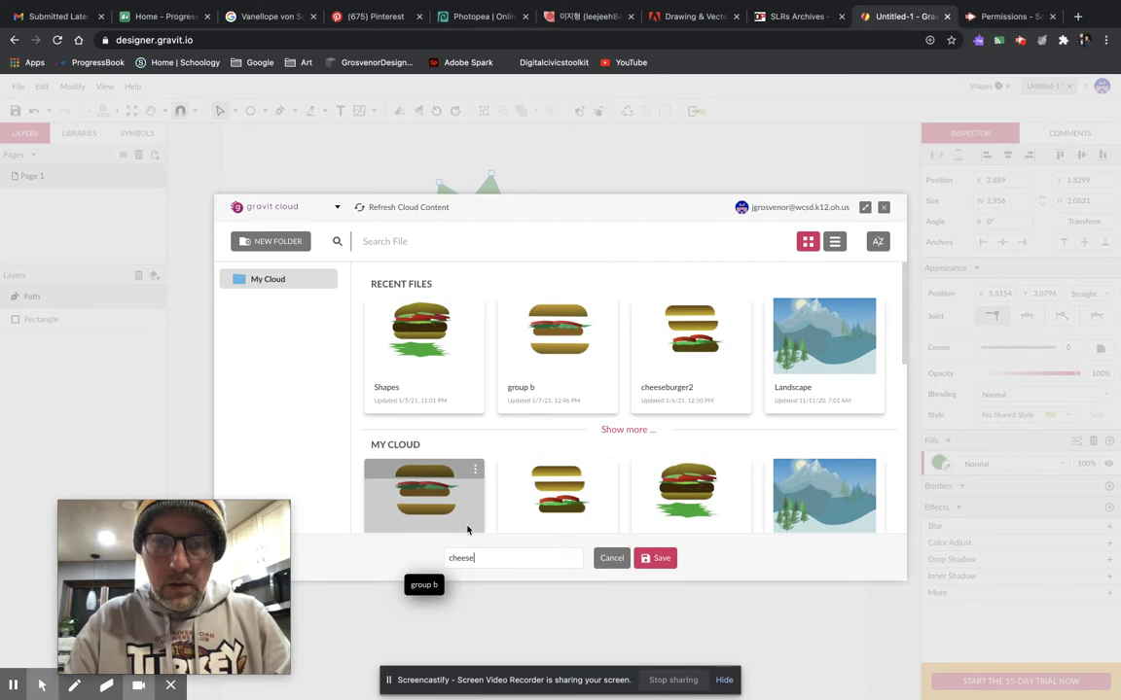
type("burger")
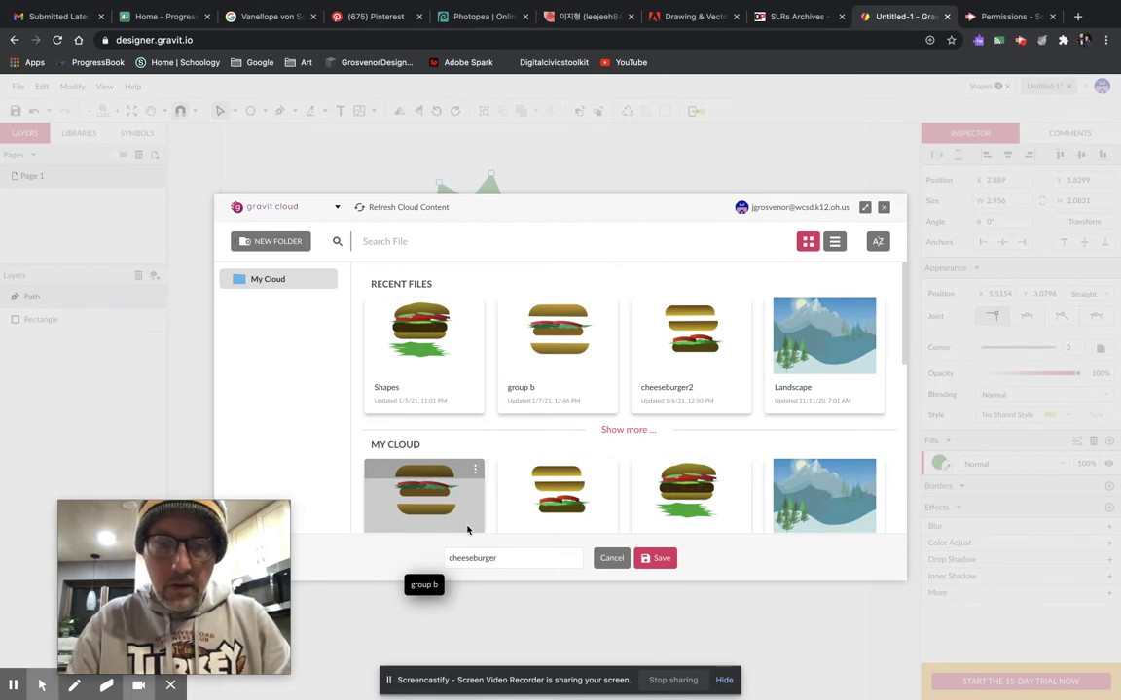
type(" online")
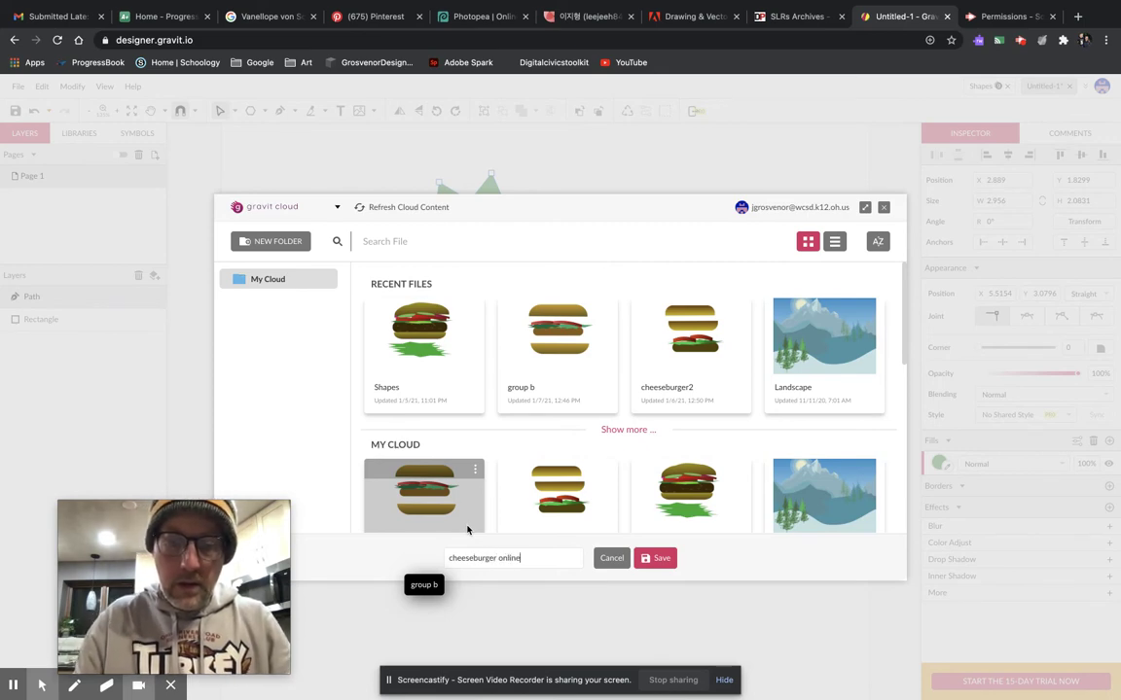
key("Return")
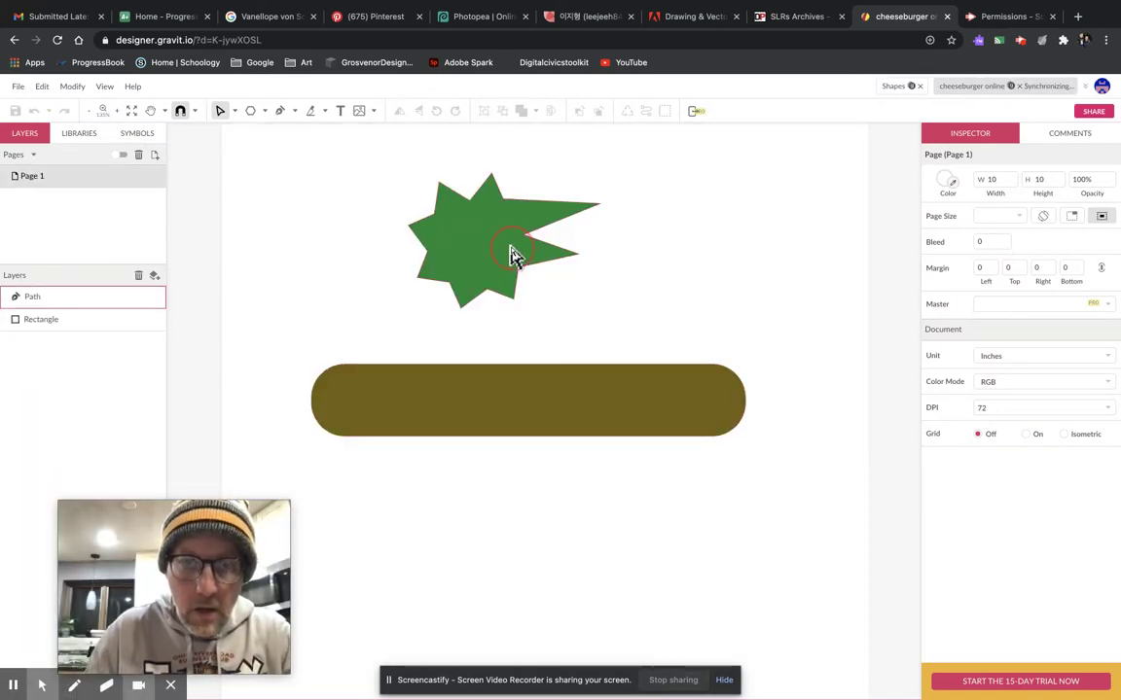
Pull the green star's upper-left point out to the left.
double_click(467, 243)
left_click(425, 217)
left_click_drag(426, 223, 382, 225)
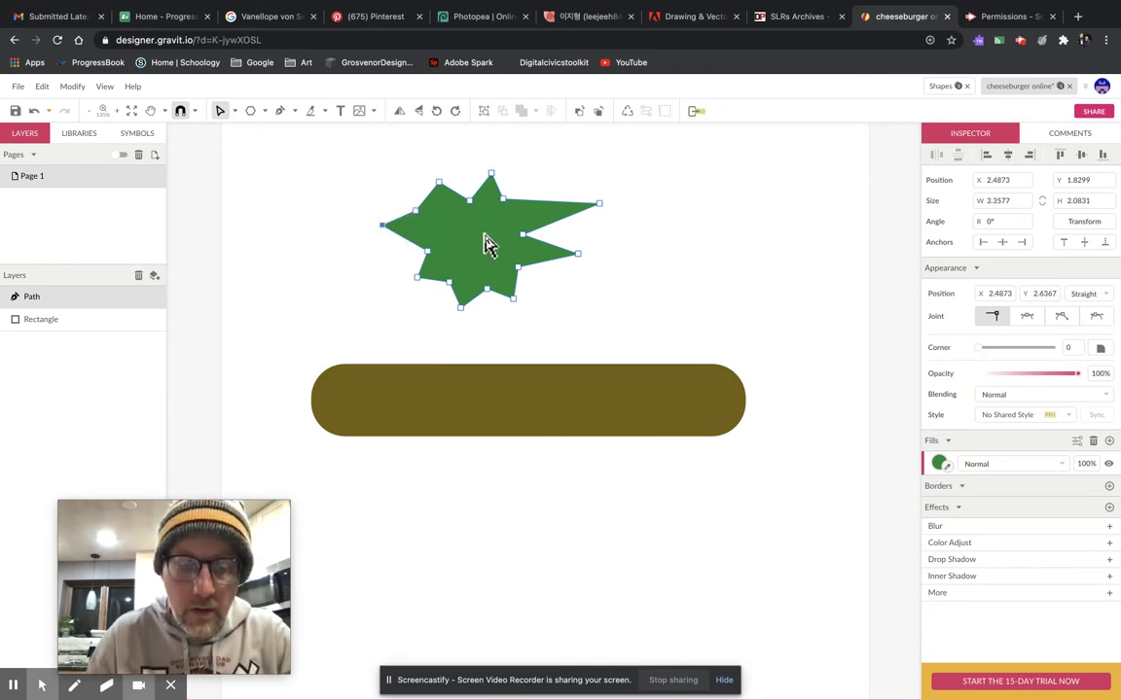
Squash and widen the green star into a 4.9953 × 0.6789 in jagged strip at the upper left.
key("Escape")
left_click_drag(490, 172, 490, 236)
left_click_drag(381, 272, 335, 272)
left_click_drag(599, 274, 659, 272)
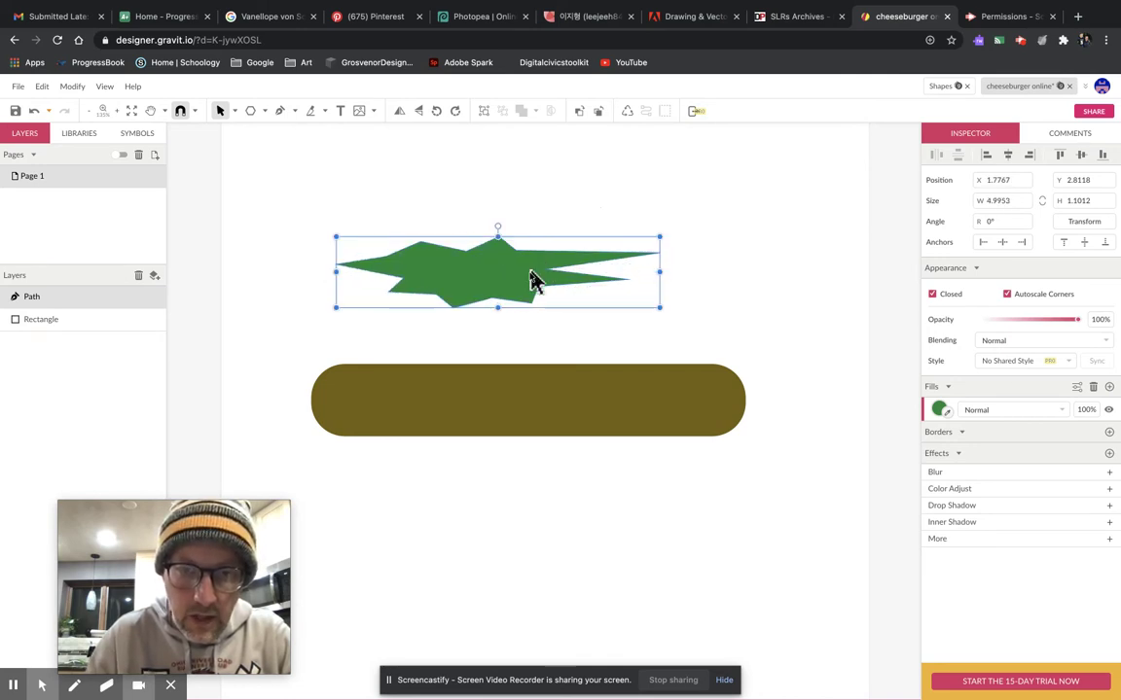
left_click_drag(513, 289, 507, 293)
left_click_drag(495, 239, 400, 220)
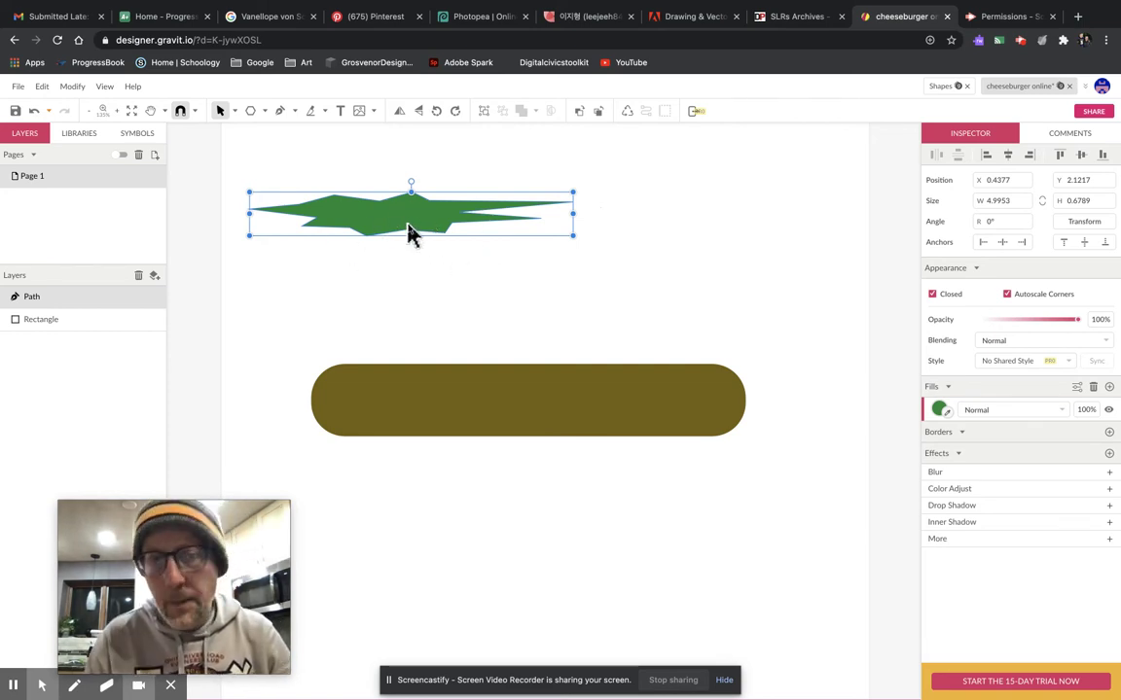
Duplicate the lettuce leaf and tint the middle leaf lighter green #2ABB56.
key("alt")
left_click_drag(409, 234, 522, 297)
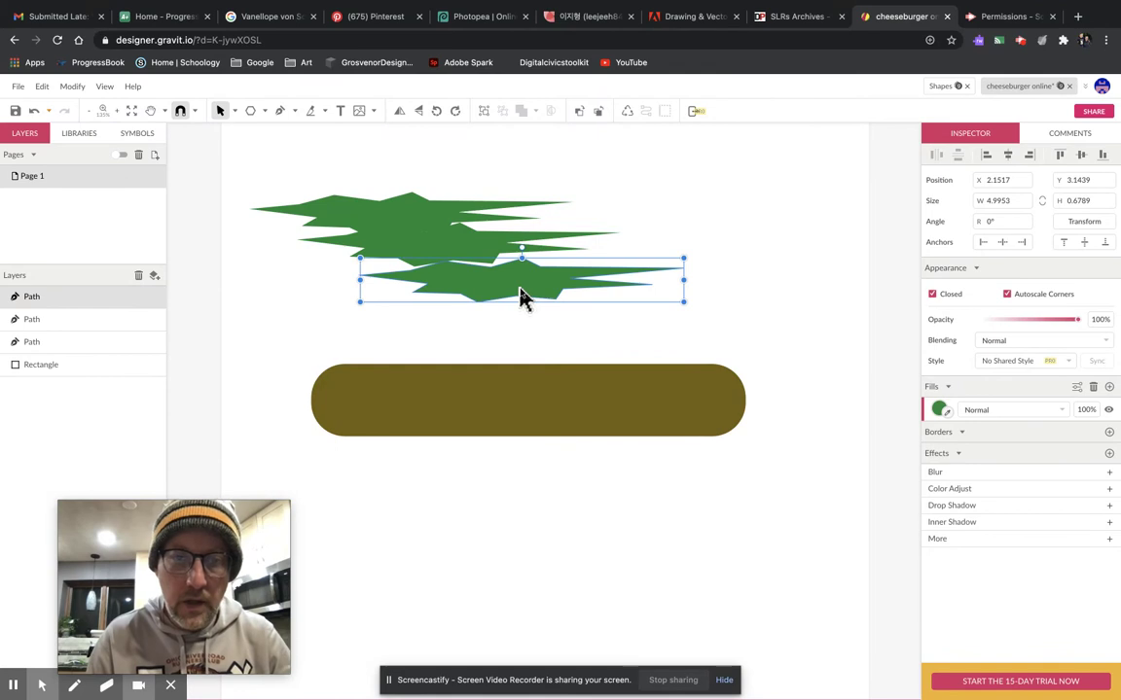
left_click(457, 245)
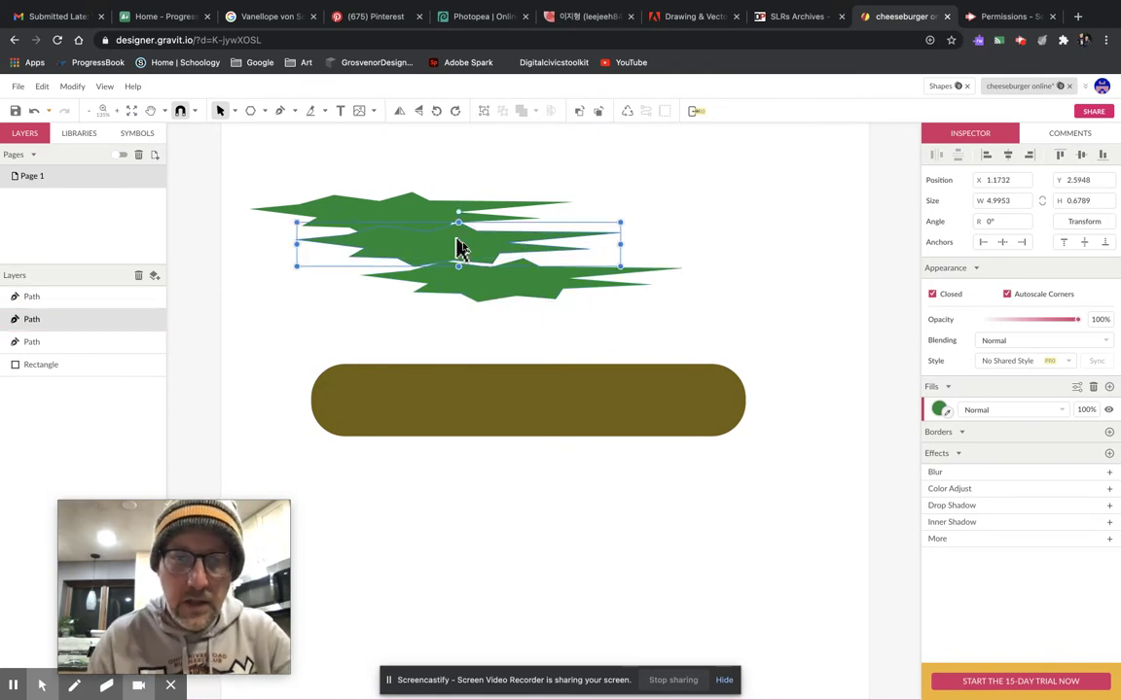
left_click(938, 409)
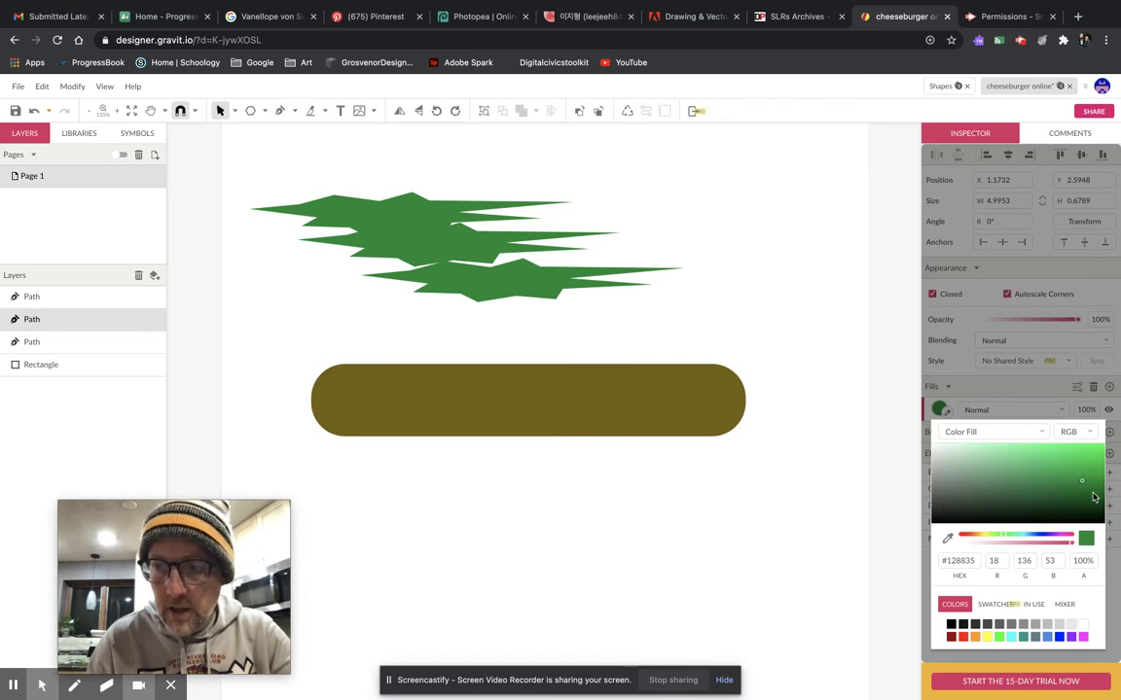
left_click_drag(1080, 484, 1068, 472)
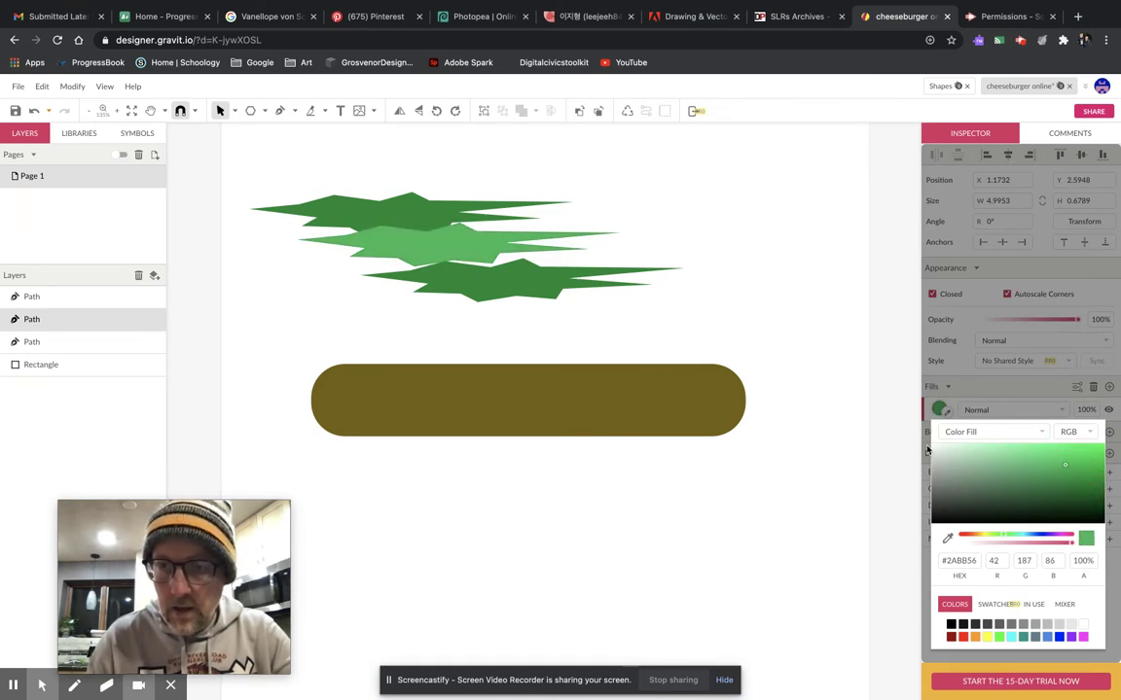
Tint the bottom lettuce leaf bright green #11E651.
left_click(515, 285)
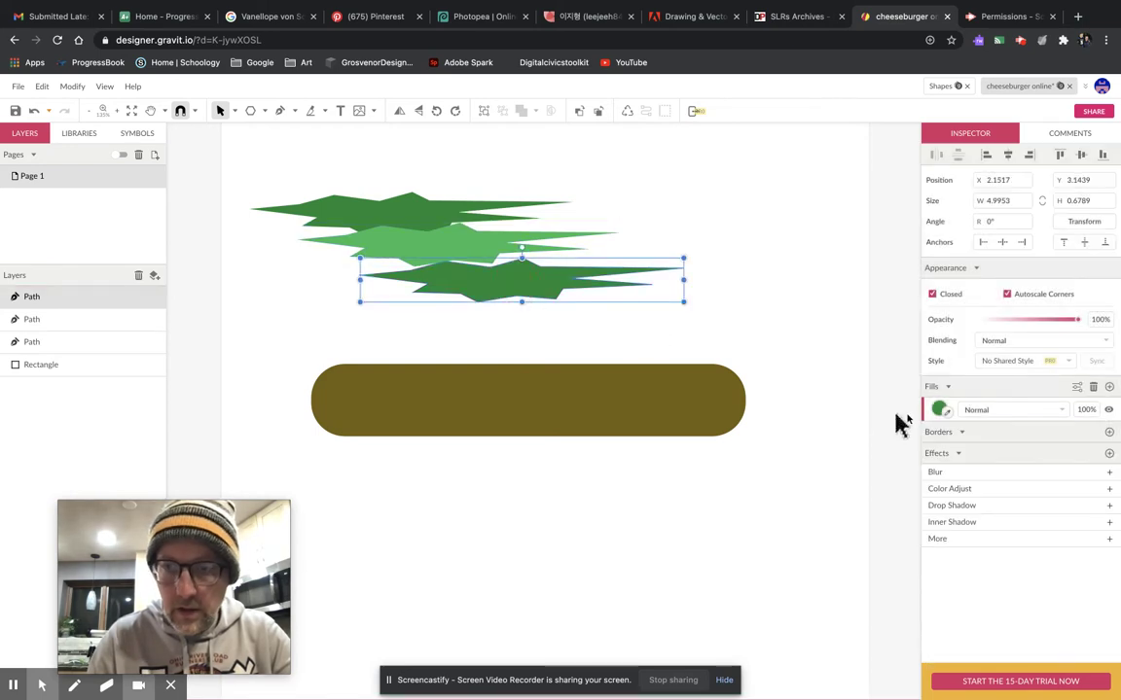
left_click(937, 409)
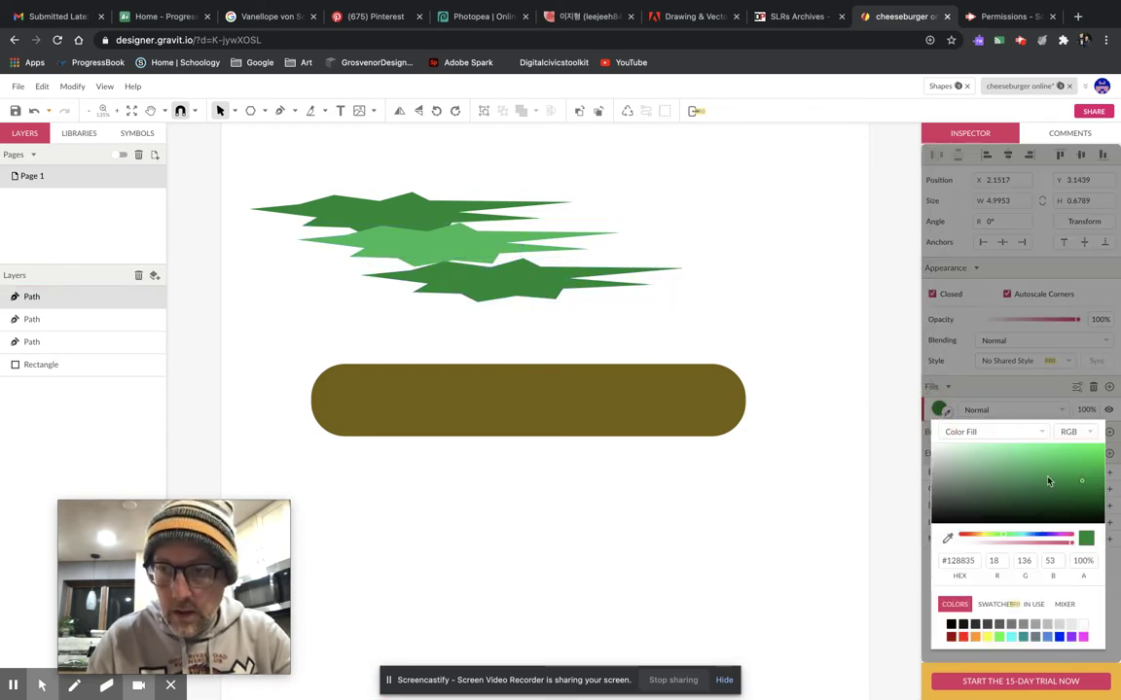
left_click_drag(1084, 485, 1092, 454)
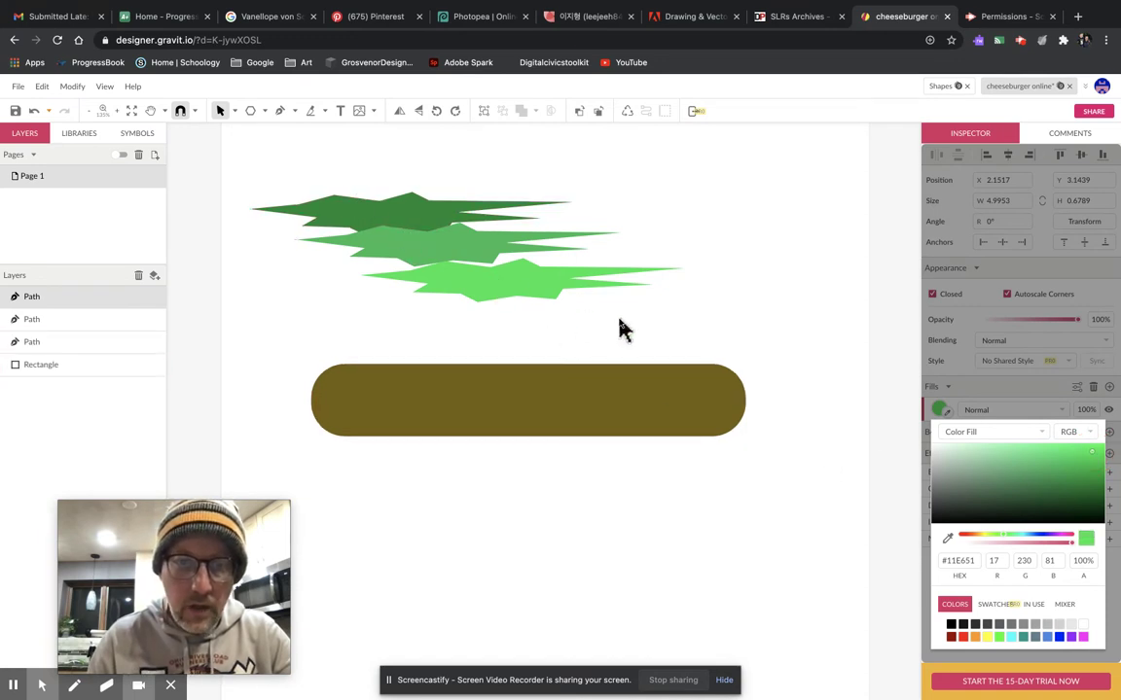
Move the three green leaves down so they sit staggered along the olive bun's top edge.
left_click(394, 204)
left_click_drag(393, 212, 410, 358)
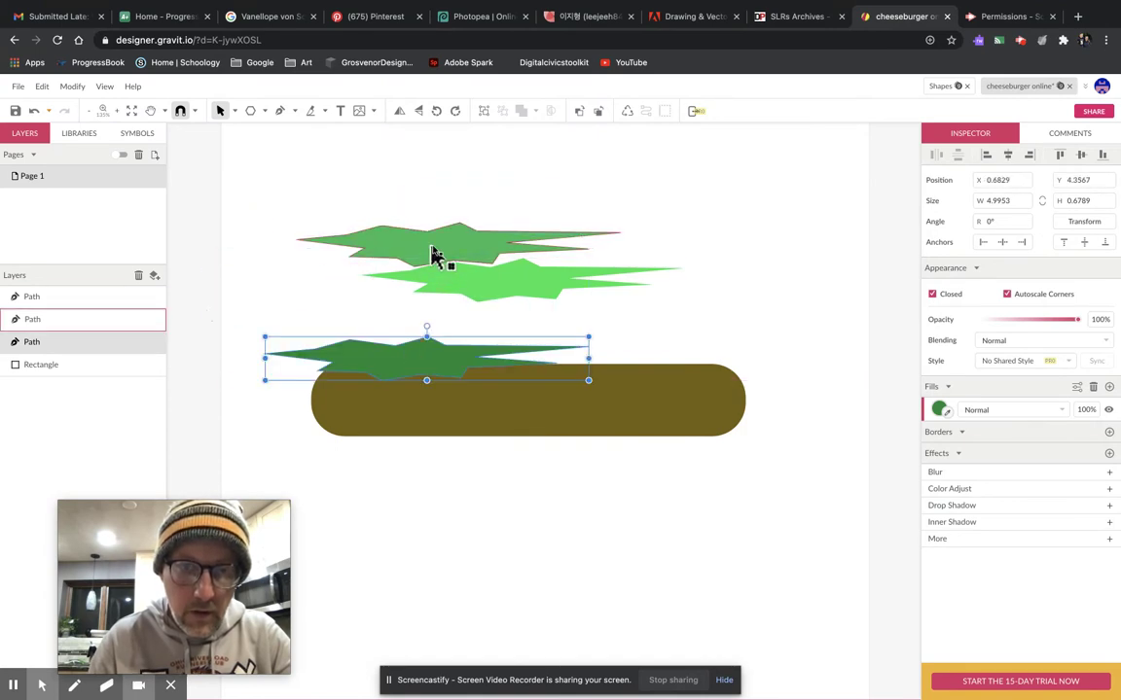
left_click_drag(443, 250, 518, 360)
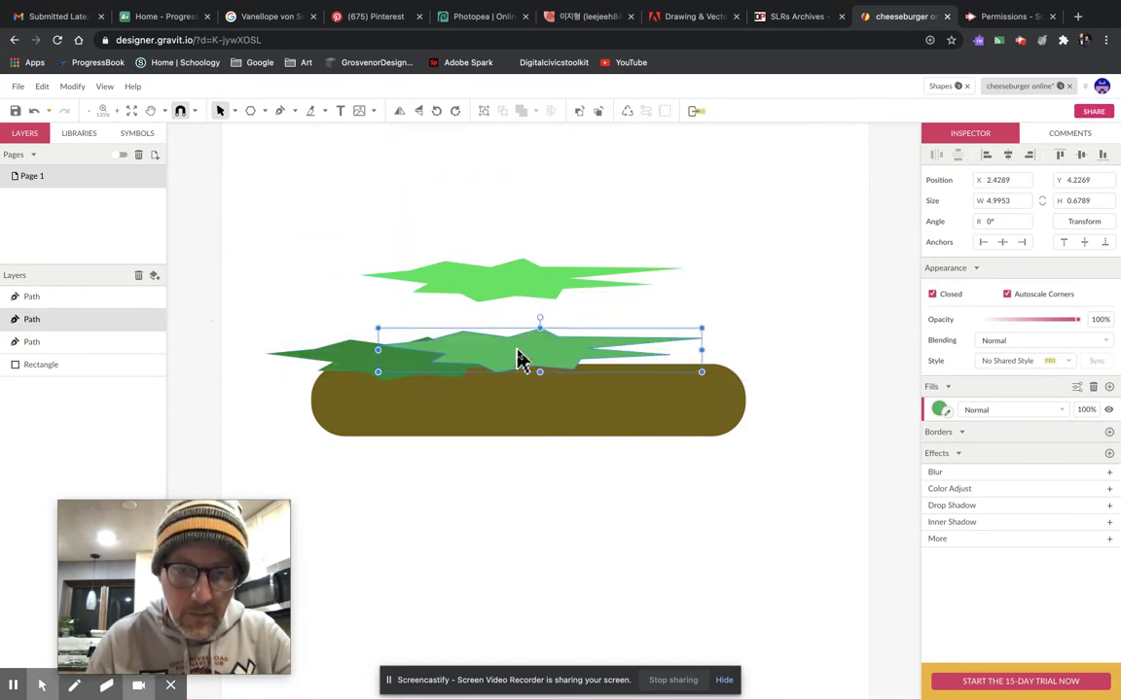
left_click_drag(513, 295, 625, 362)
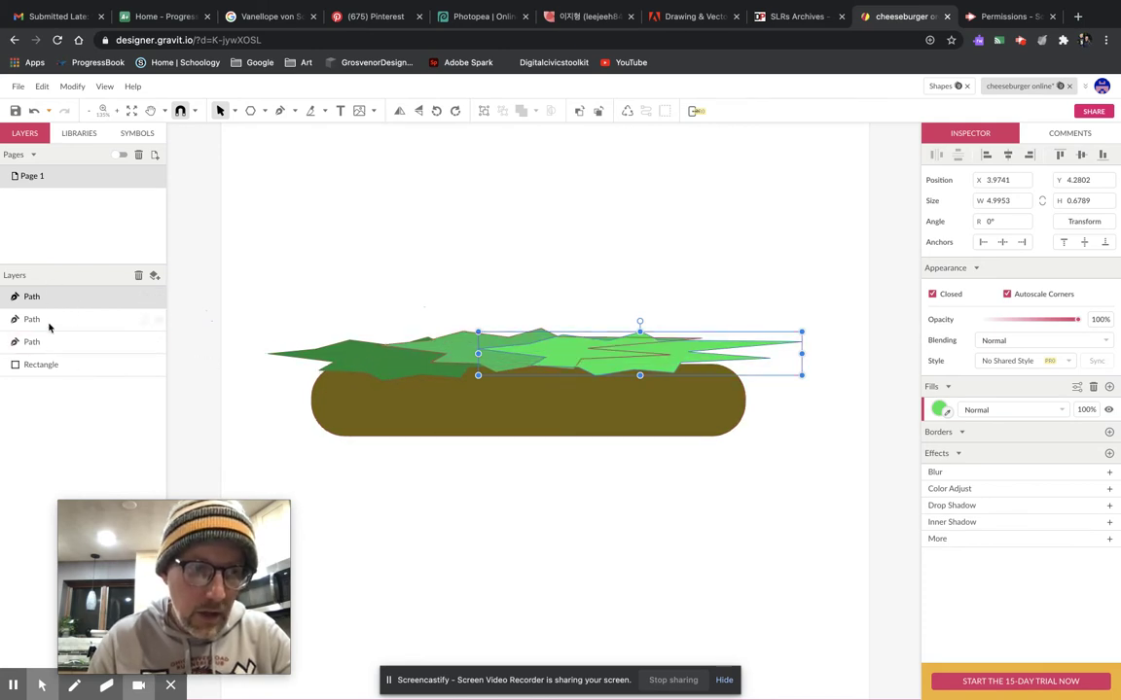
left_click(71, 365)
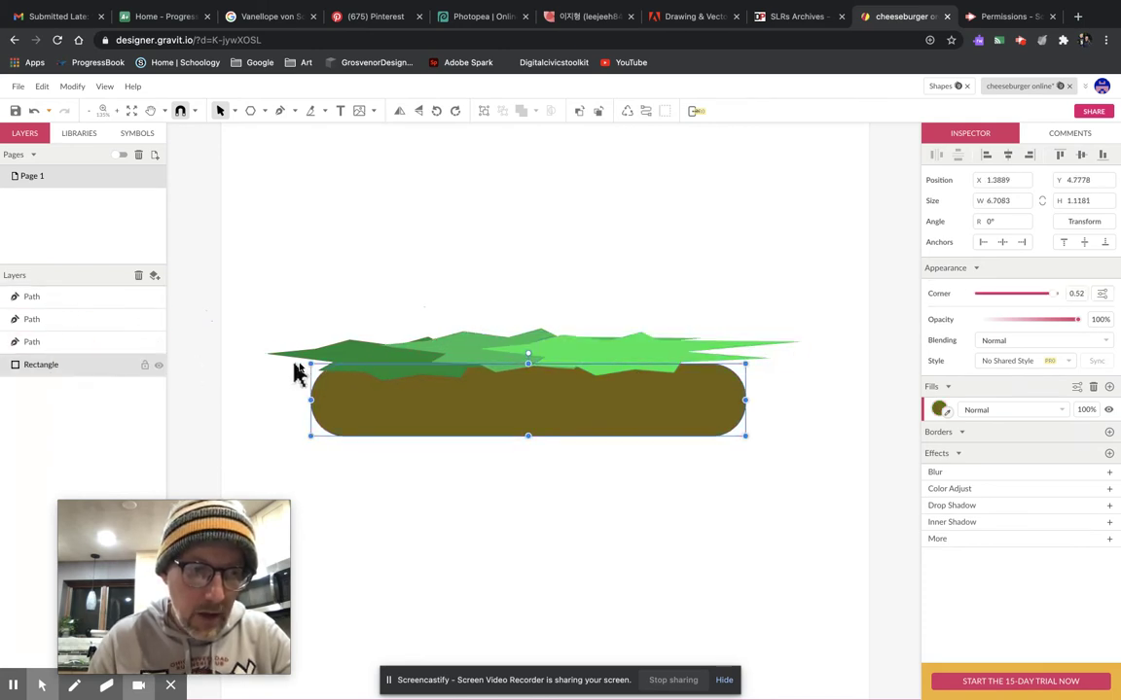
Rename the bun's Rectangle layer to 'Burger'.
double_click(42, 364)
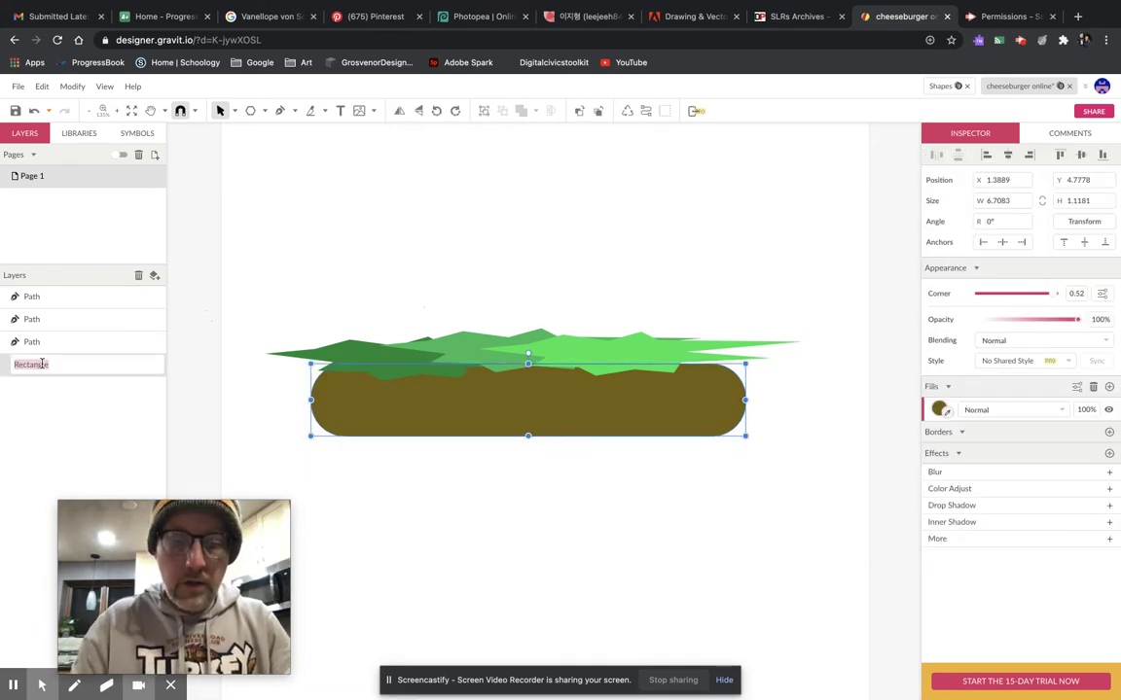
type("Burger")
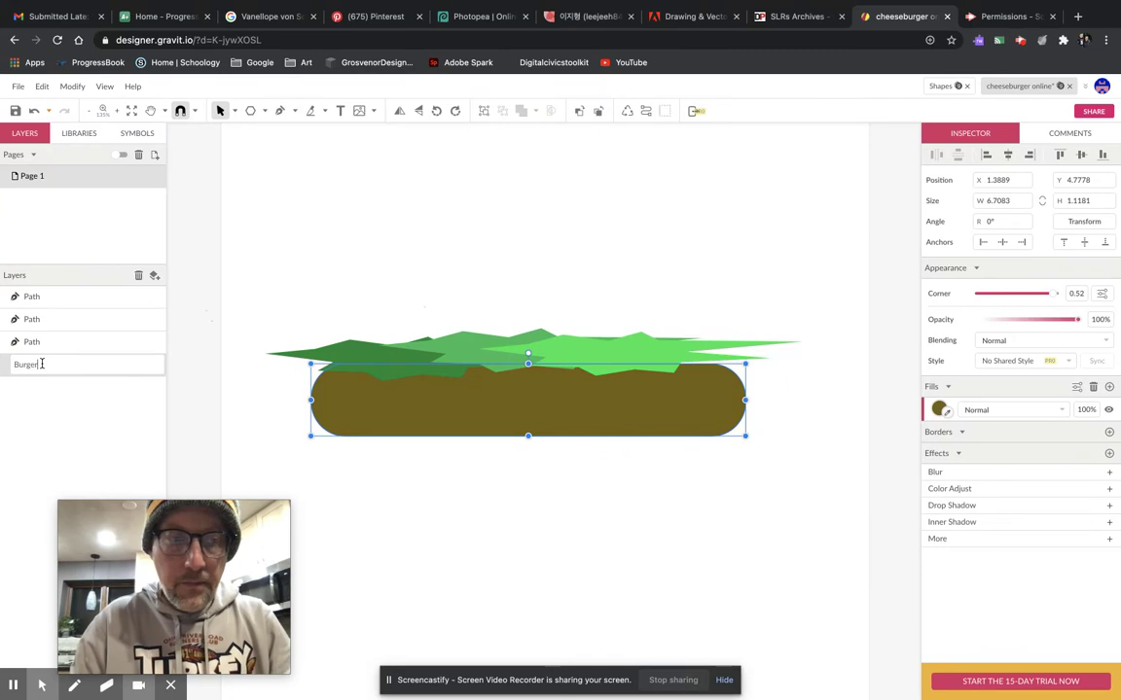
key("Return")
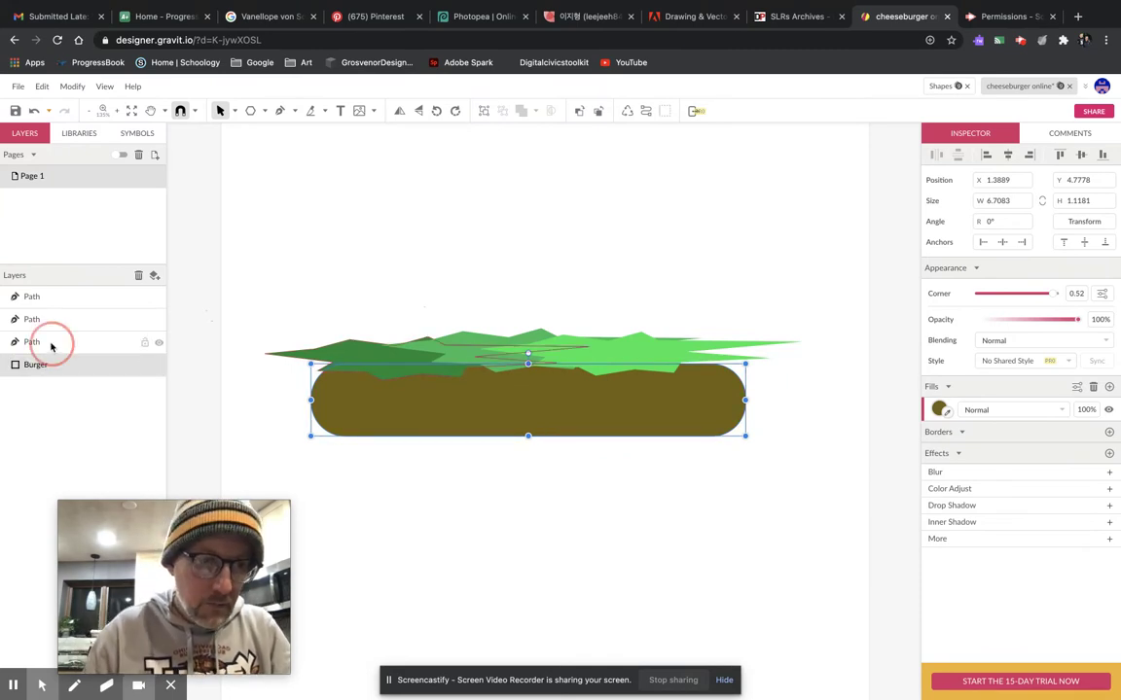
Reorder the lettuce leaf layers and check the stacking options on the top leaf.
left_click(62, 333)
left_click(70, 318)
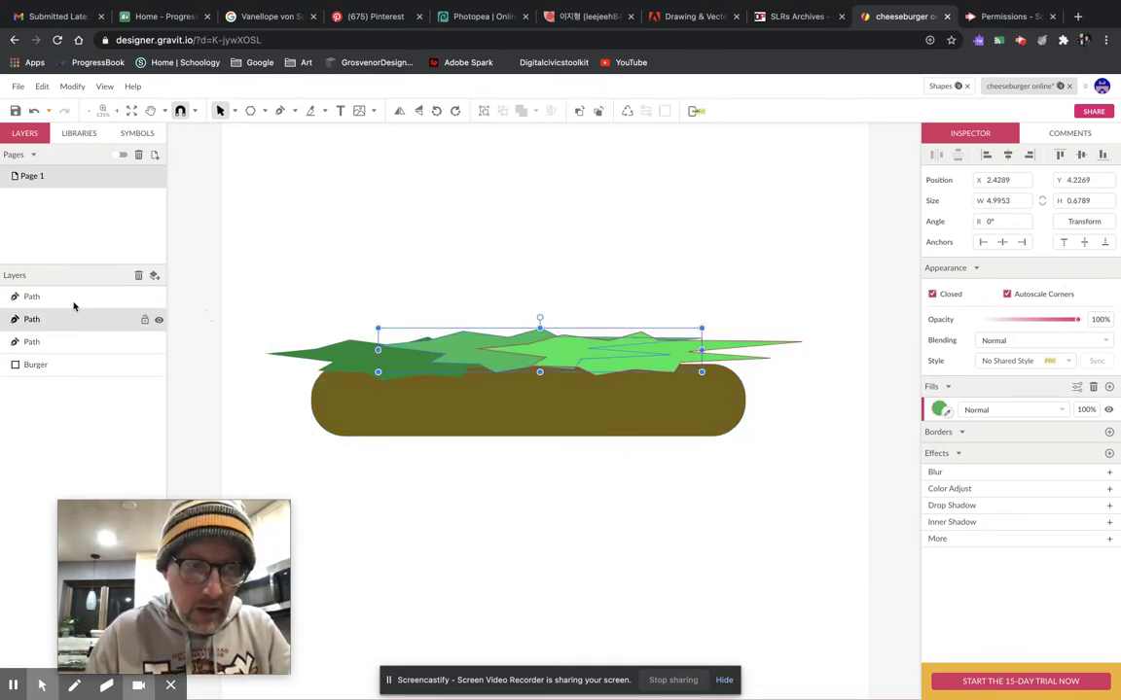
left_click(73, 299)
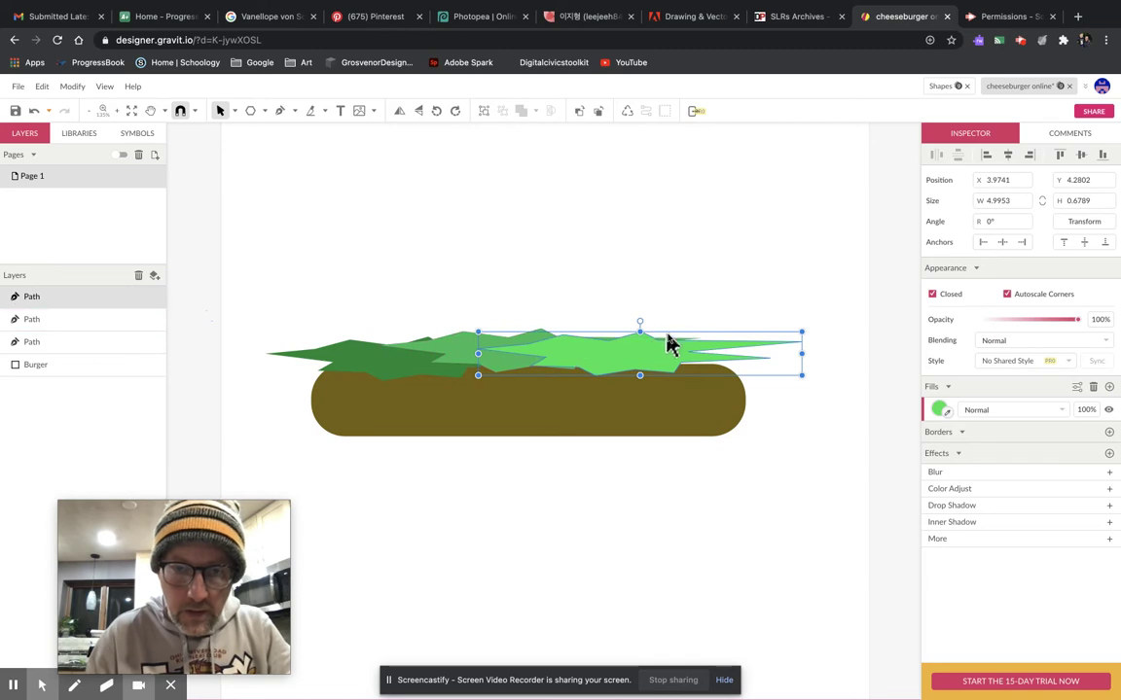
left_click(493, 373)
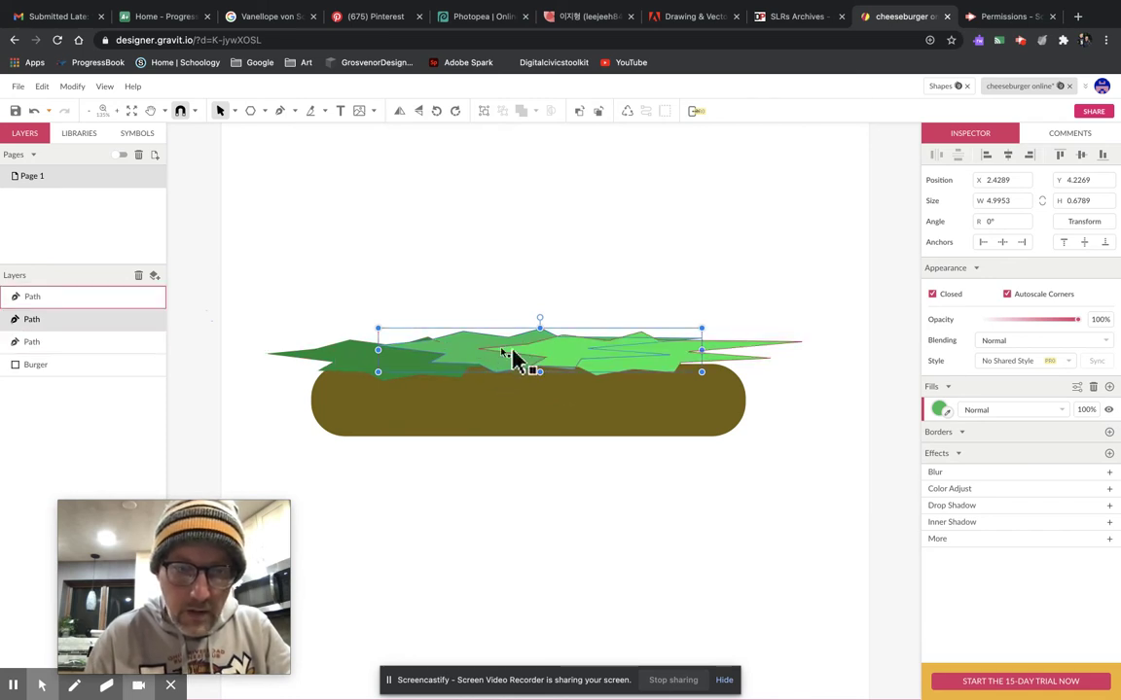
left_click_drag(70, 327, 70, 294)
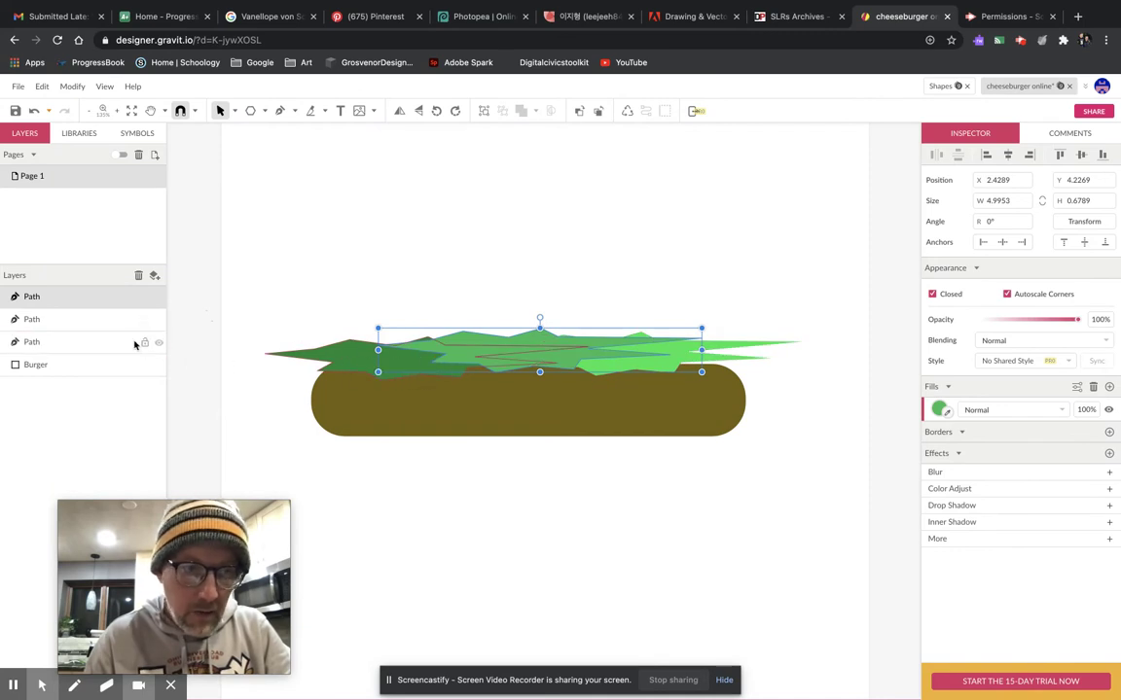
left_click(90, 300)
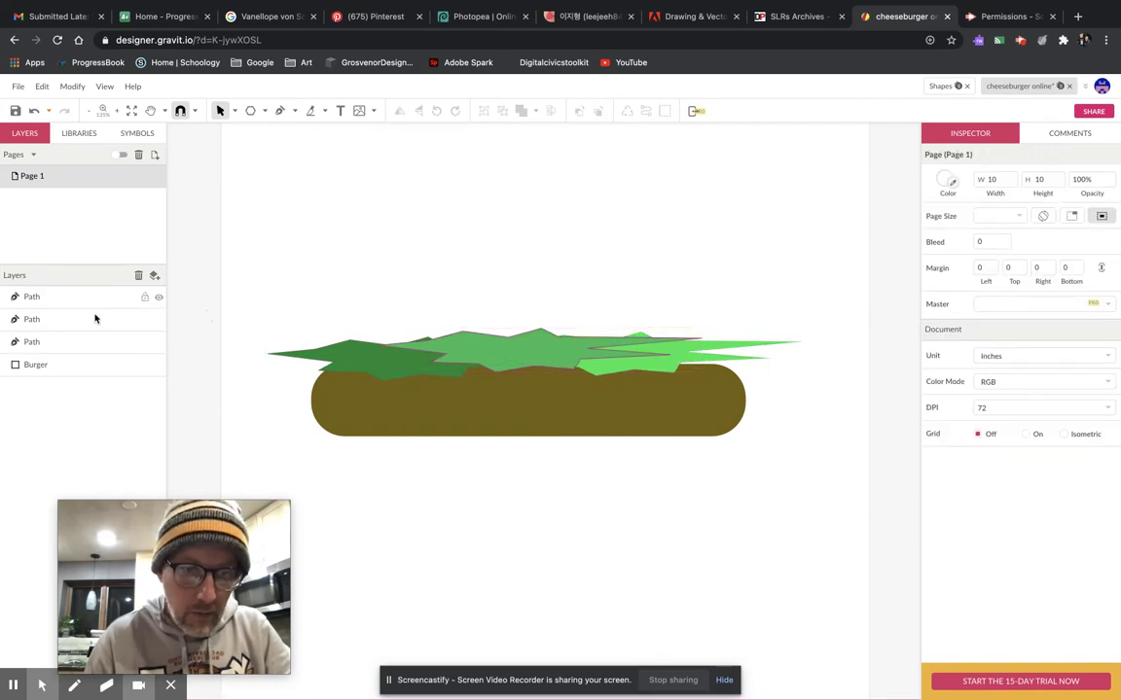
right_click(510, 356)
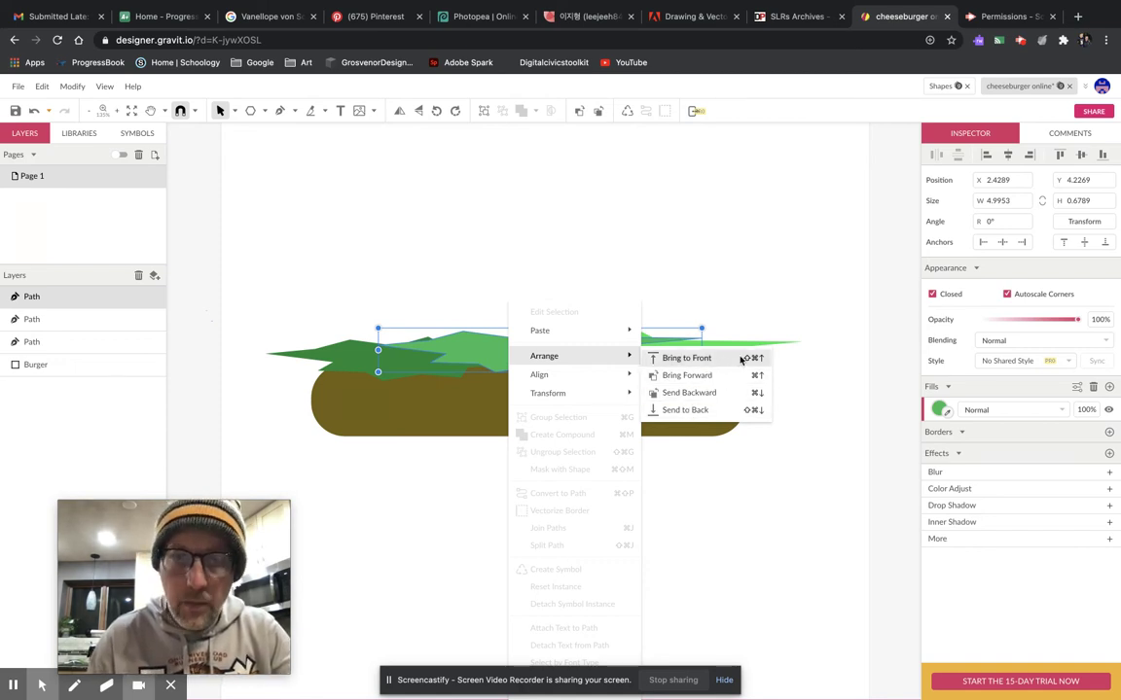
left_click(492, 358)
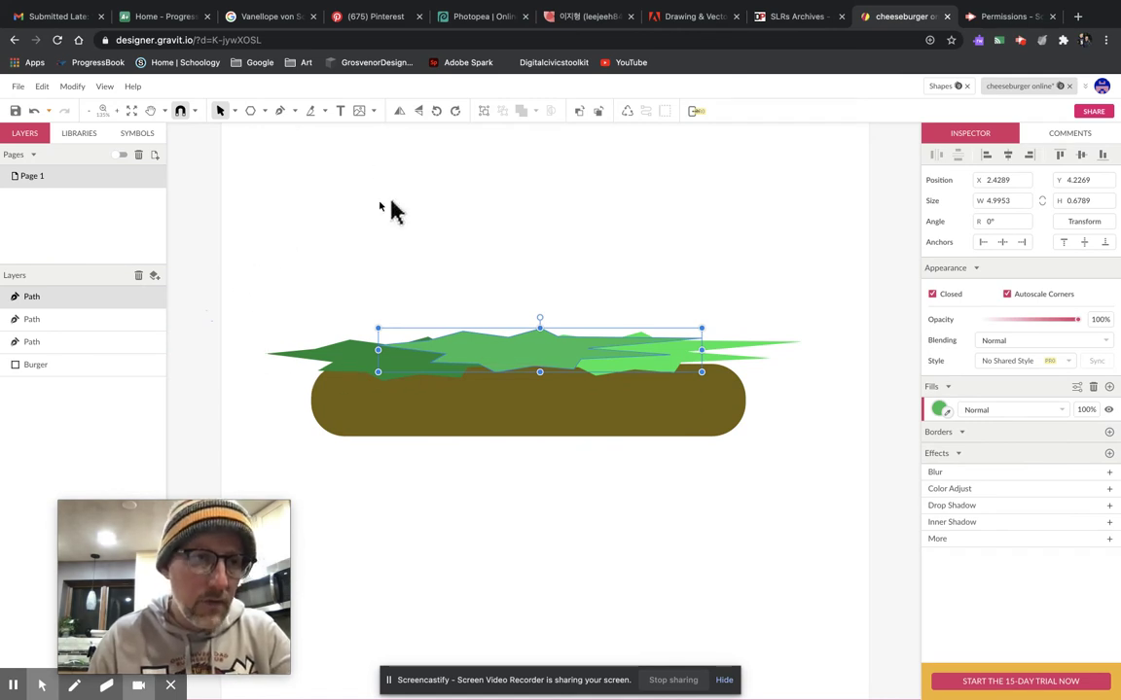
Draw a thin rectangle bar above the burger.
left_click(263, 111)
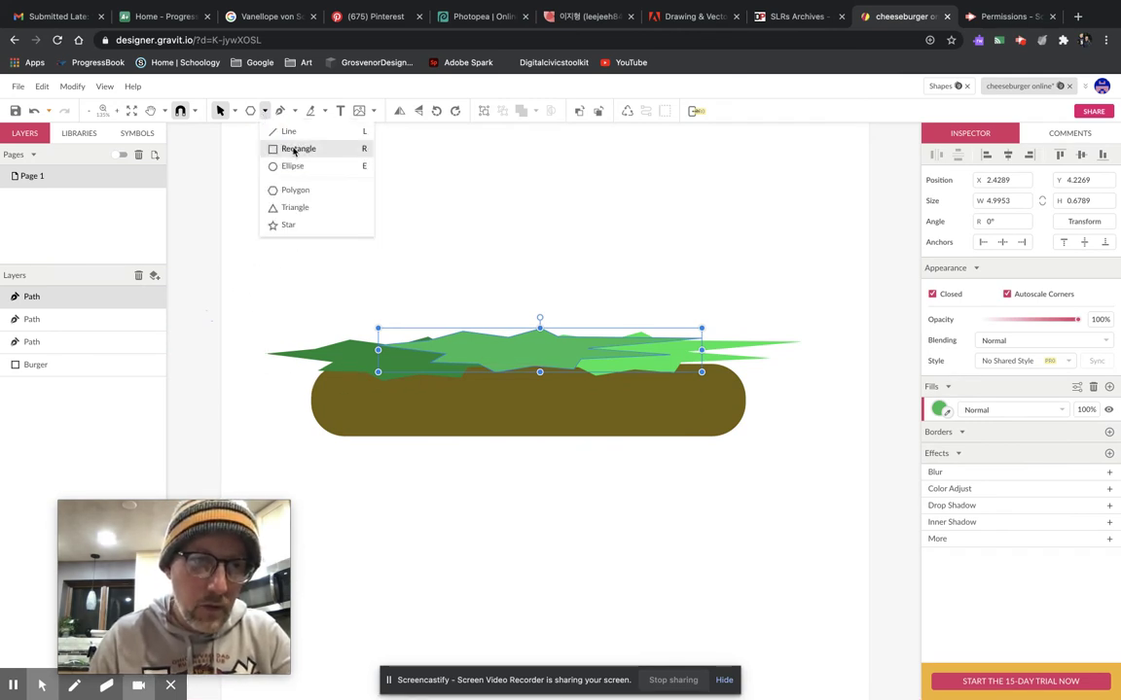
left_click(295, 149)
left_click_drag(348, 237, 582, 255)
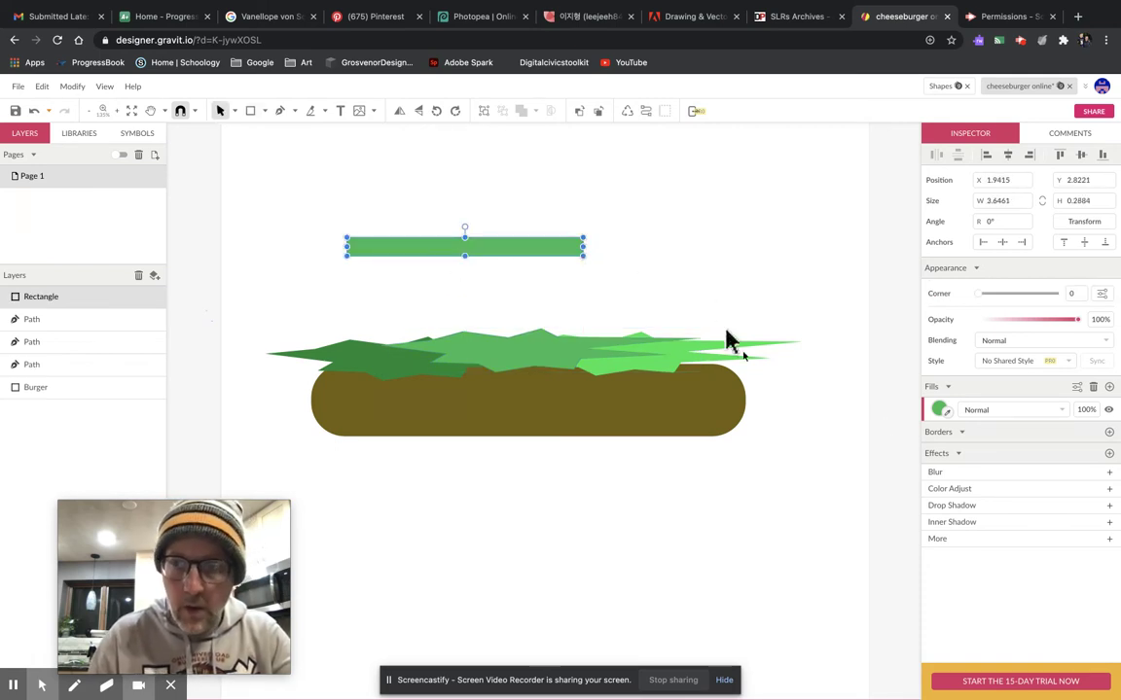
Give the bar a linear gradient fill ending in dark red #710E0E.
left_click(939, 408)
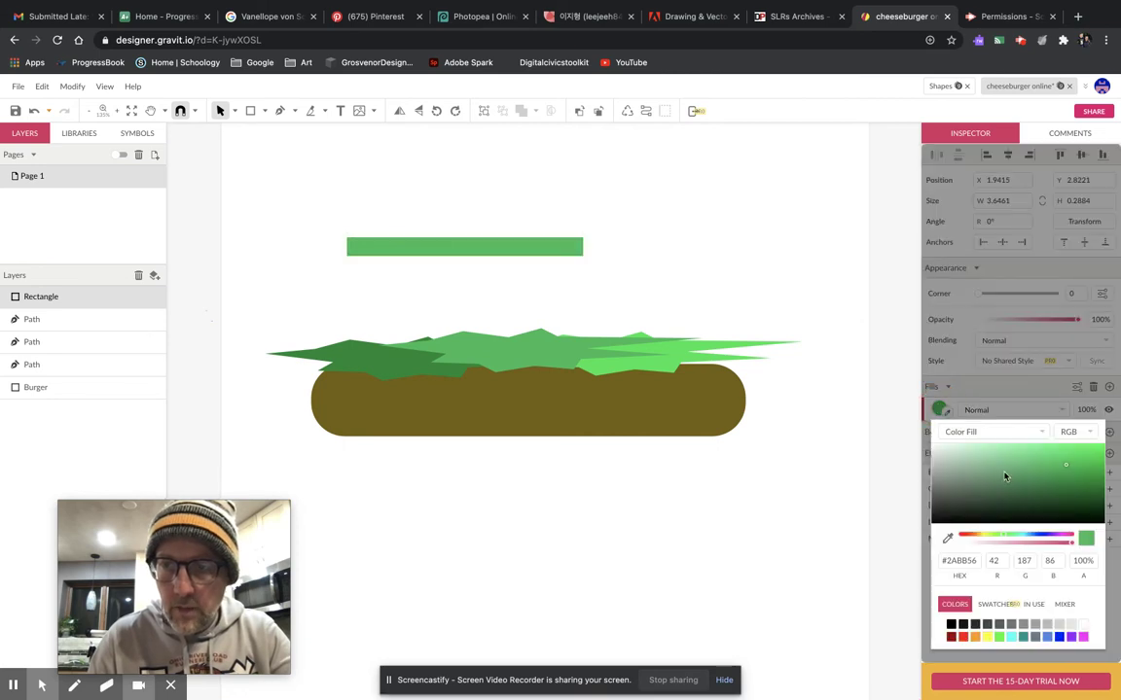
left_click(1021, 430)
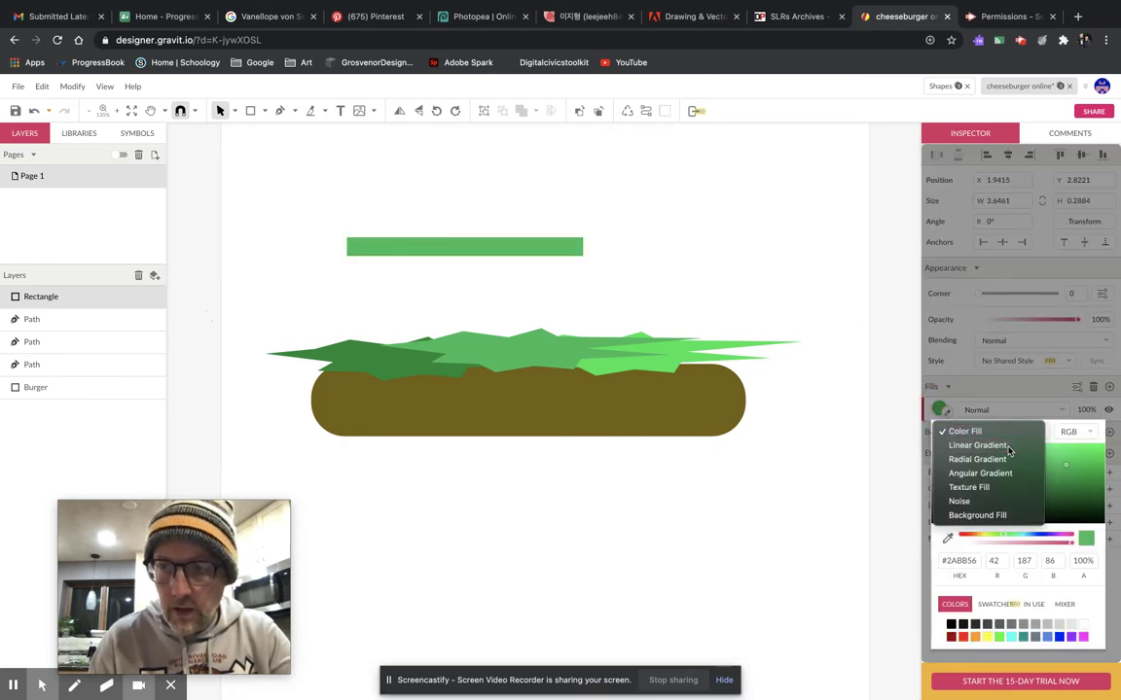
left_click(1004, 445)
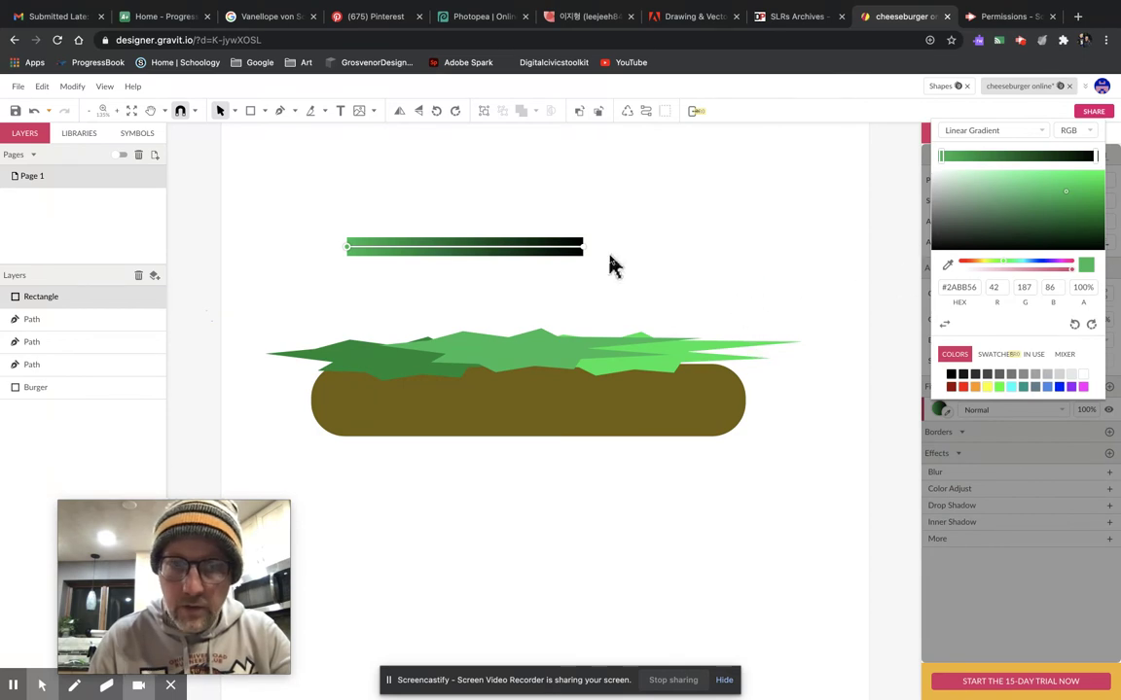
left_click(941, 157)
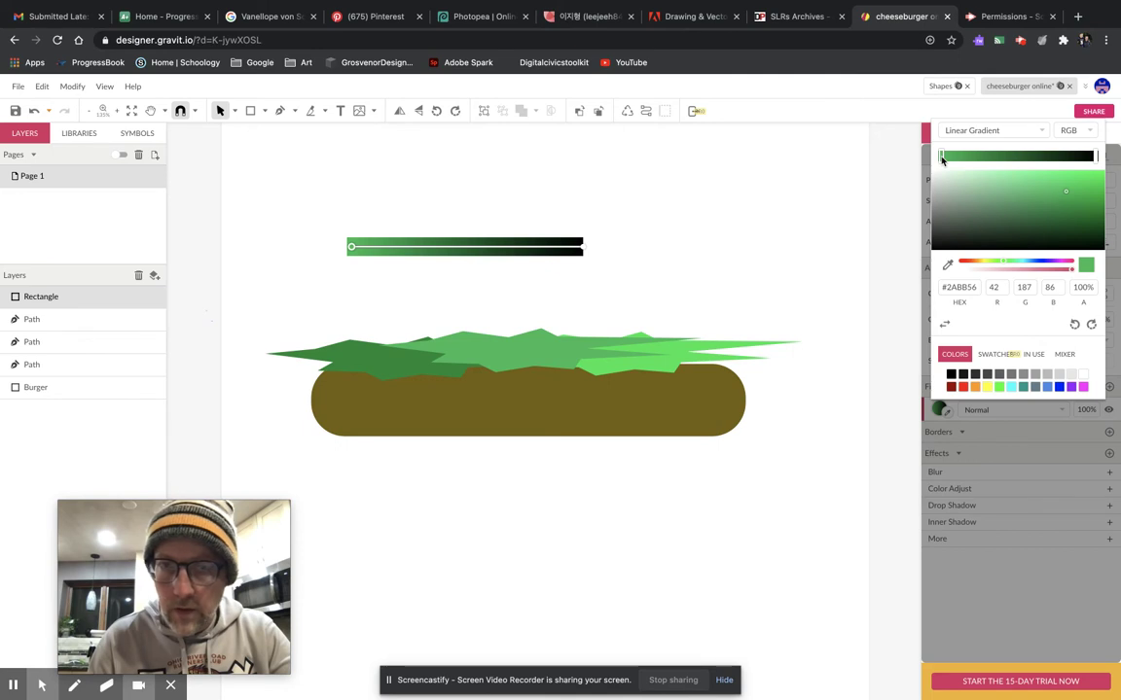
left_click(1094, 156)
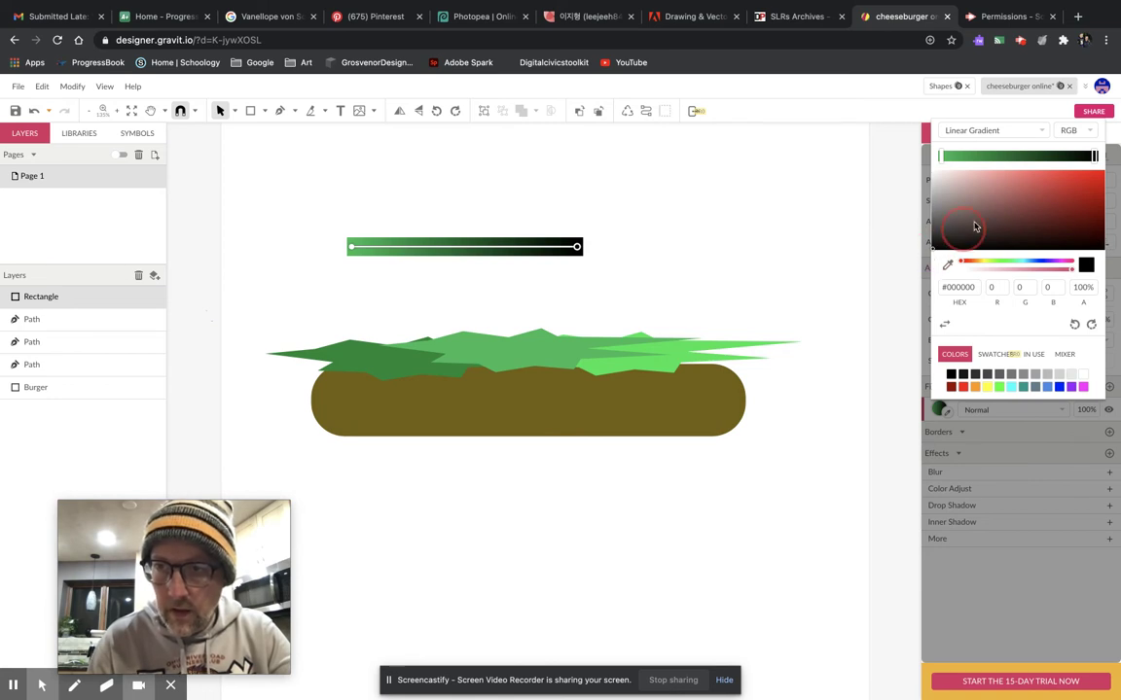
left_click_drag(933, 251, 1085, 219)
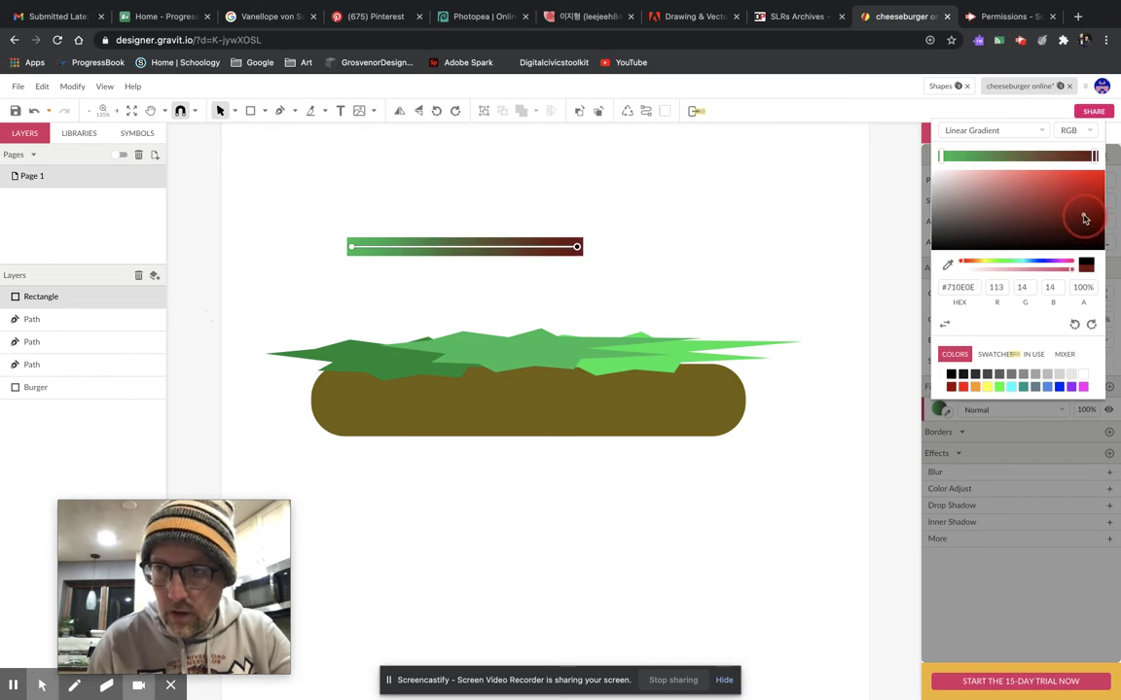
left_click(941, 160)
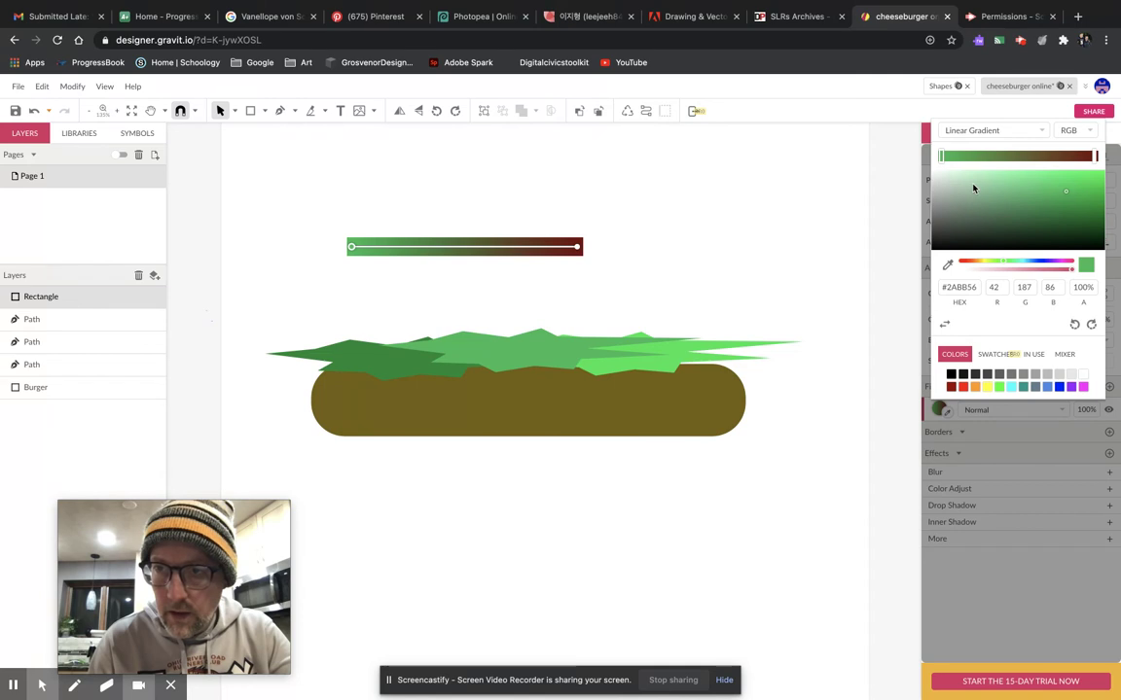
Change the gradient's start colour from green to salmon red #EE6A5C.
left_click(963, 265)
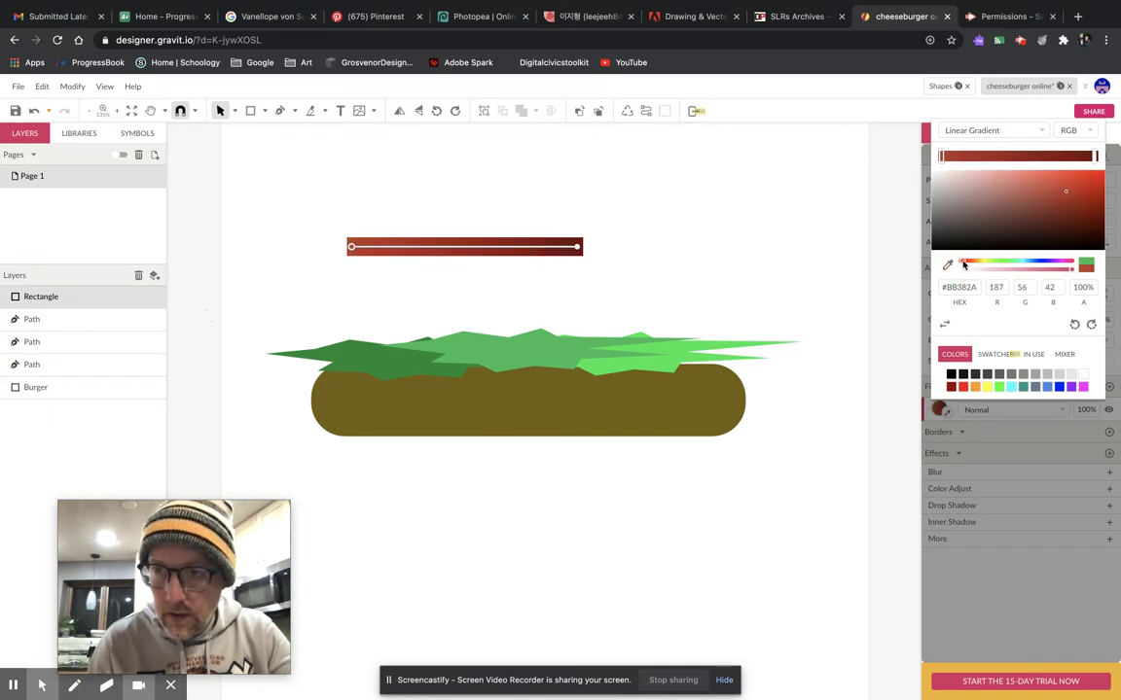
left_click(1042, 187)
left_click(1036, 175)
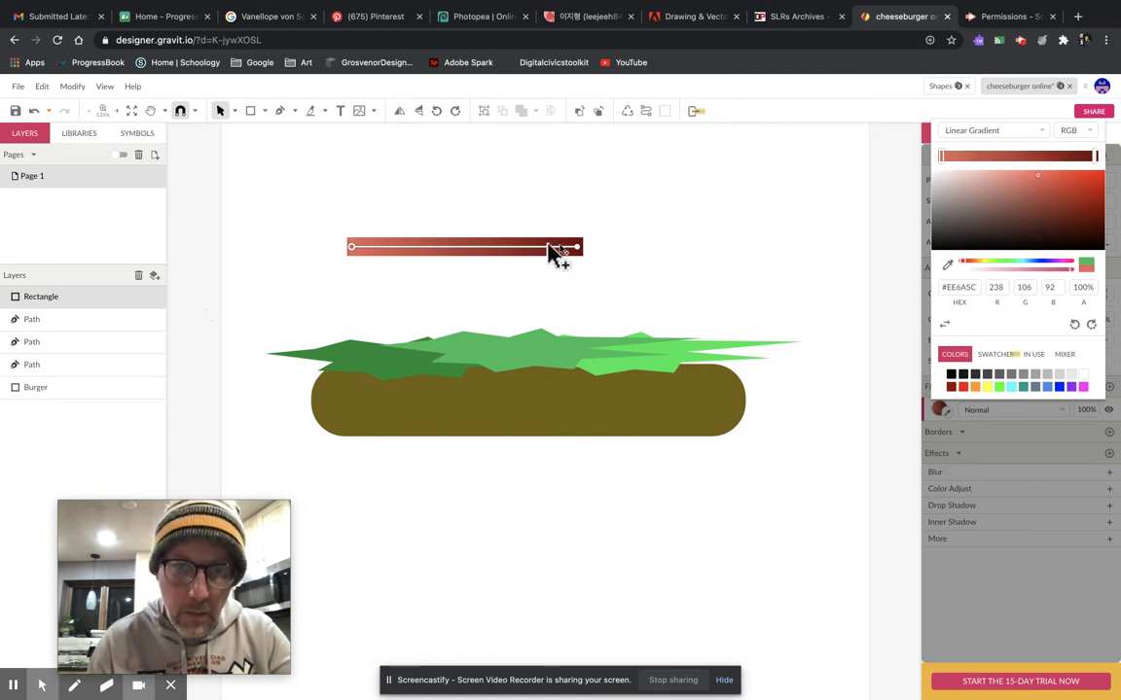
left_click(946, 158)
left_click_drag(947, 161, 976, 158)
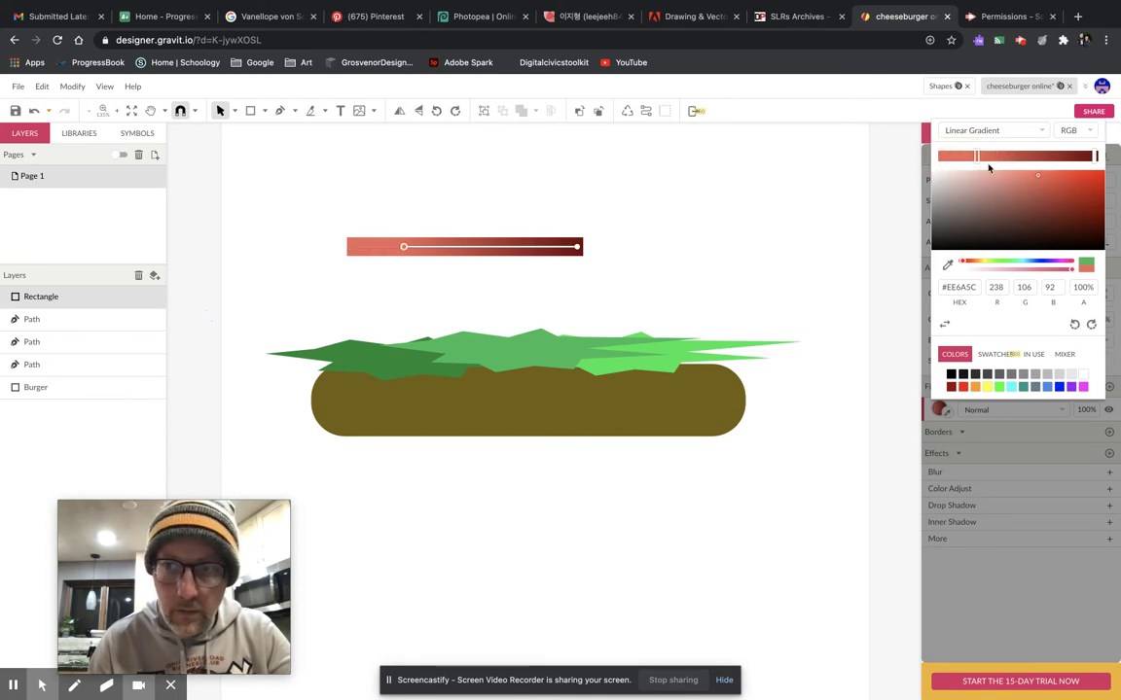
left_click_drag(977, 161, 938, 163)
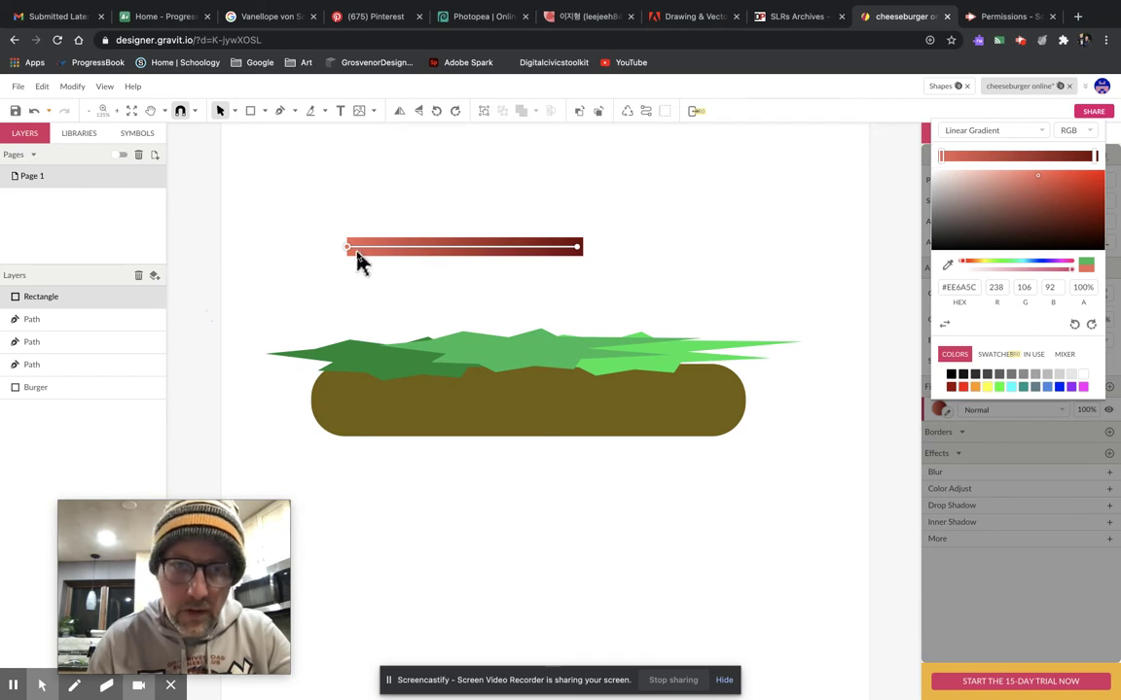
Realign the gradient to run along the bar toward the dark red #710E0E end.
left_click_drag(348, 248, 574, 181)
left_click_drag(576, 255, 552, 231)
left_click(551, 279)
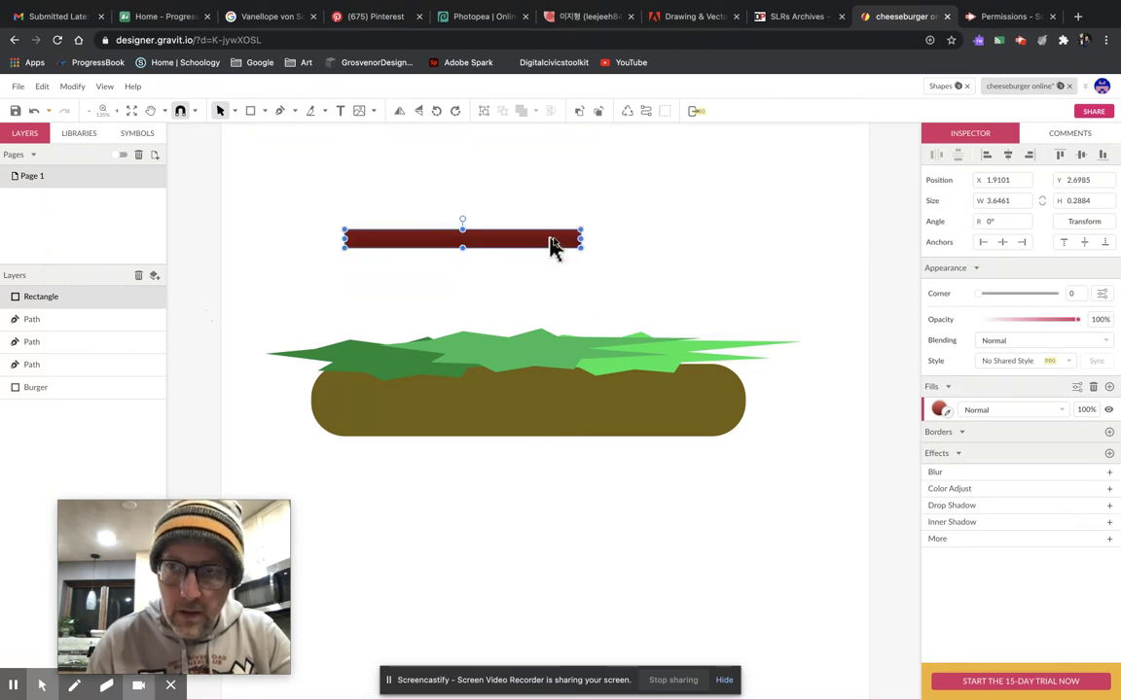
left_click(938, 408)
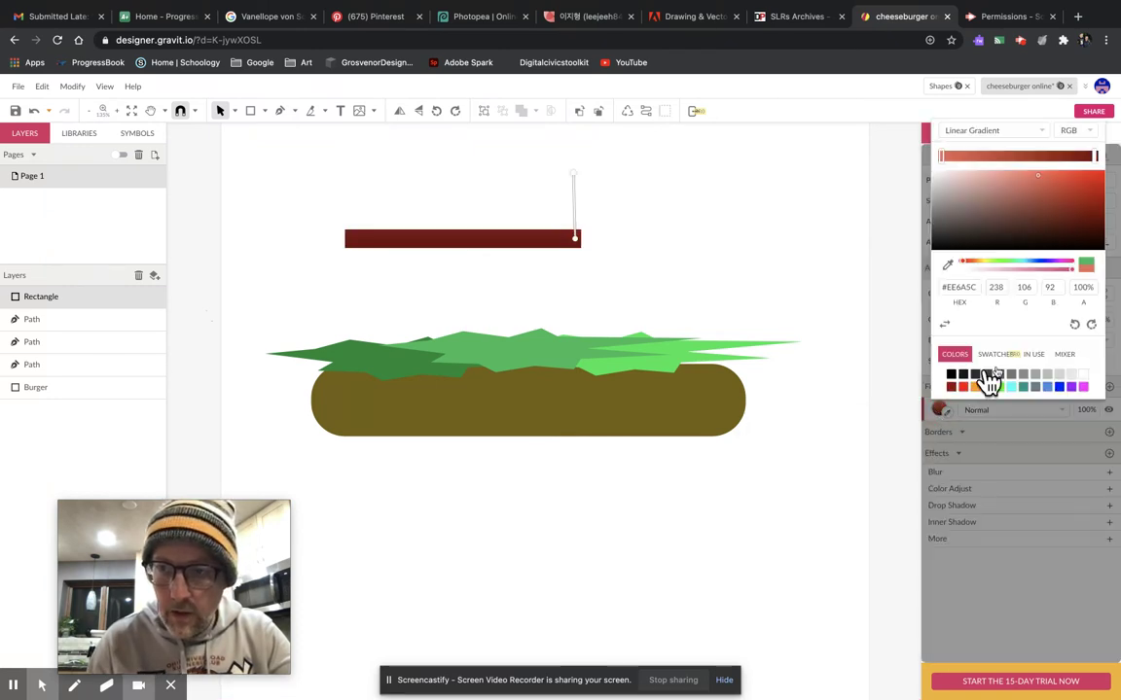
left_click_drag(574, 174, 352, 240)
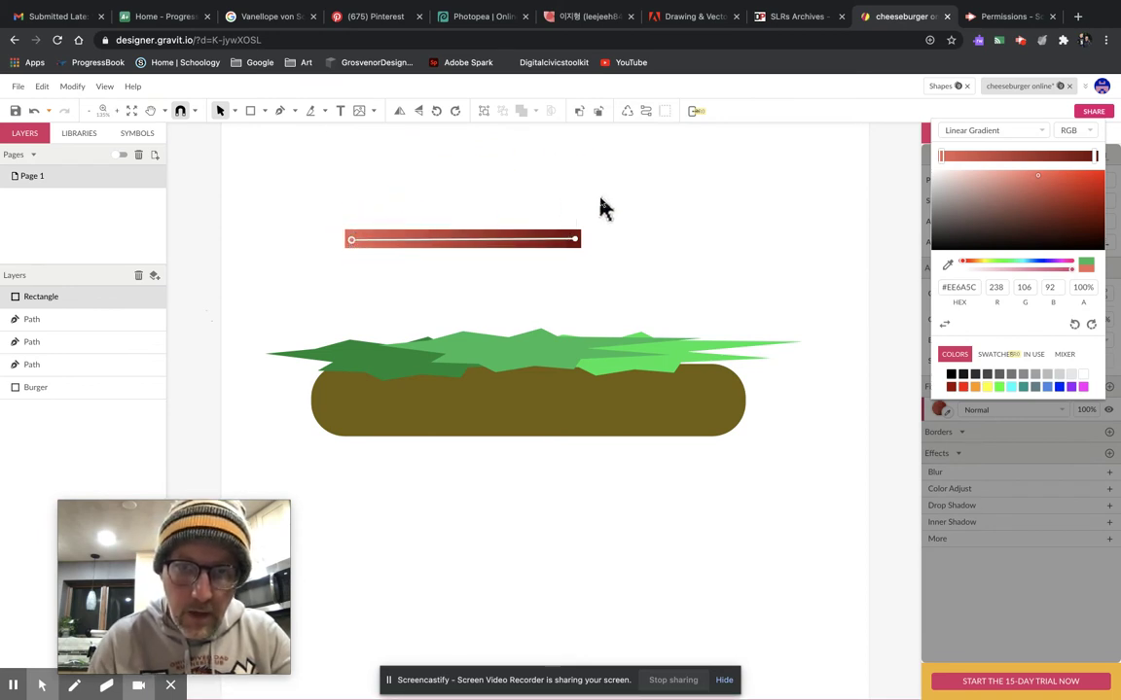
left_click(575, 241)
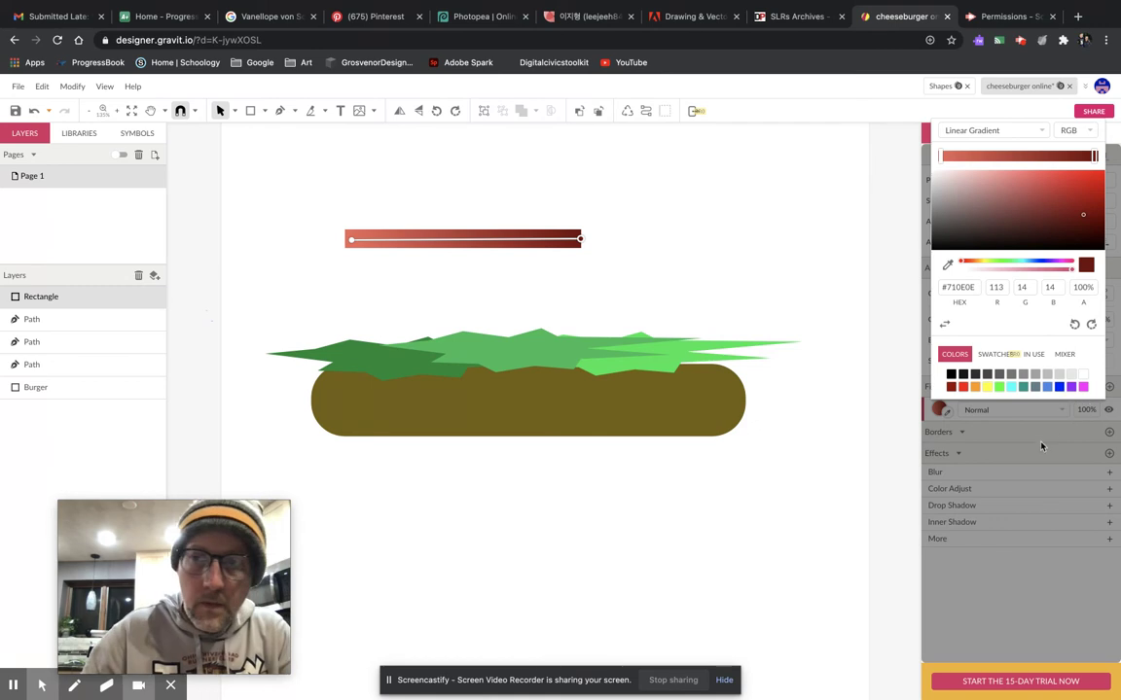
left_click(754, 102)
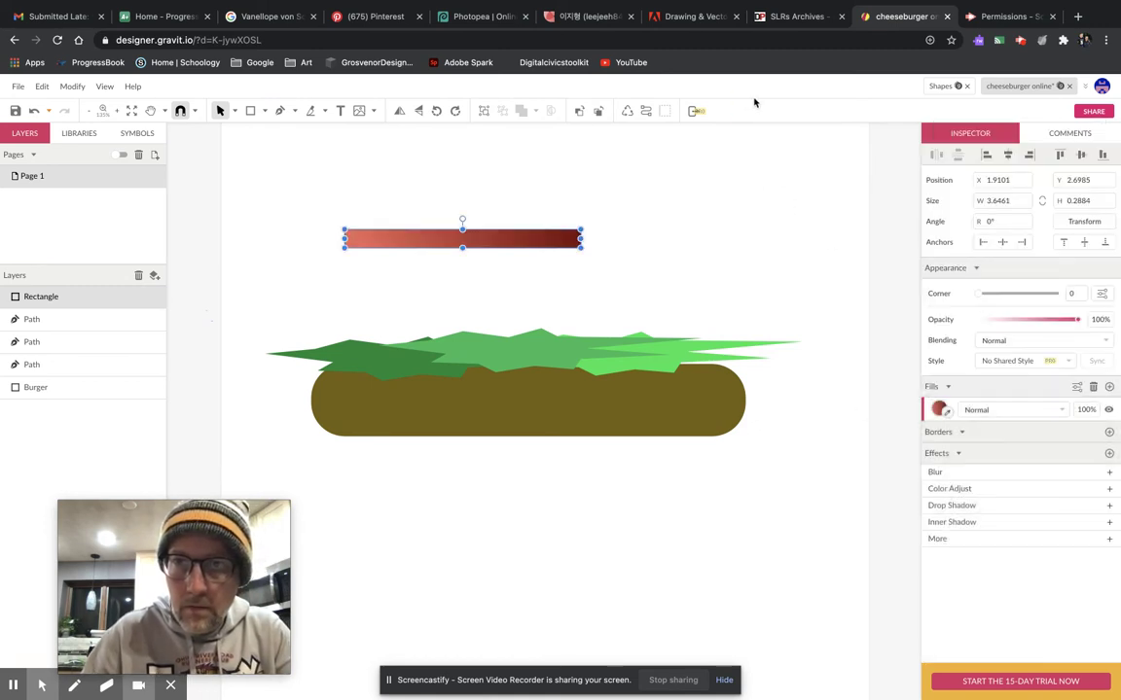
Move the bar down-left, make it slightly taller, and convert it to a path.
left_click_drag(510, 248, 491, 287)
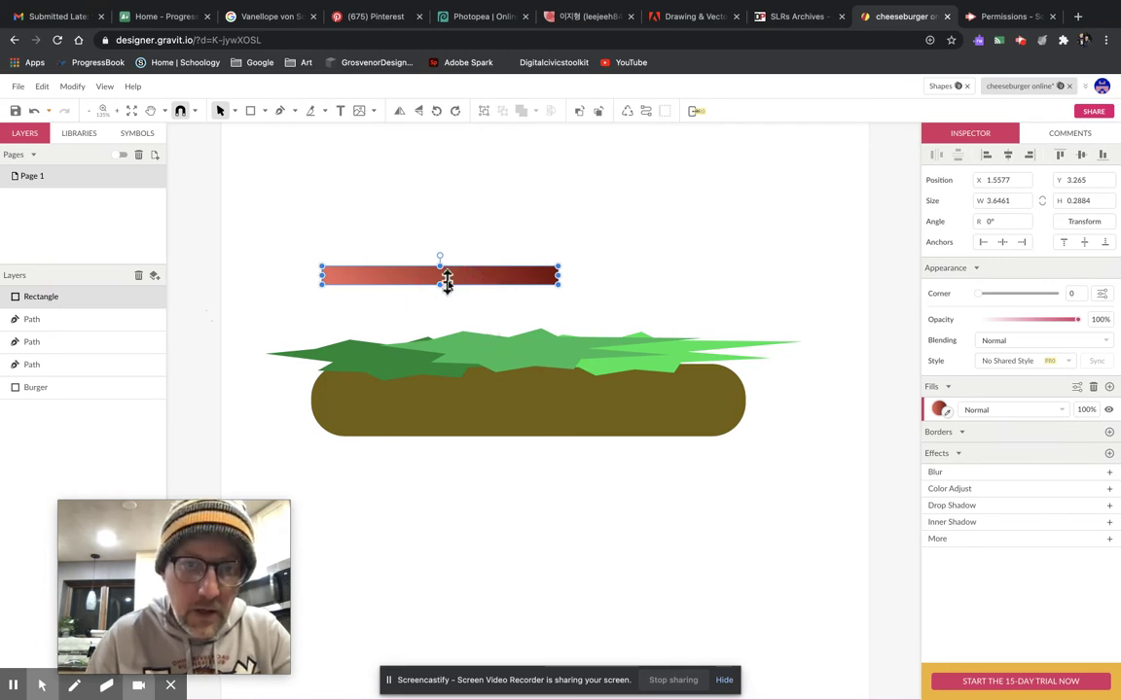
left_click_drag(441, 270, 438, 262)
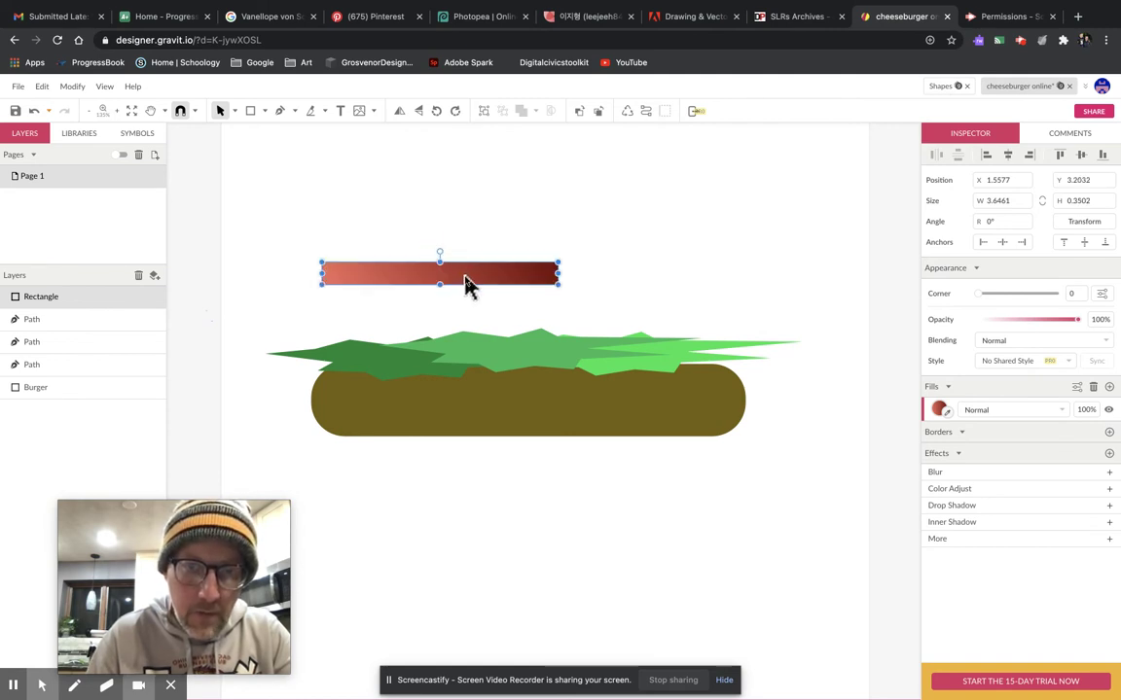
right_click(474, 282)
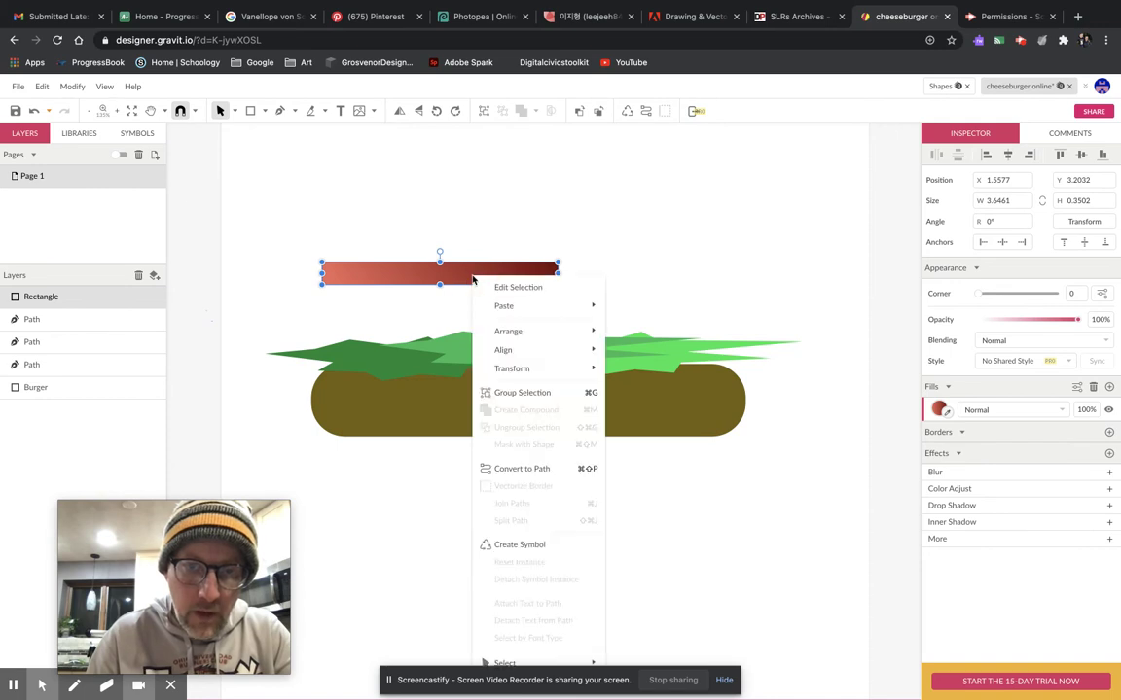
left_click(519, 469)
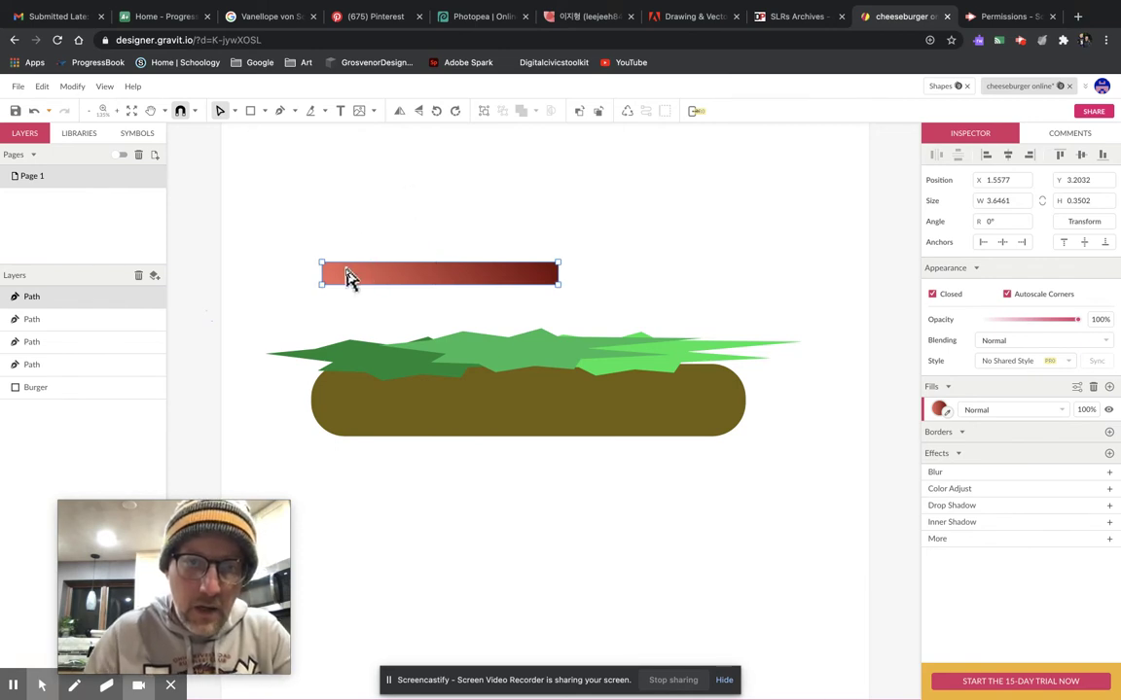
Bend the bar's top and bottom edges upward into a curved slice.
left_click_drag(325, 268, 272, 212)
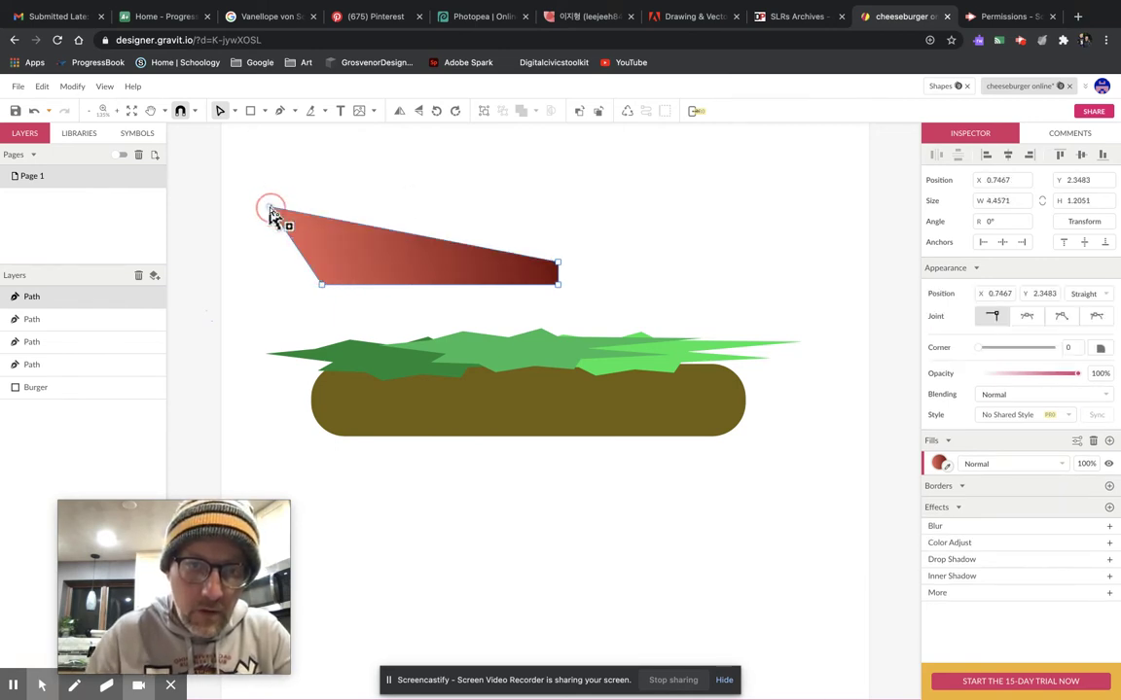
key("ctrl+z")
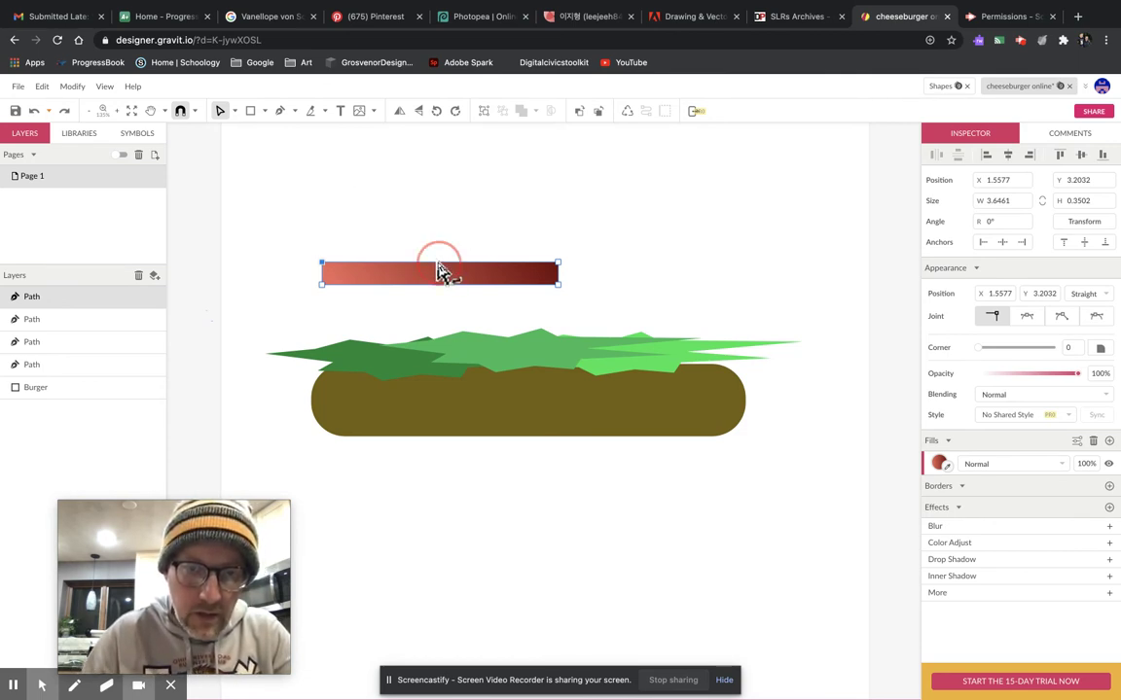
left_click_drag(438, 263, 439, 255)
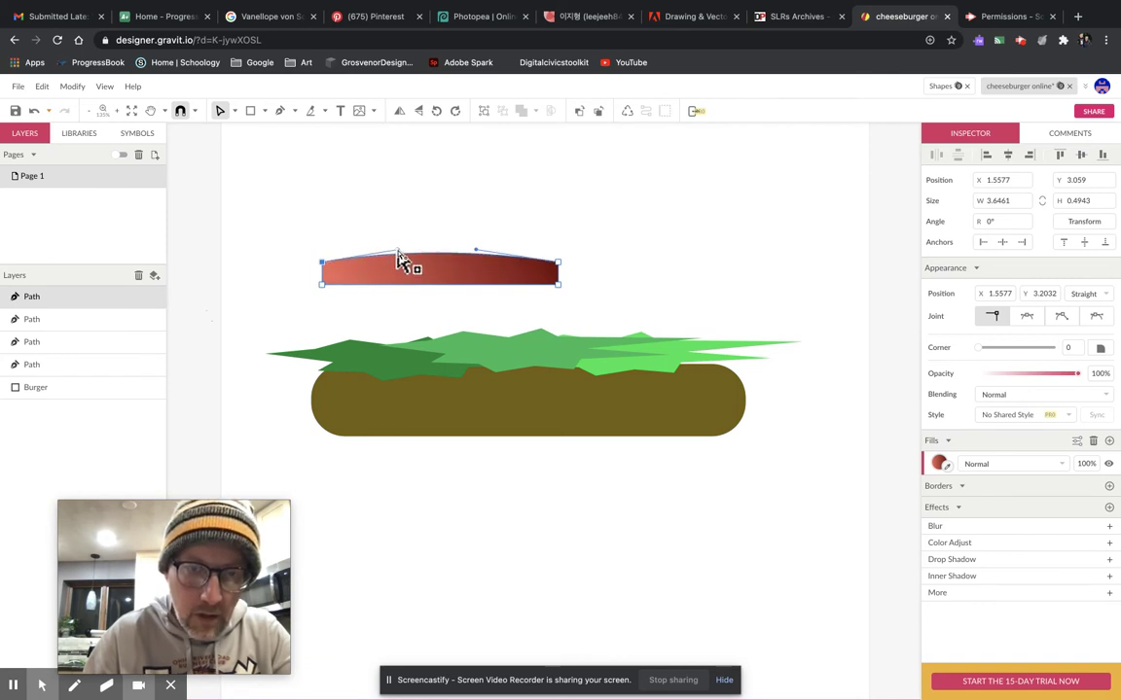
mouse_move(397, 251)
left_mouse_down()
mouse_move(393, 231)
mouse_move(317, 235)
mouse_move(434, 227)
mouse_move(411, 244)
left_mouse_up()
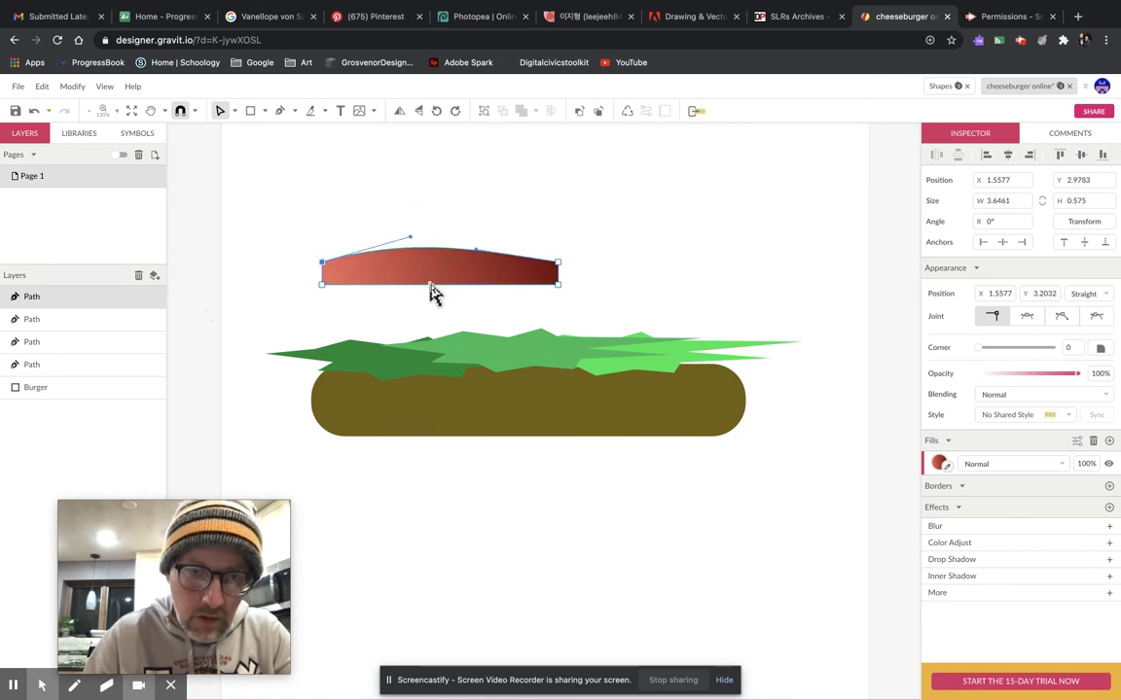
left_click_drag(432, 288, 432, 273)
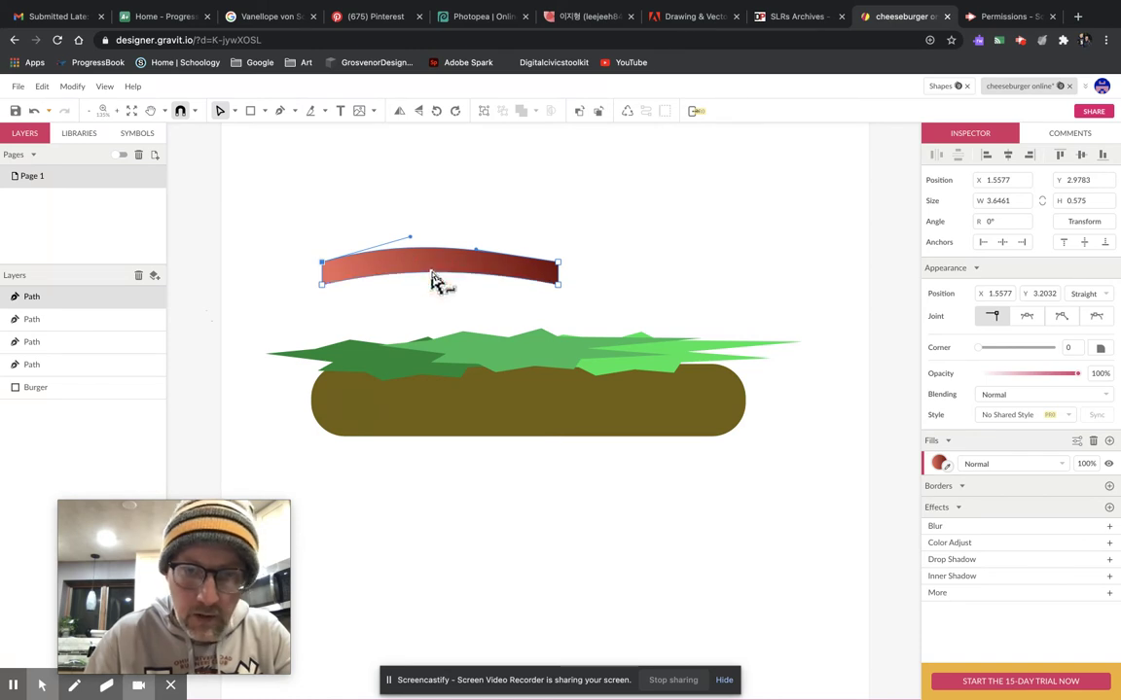
left_click(463, 270)
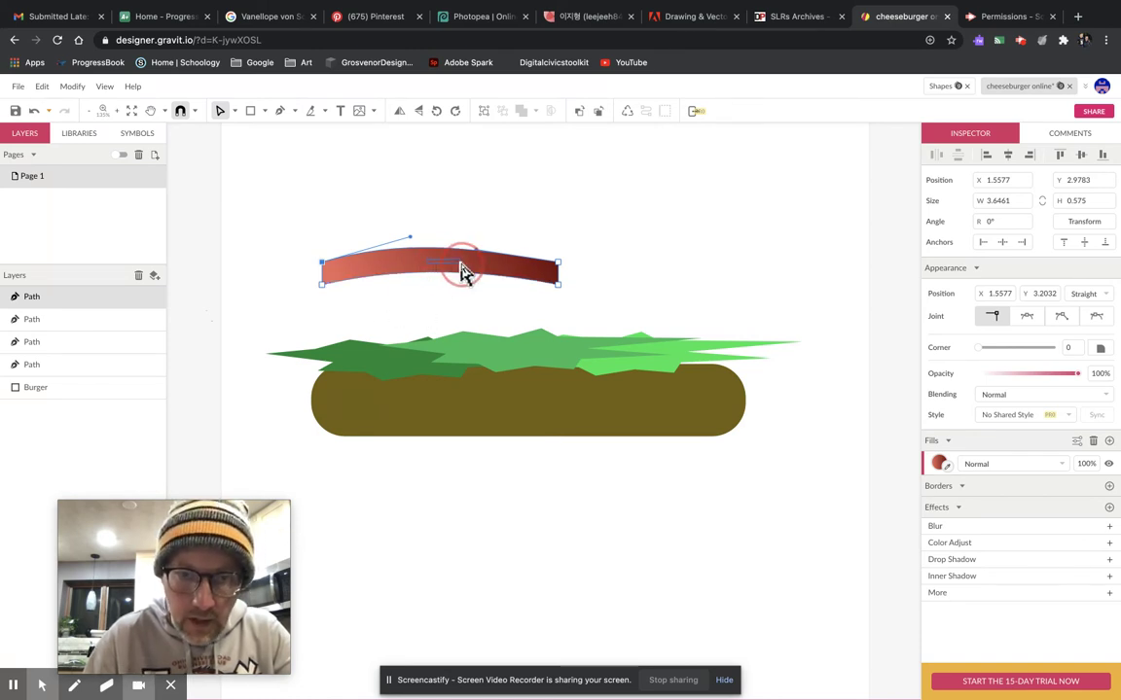
Set the curved slice on the lettuce, tilted to −173.4°.
left_click(383, 276)
left_click_drag(402, 265, 445, 416)
left_click_drag(467, 341, 467, 334)
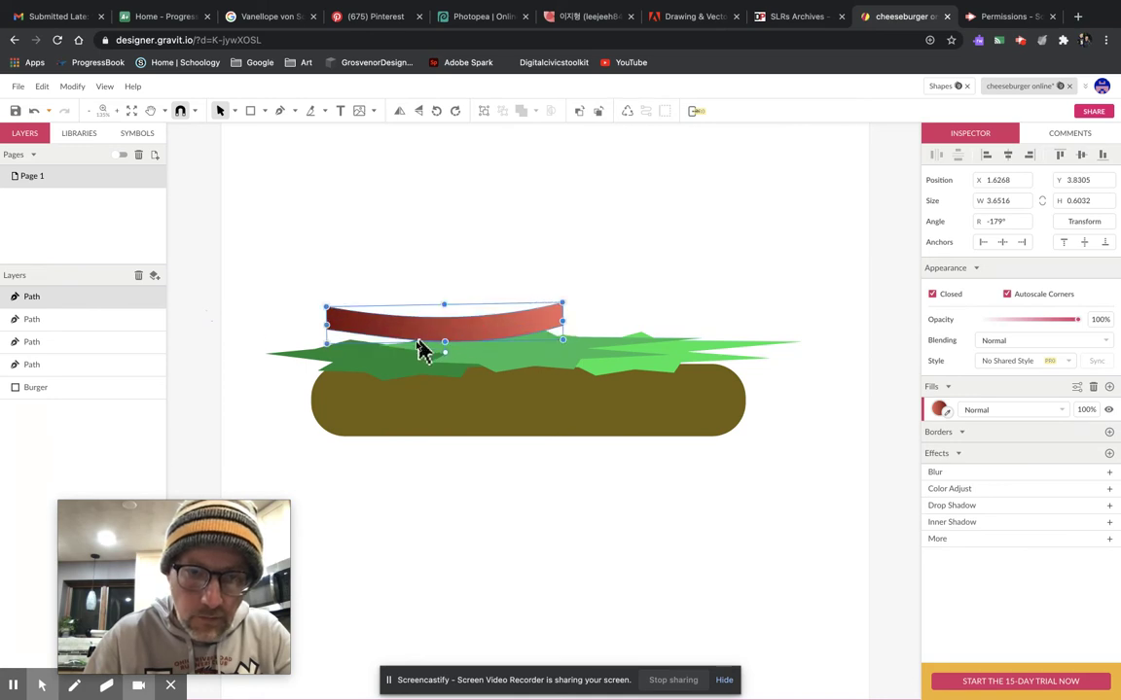
left_click_drag(445, 353, 448, 353)
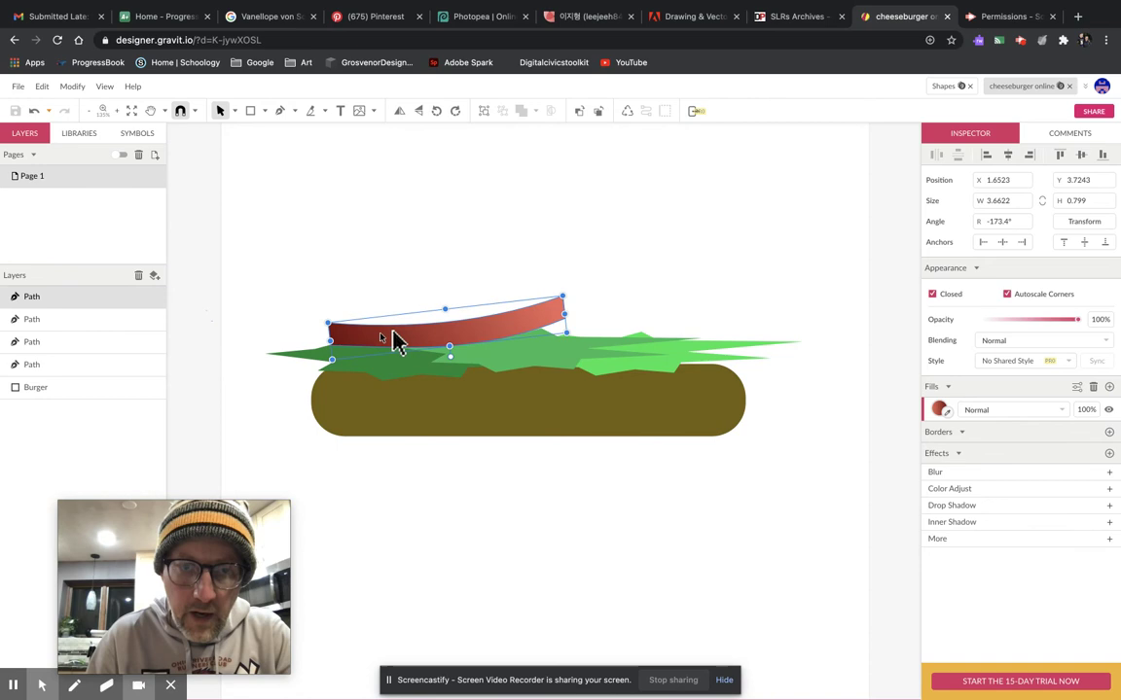
Reverse the tomato strip's gradient so it runs light on the left to dark on the right.
left_click(942, 410)
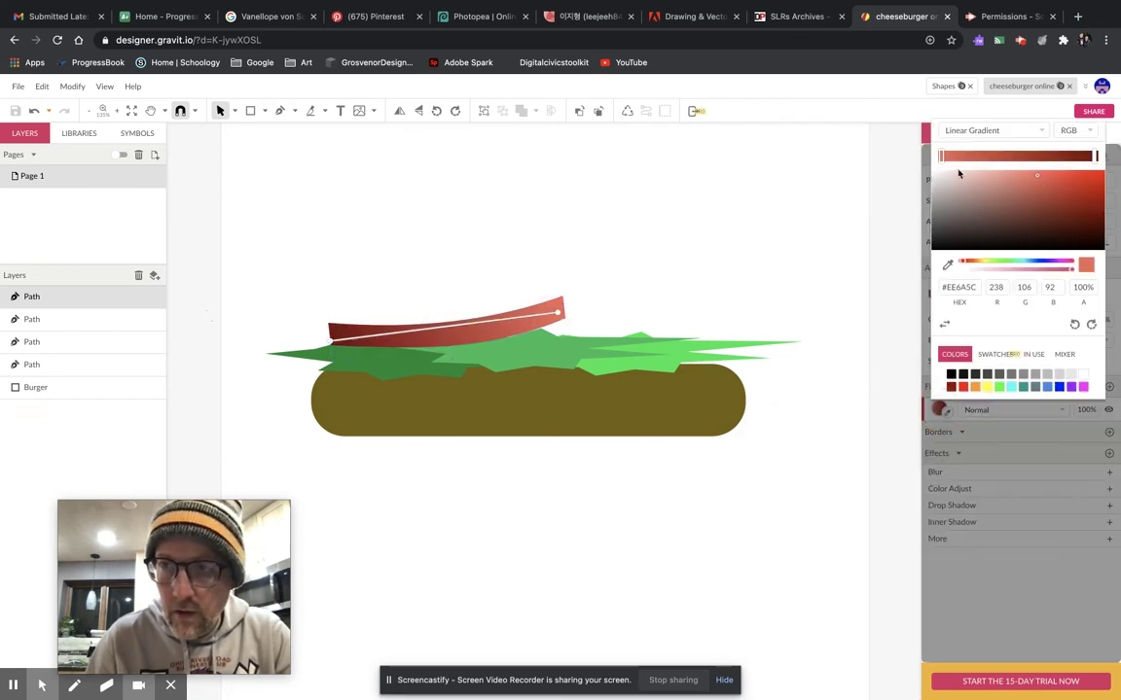
mouse_move(941, 158)
left_mouse_down()
mouse_move(1015, 151)
mouse_move(1047, 165)
mouse_move(1081, 156)
mouse_move(942, 161)
left_mouse_up()
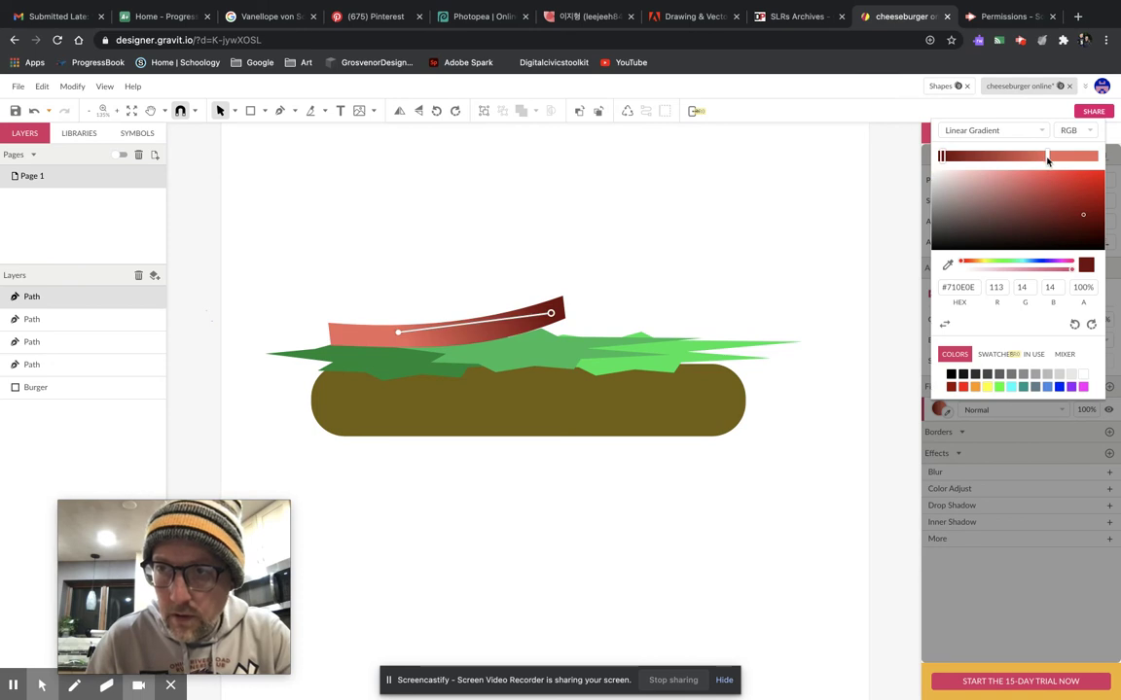
left_click_drag(1047, 158, 1091, 158)
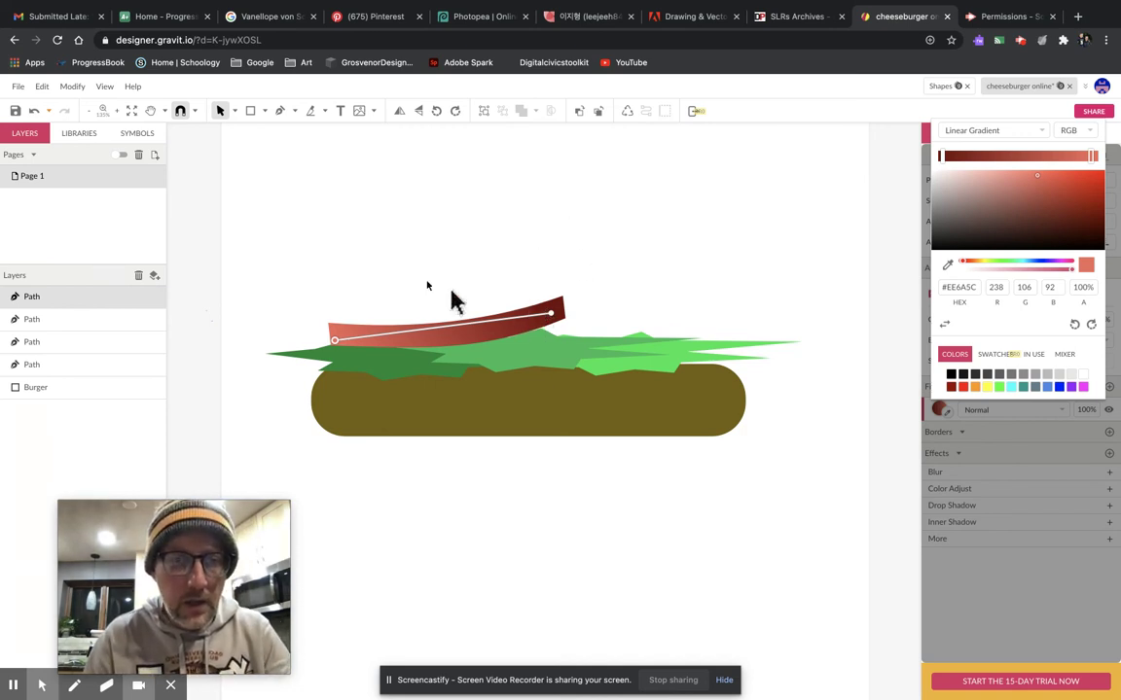
Duplicate the tomato strip into a second overlapping slice to its right.
left_click(470, 86)
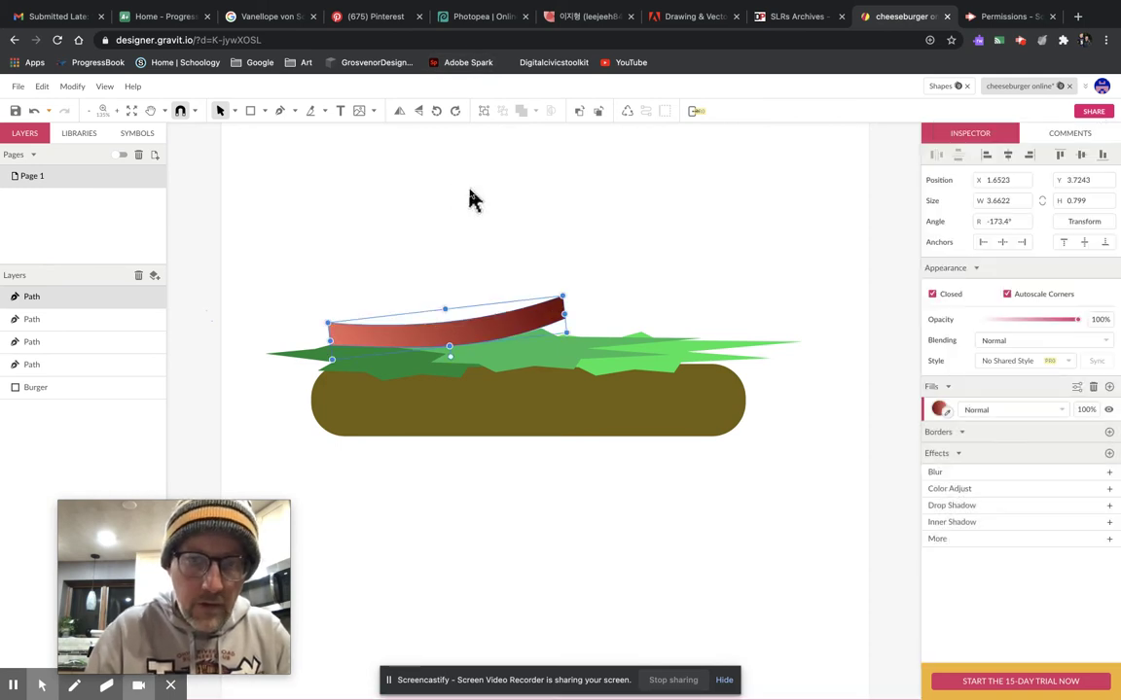
left_click_drag(450, 338, 608, 351)
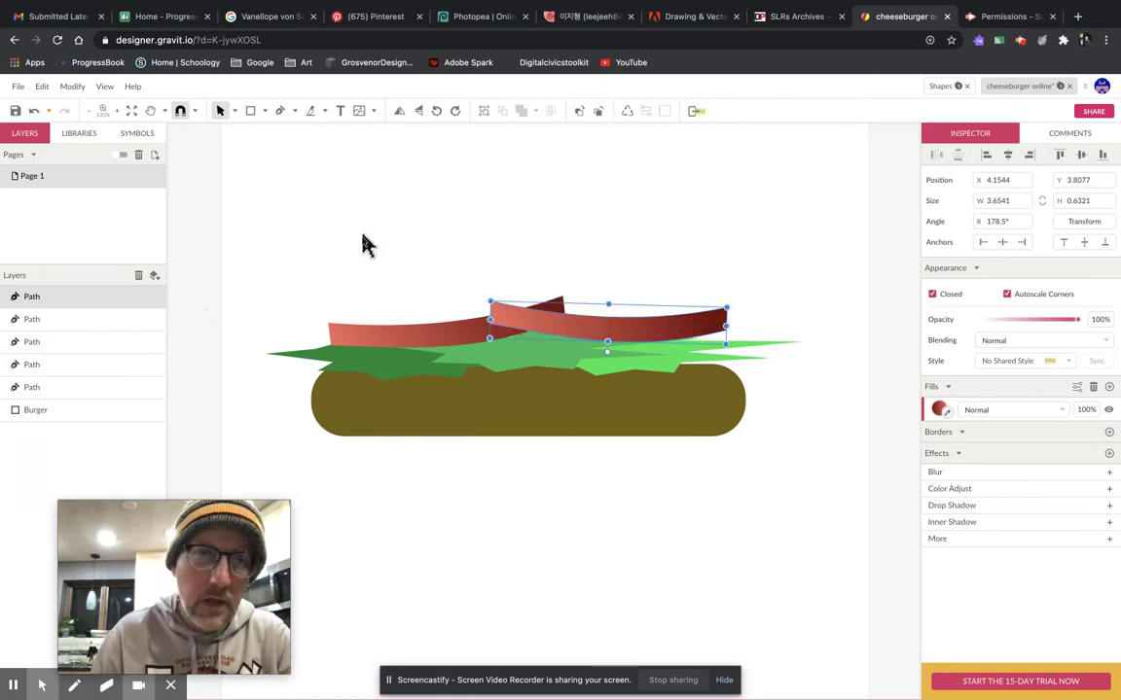
Draw a thin ellipse above the tomatoes with a solid dark green fill.
left_click(265, 113)
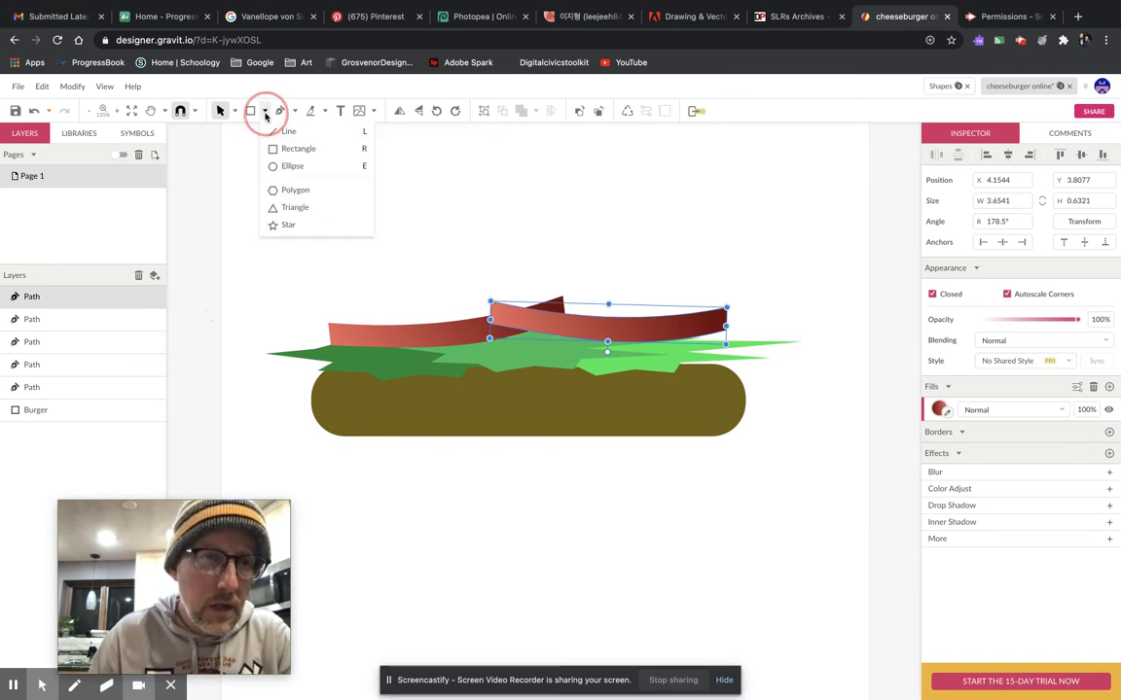
left_click(286, 167)
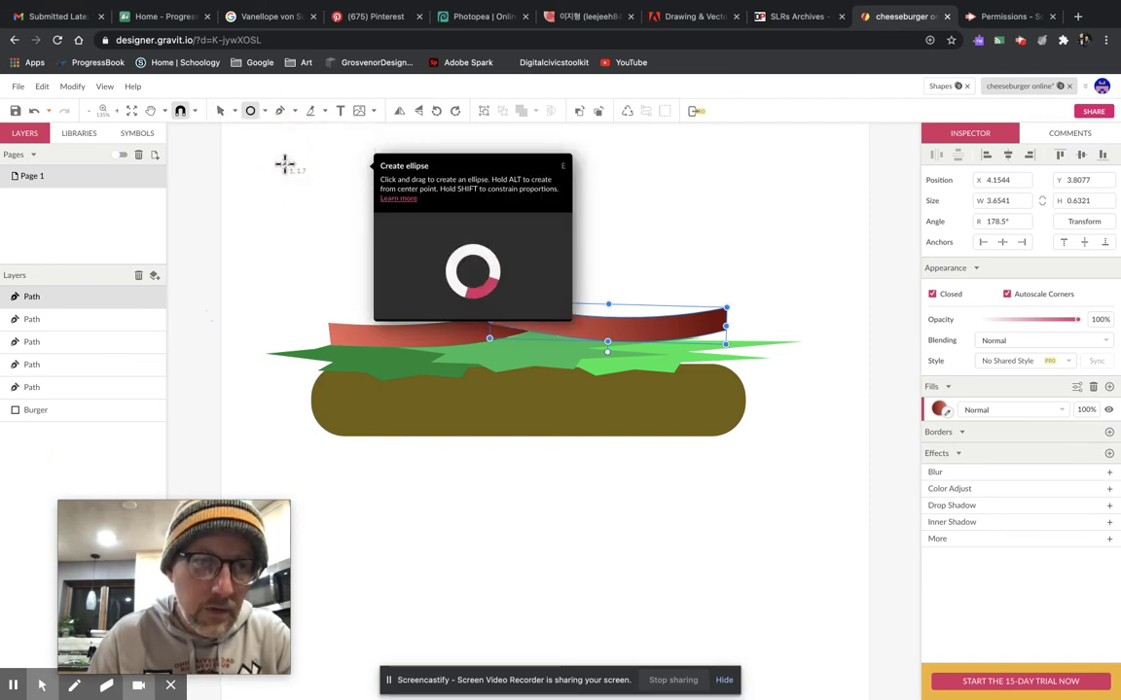
left_click_drag(616, 222, 797, 245)
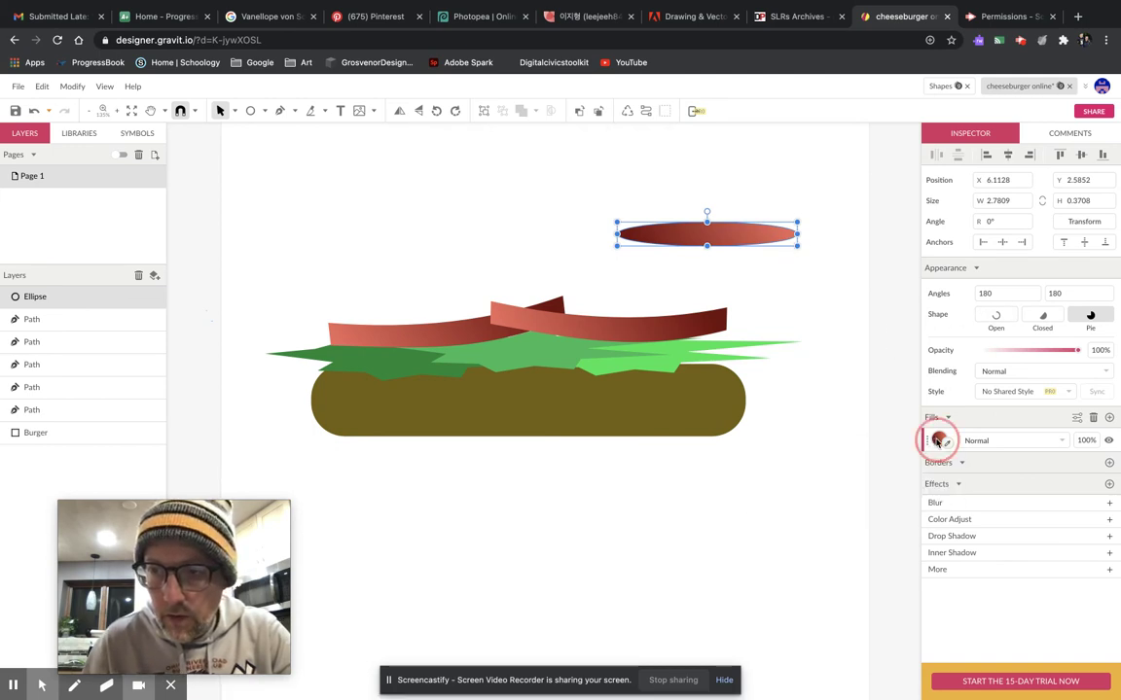
left_click(939, 440)
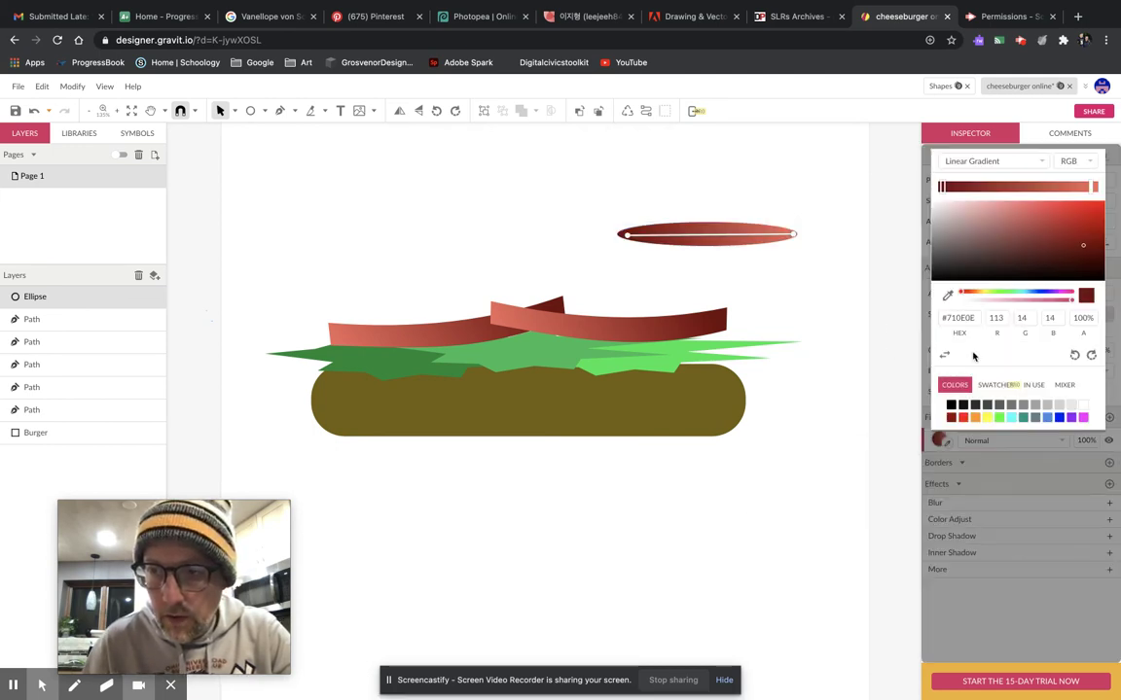
left_click(994, 160)
left_click(965, 146)
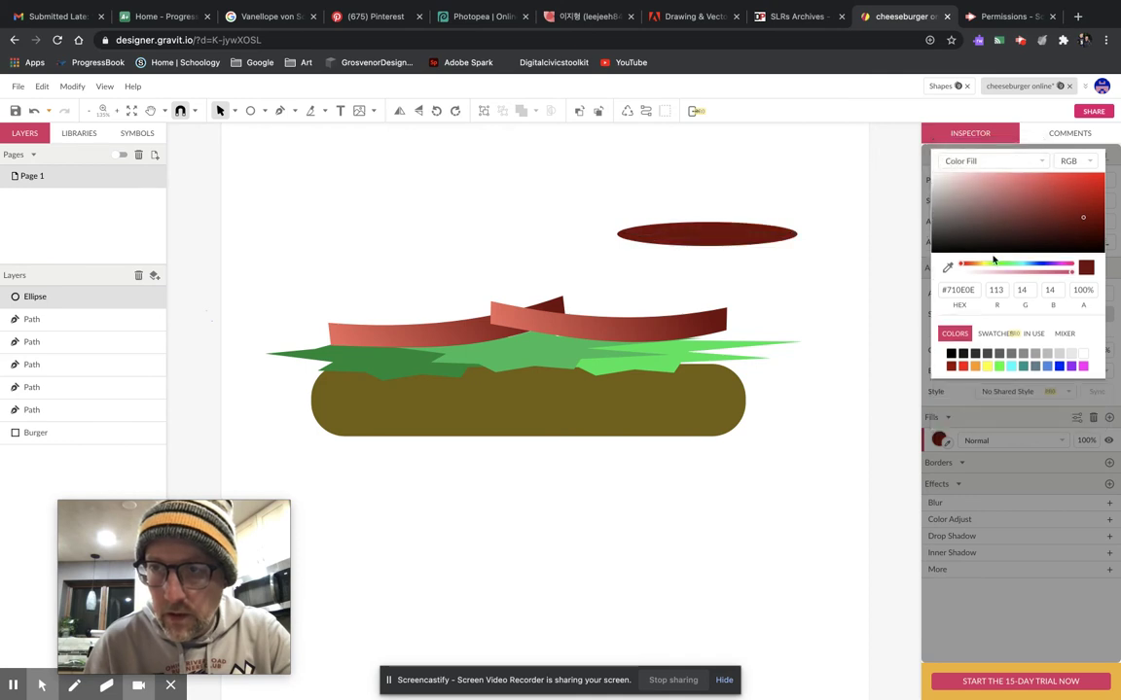
left_click(1005, 266)
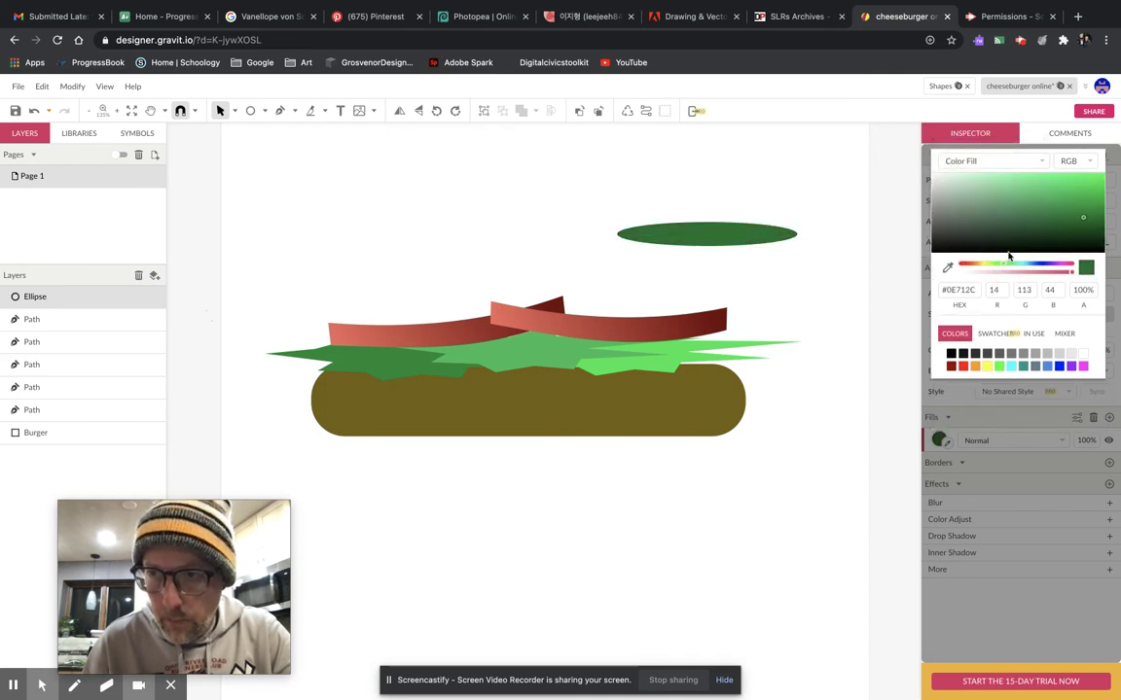
left_click(1051, 230)
left_click_drag(1052, 232, 1051, 229)
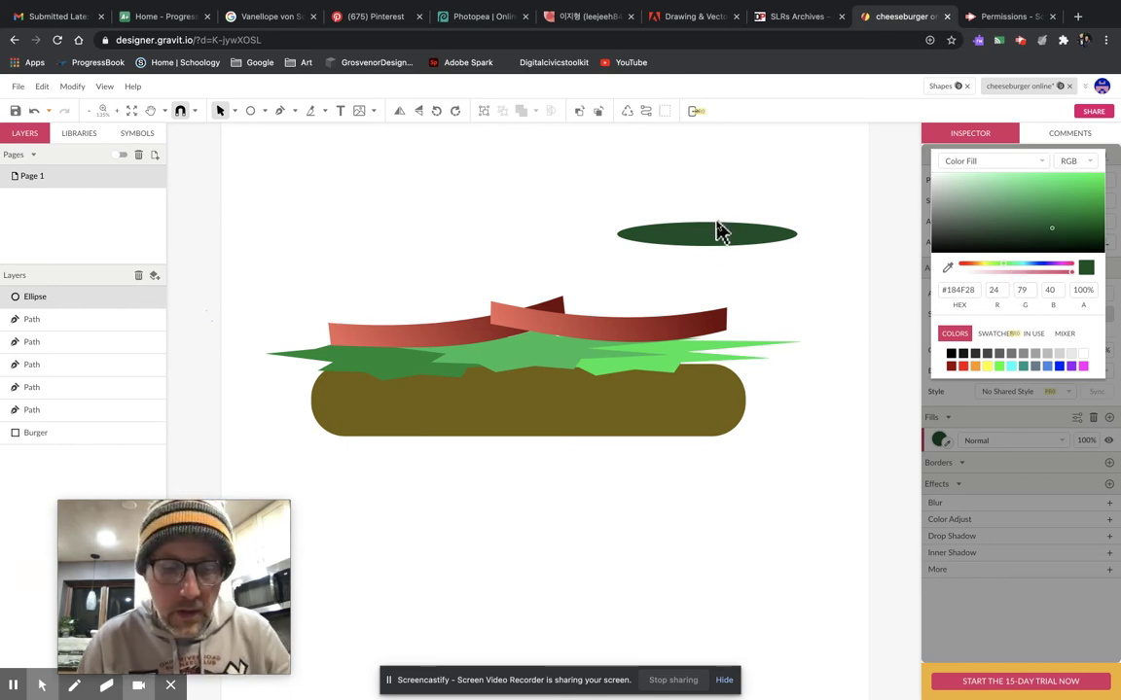
Duplicate the ellipse, make the copy lighter green #3CA85B, and stack it on the first.
left_click_drag(711, 243, 680, 227)
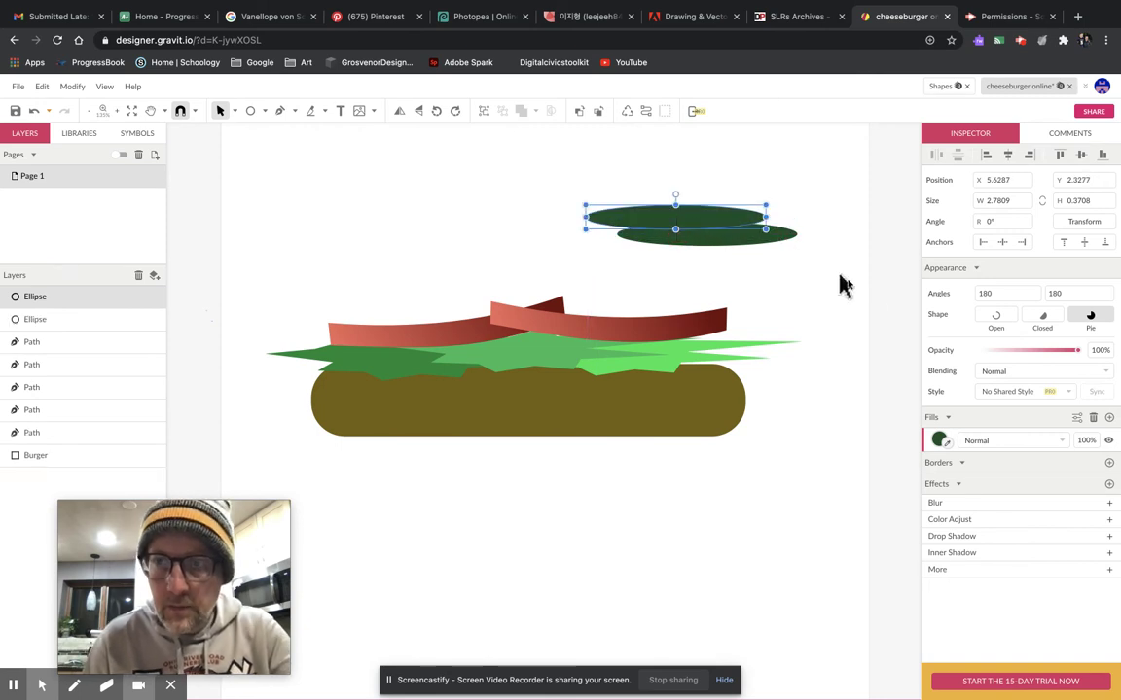
left_click(939, 441)
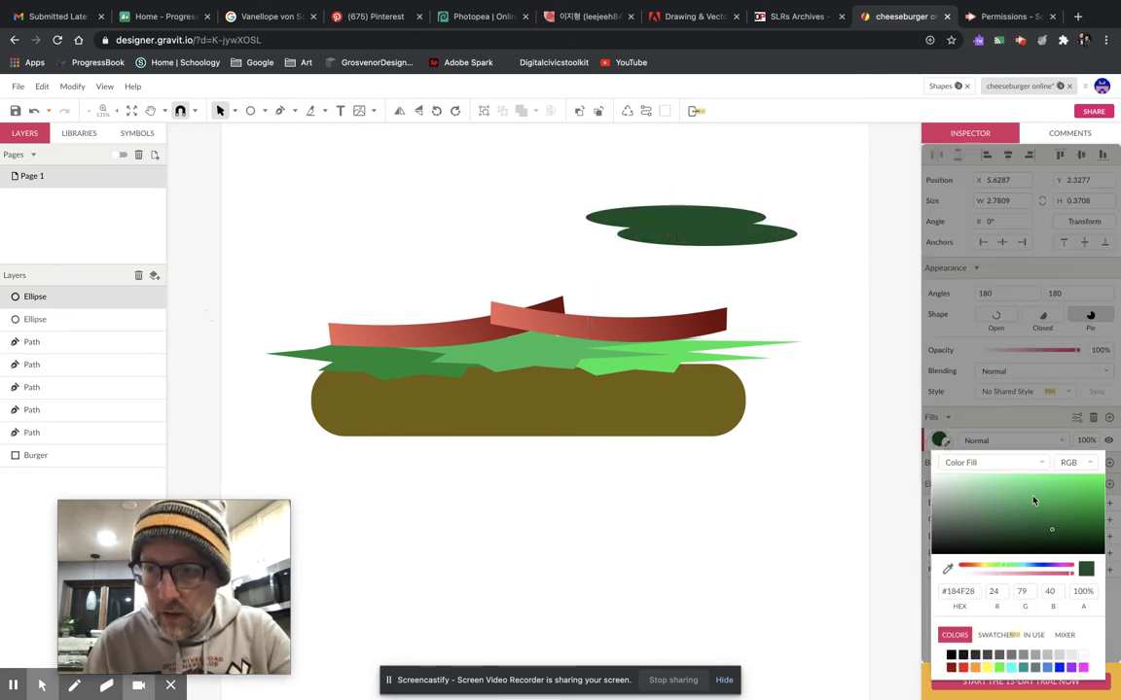
left_click(1047, 510)
left_click_drag(1047, 509, 1043, 504)
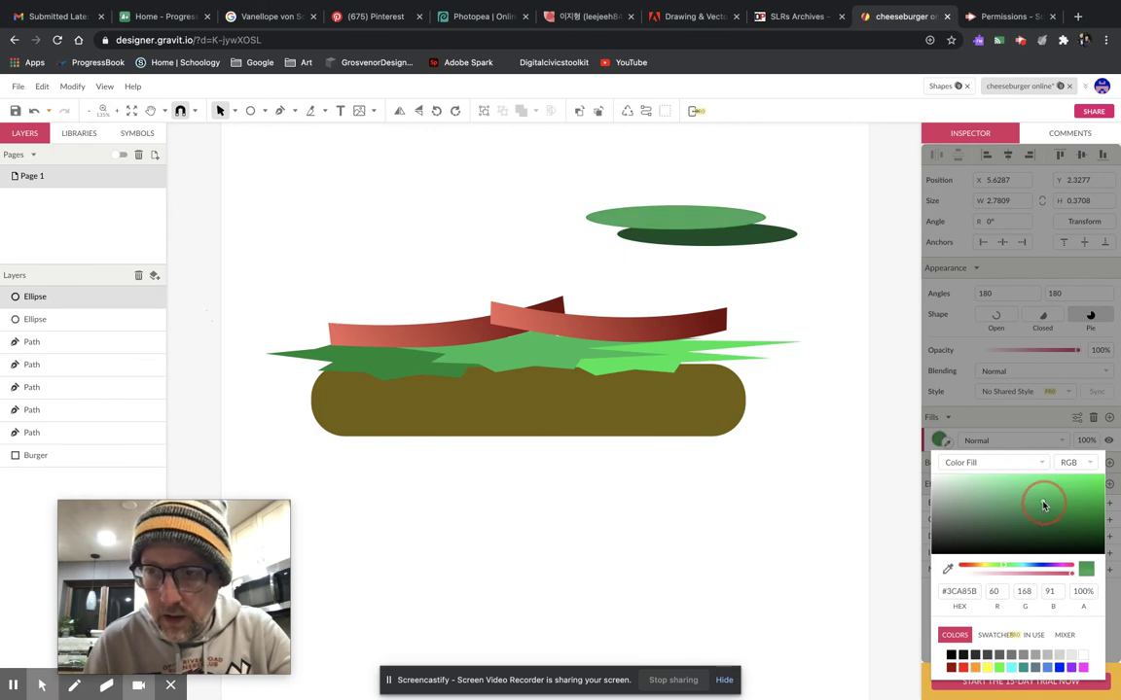
left_click(685, 225)
left_click_drag(685, 224, 711, 235)
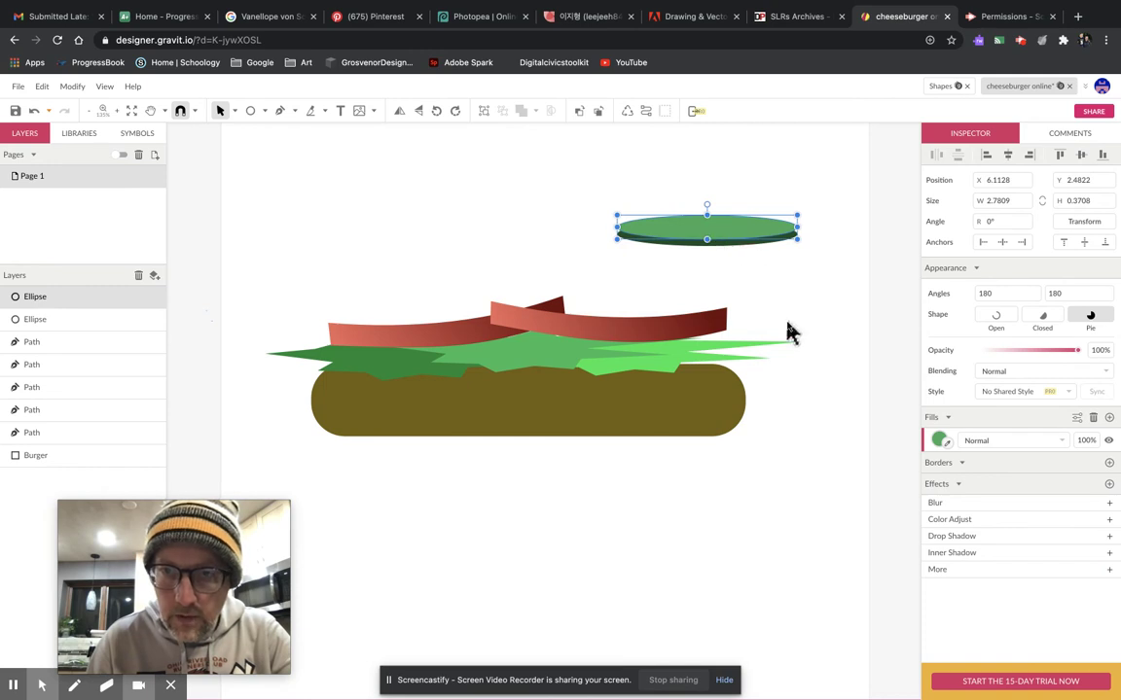
Select both ellipses of the pickle slice together.
left_click(788, 326)
left_click(708, 233)
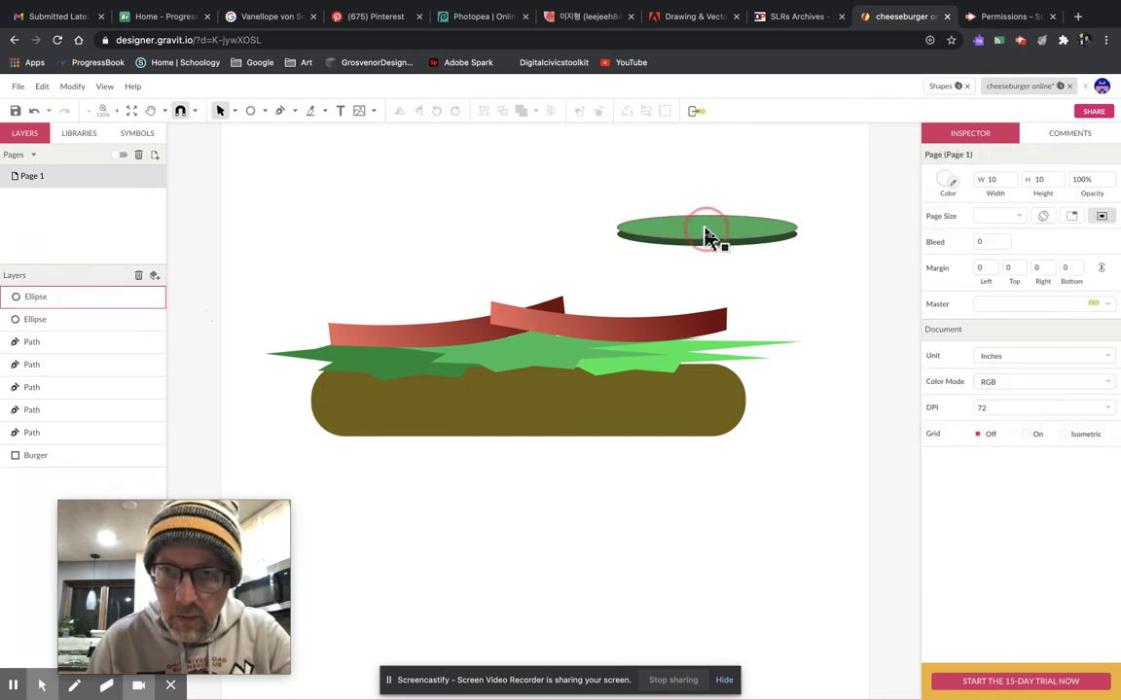
left_click(624, 192)
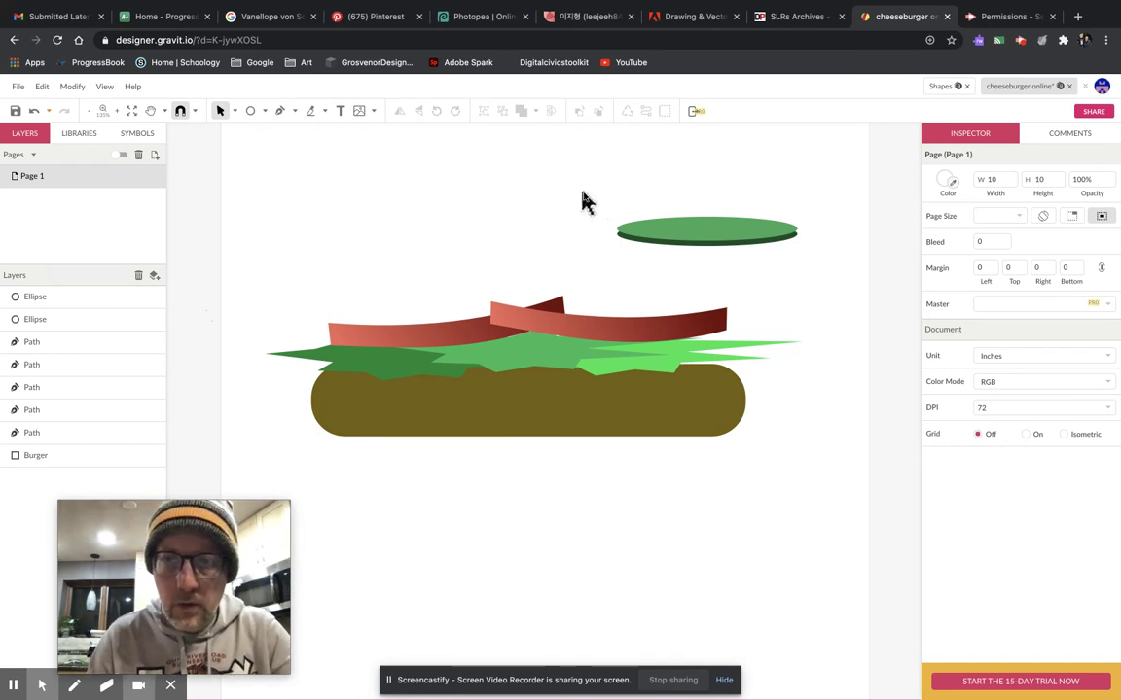
left_click_drag(588, 194, 839, 273)
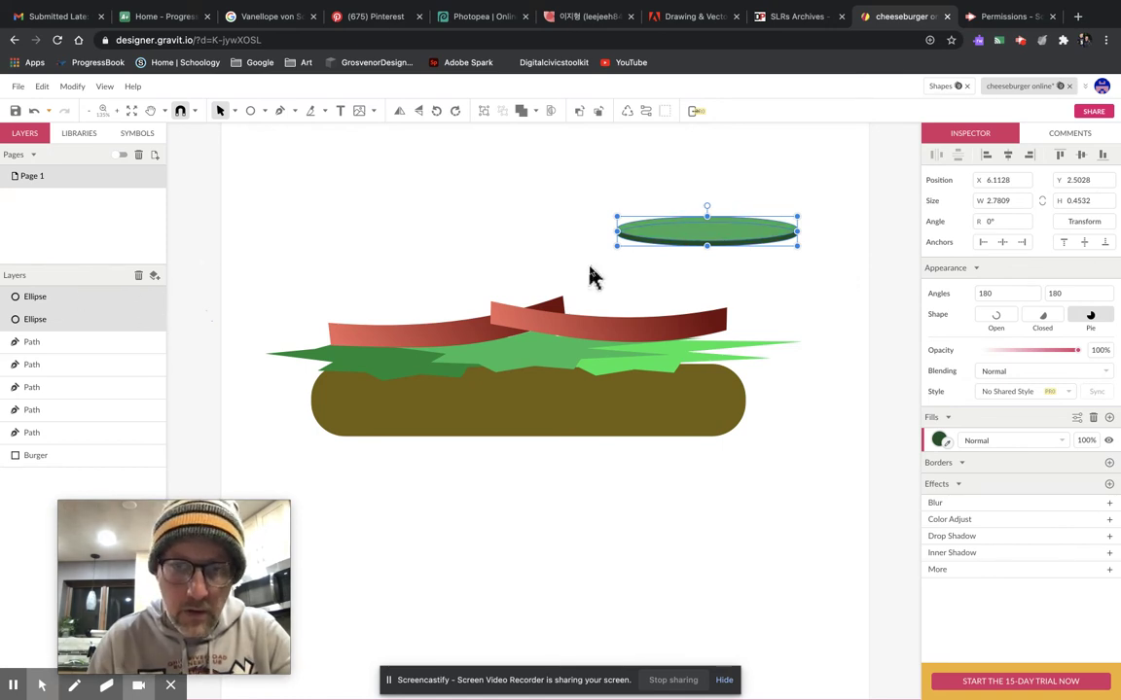
Group the two ellipses into one pickle slice and duplicate it to the left.
right_click(705, 232)
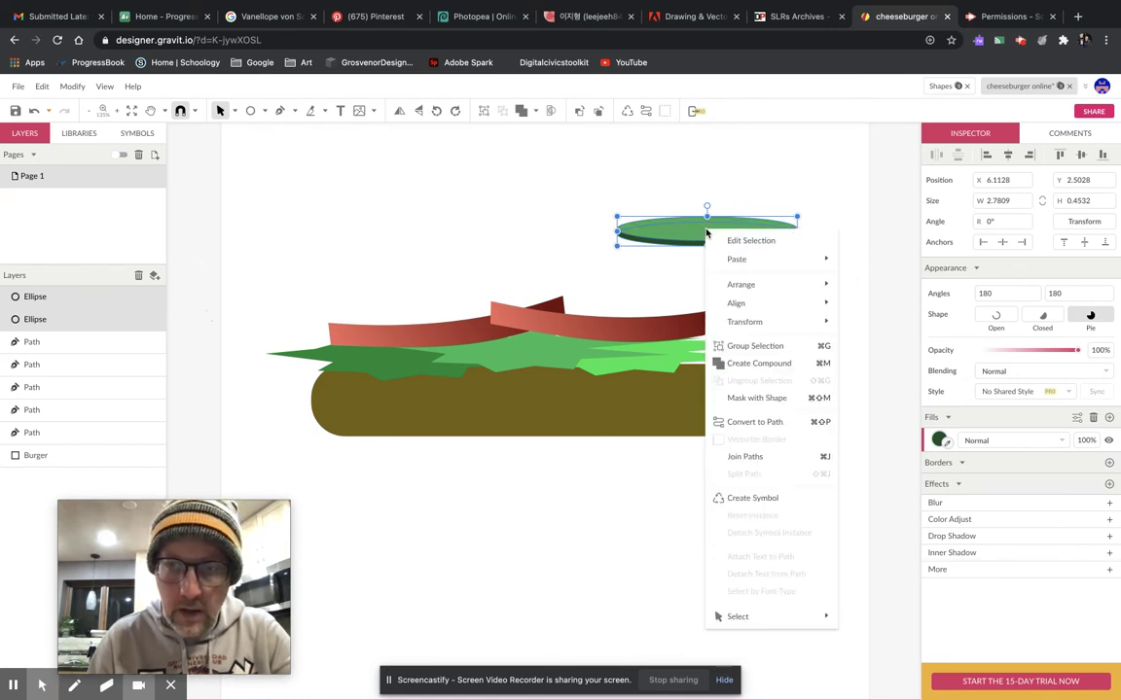
left_click(754, 347)
left_click(509, 255)
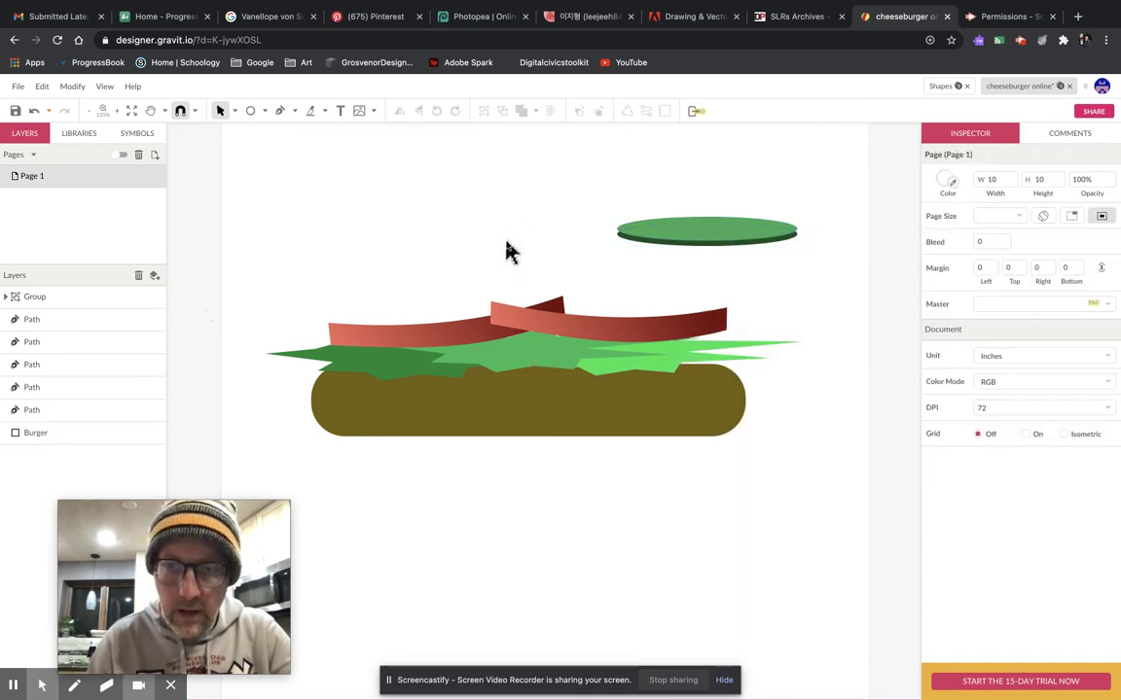
left_click(706, 242)
left_click_drag(705, 242, 489, 256)
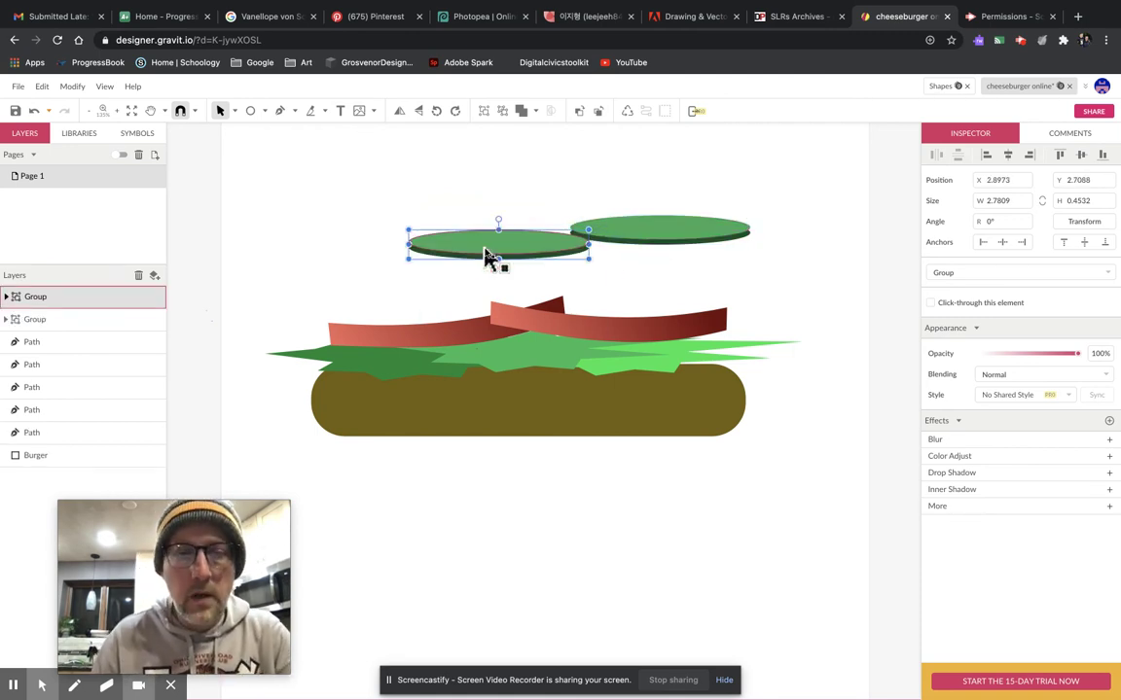
Move both pickle slices down onto the tomato strips.
left_click_drag(507, 253, 446, 313)
left_click(645, 240)
left_click_drag(645, 240, 582, 307)
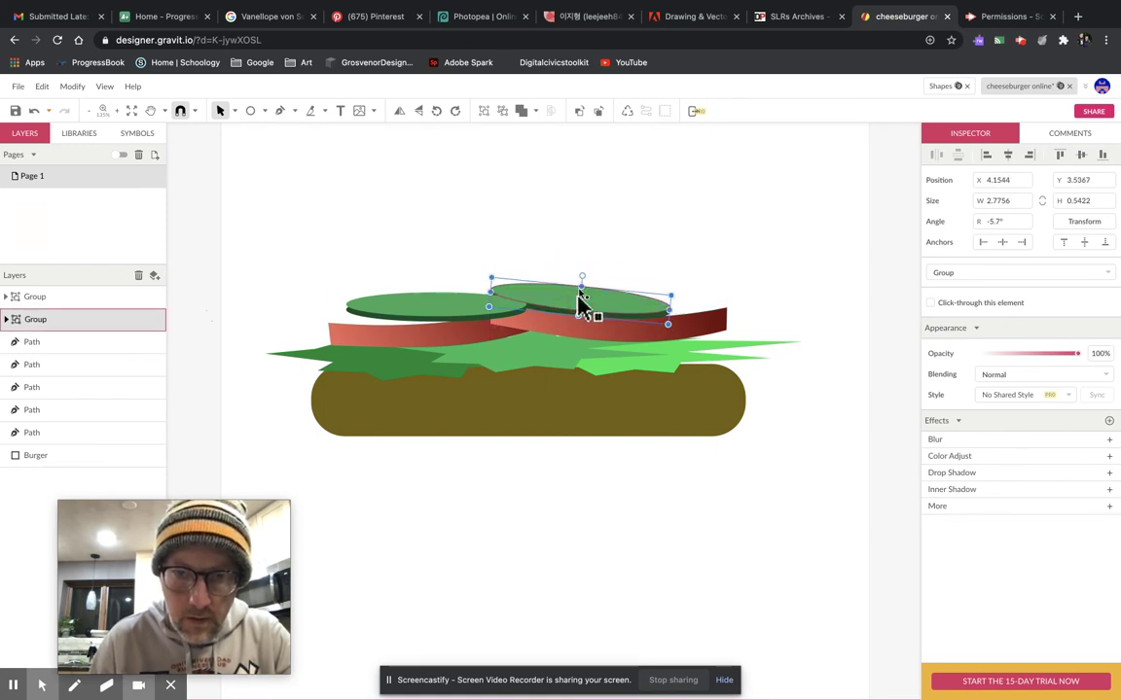
left_click(655, 240)
Try tilting the left pickle and nudging its inner ellipse, then undo those adjustments.
left_click(589, 315)
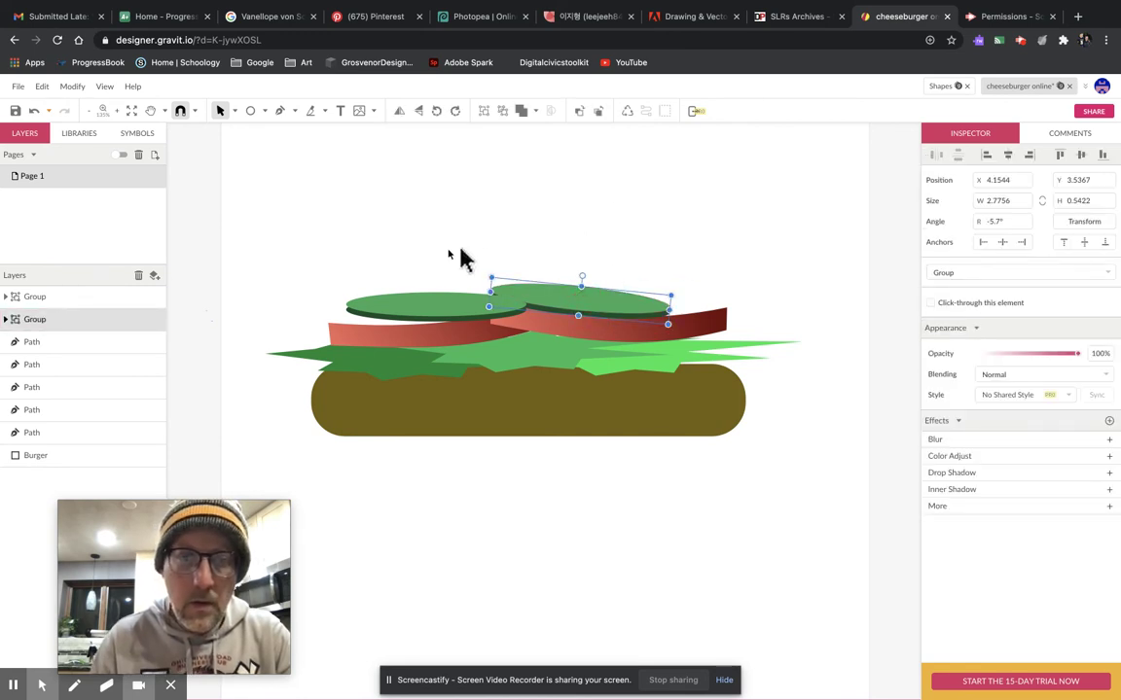
left_click(393, 316)
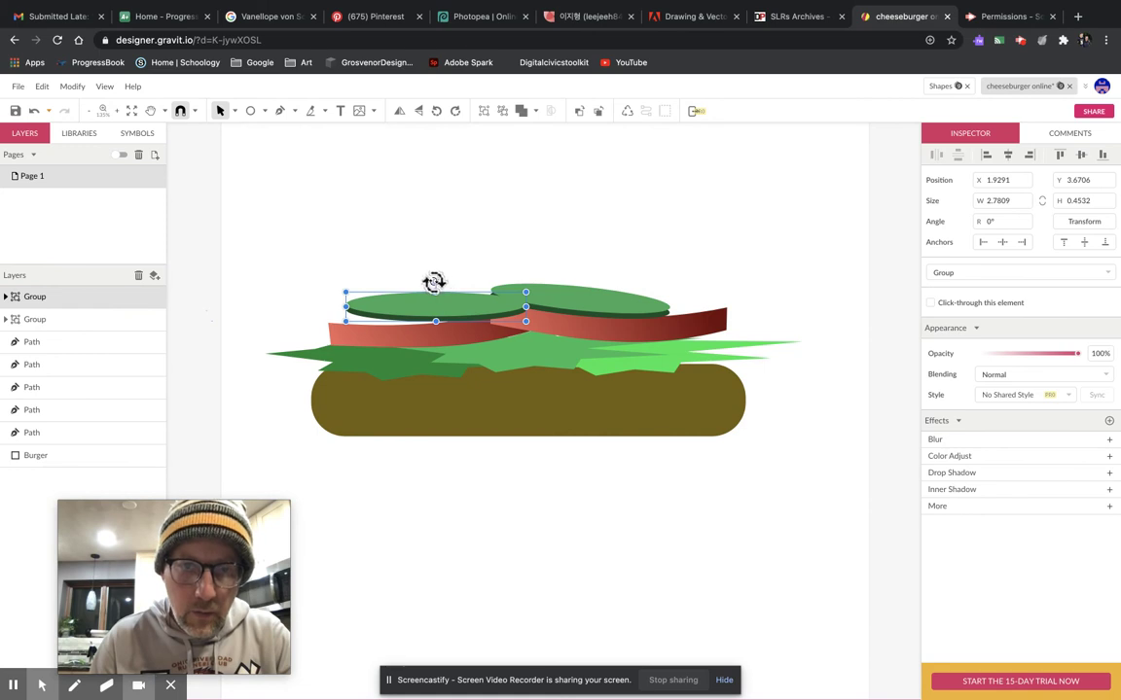
left_click_drag(436, 280, 433, 285)
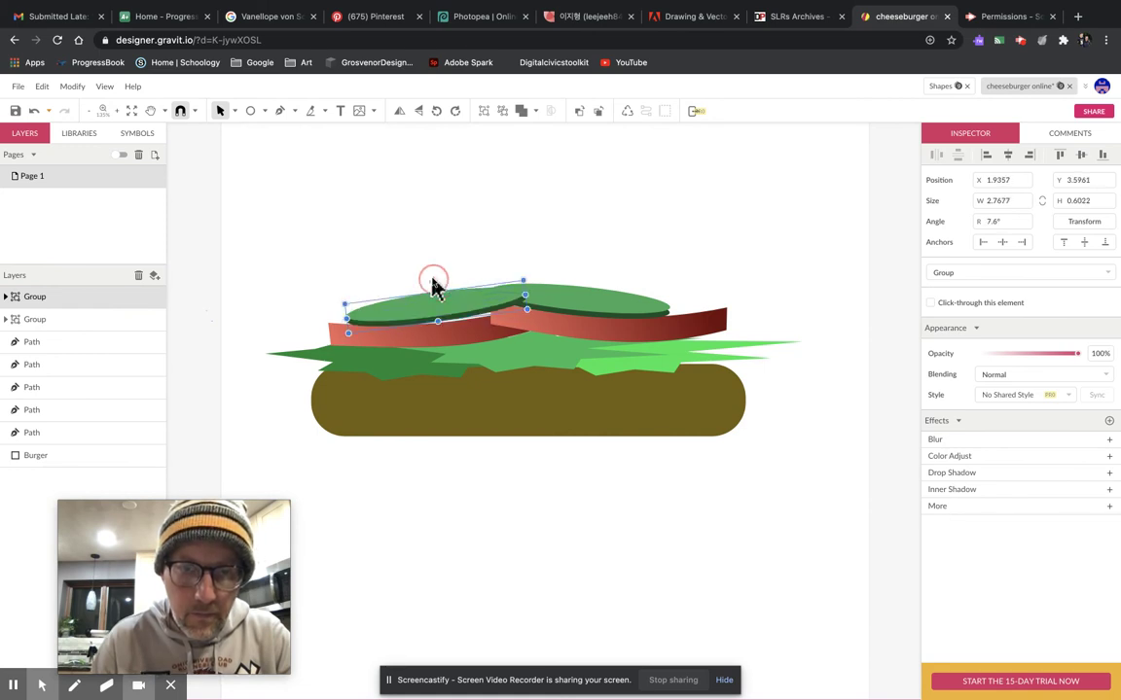
double_click(444, 312)
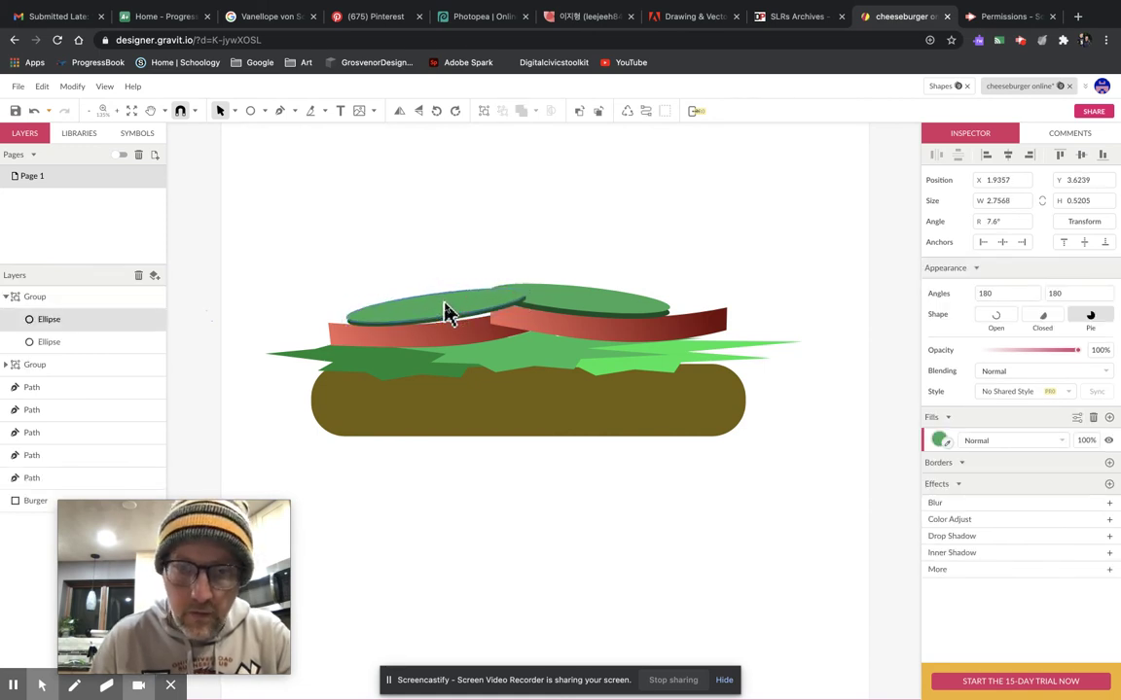
key("Down")
key("Down")
key("Down")
key("Down")
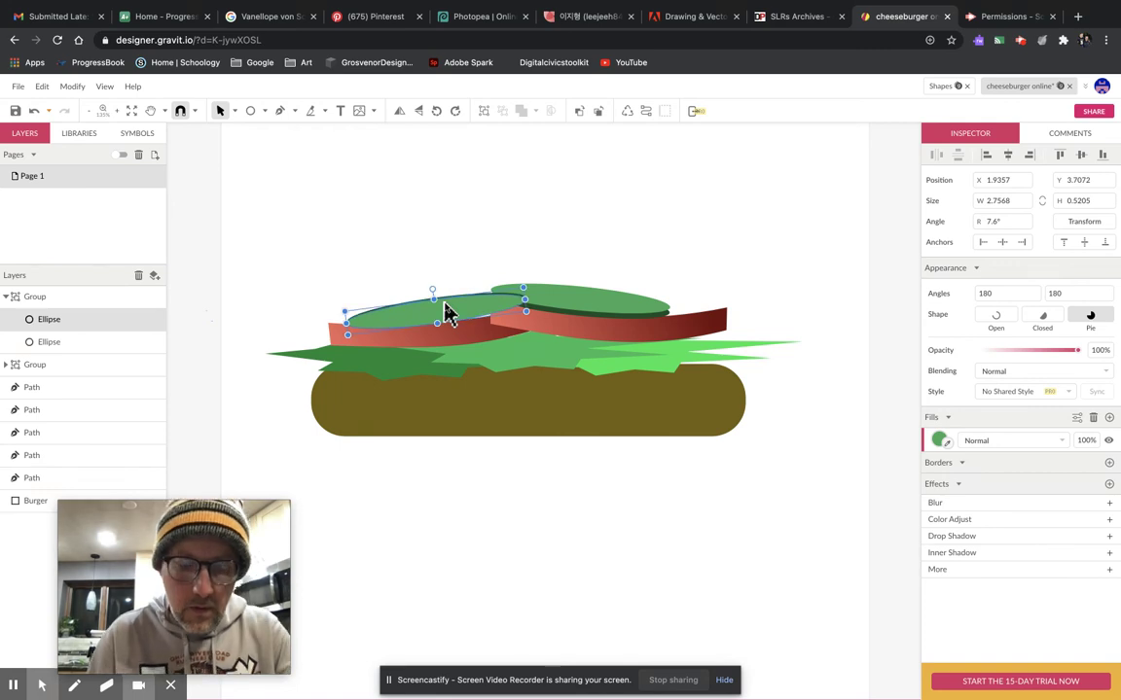
key("Up")
key("ctrl+z")
key("ctrl+z")
key("ctrl+z")
key("ctrl+z")
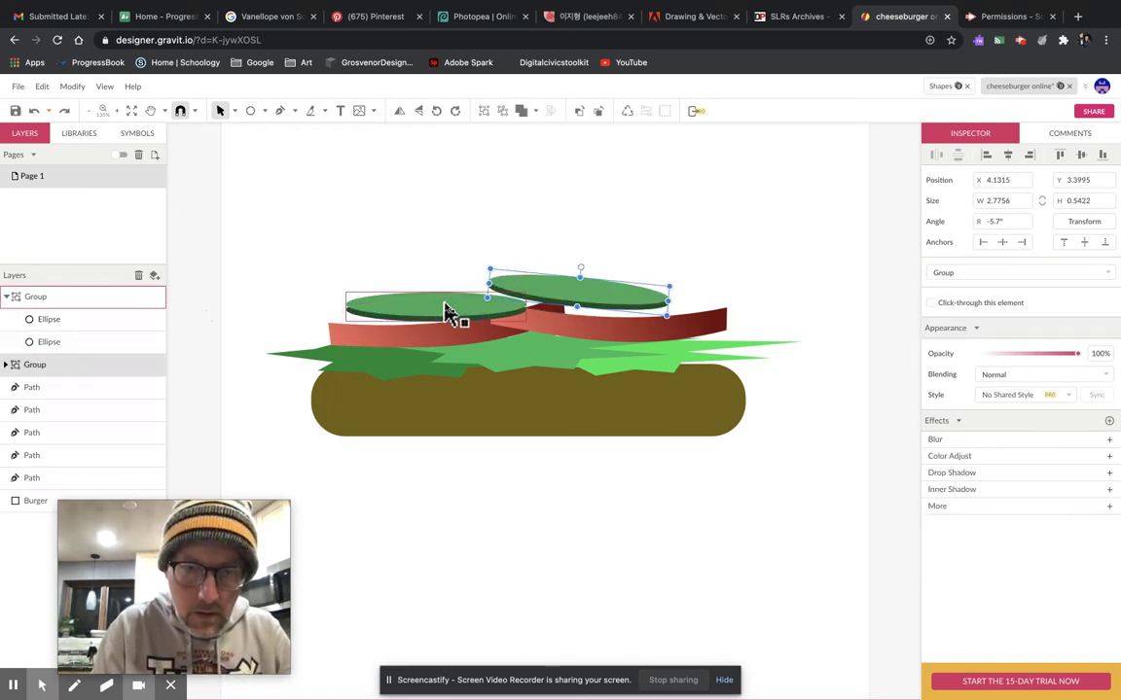
Tilt the left pickle about 4° and nudge the right pickle down one step.
left_click(444, 307)
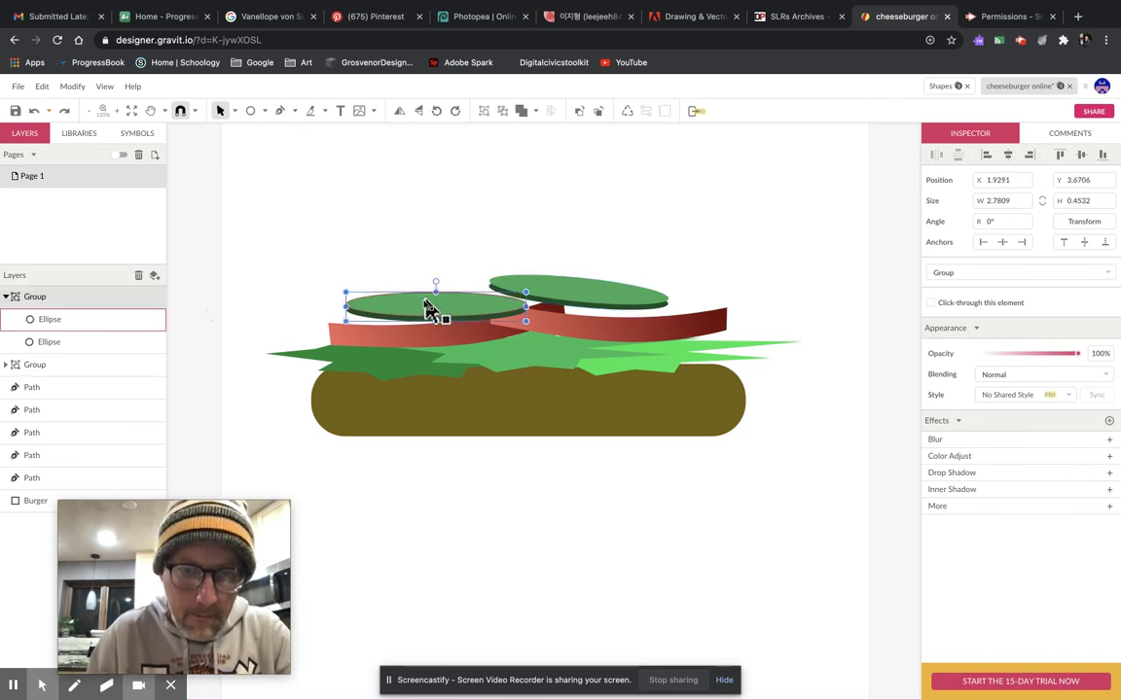
left_click(322, 261)
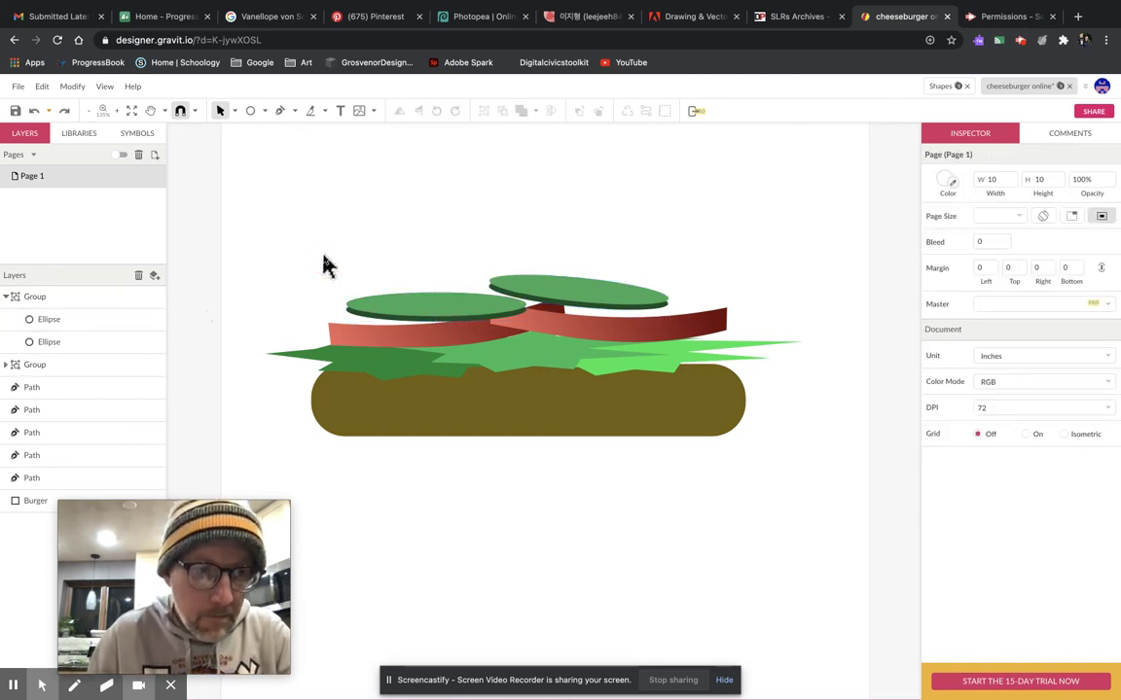
left_click(63, 296)
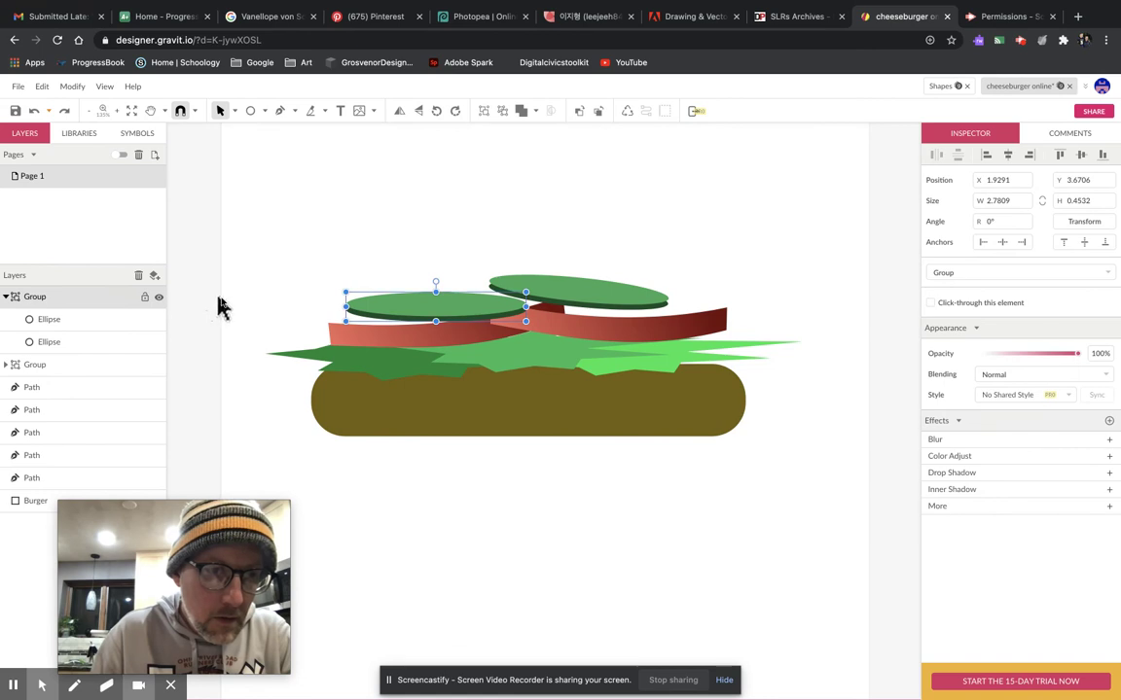
mouse_move(435, 282)
left_mouse_down()
mouse_move(425, 280)
mouse_move(435, 283)
left_mouse_up()
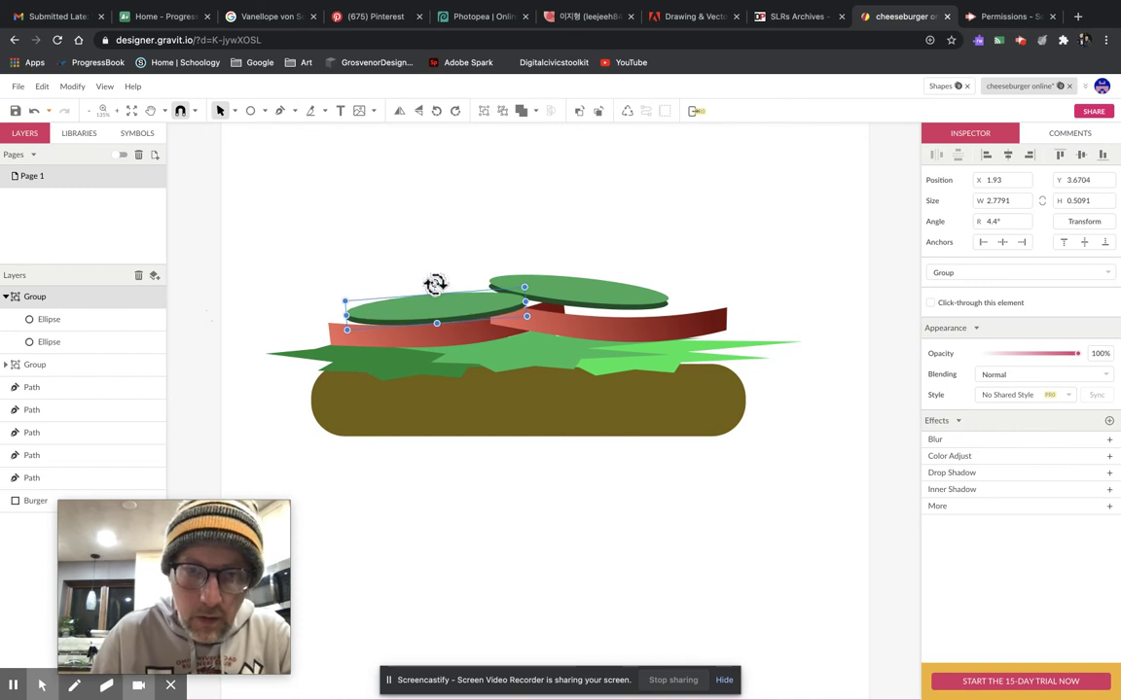
left_click(605, 294)
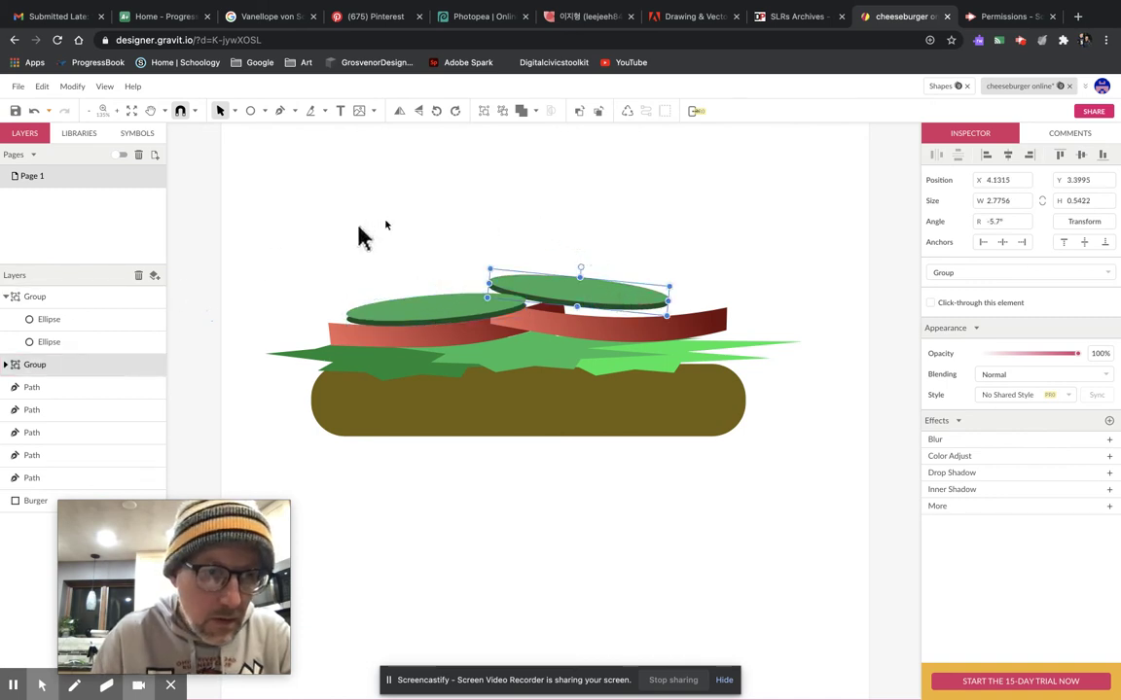
key("Down")
key("Down")
key("Down")
key("Down")
key("Down")
key("Down")
key("Down")
key("Down")
key("Down")
key("Down")
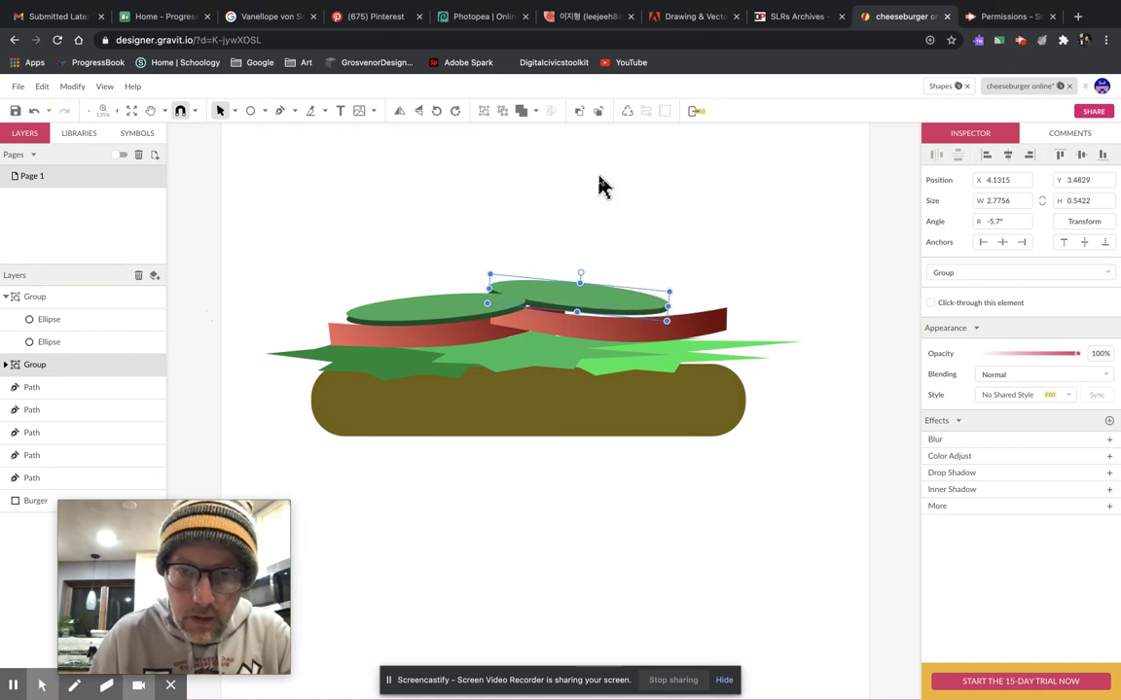
left_click(457, 207)
Draw a wide 7.8194 × 2.5694 in rectangle below the patty.
scroll(422, 250, "down", 2)
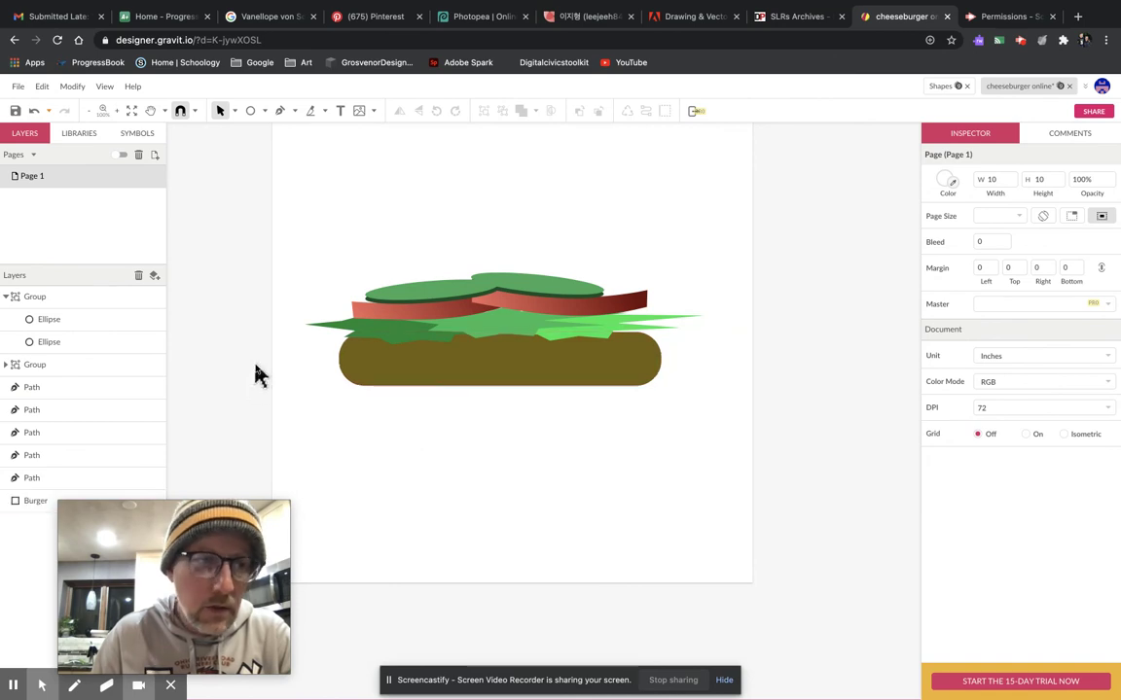
left_click(264, 110)
left_click(299, 148)
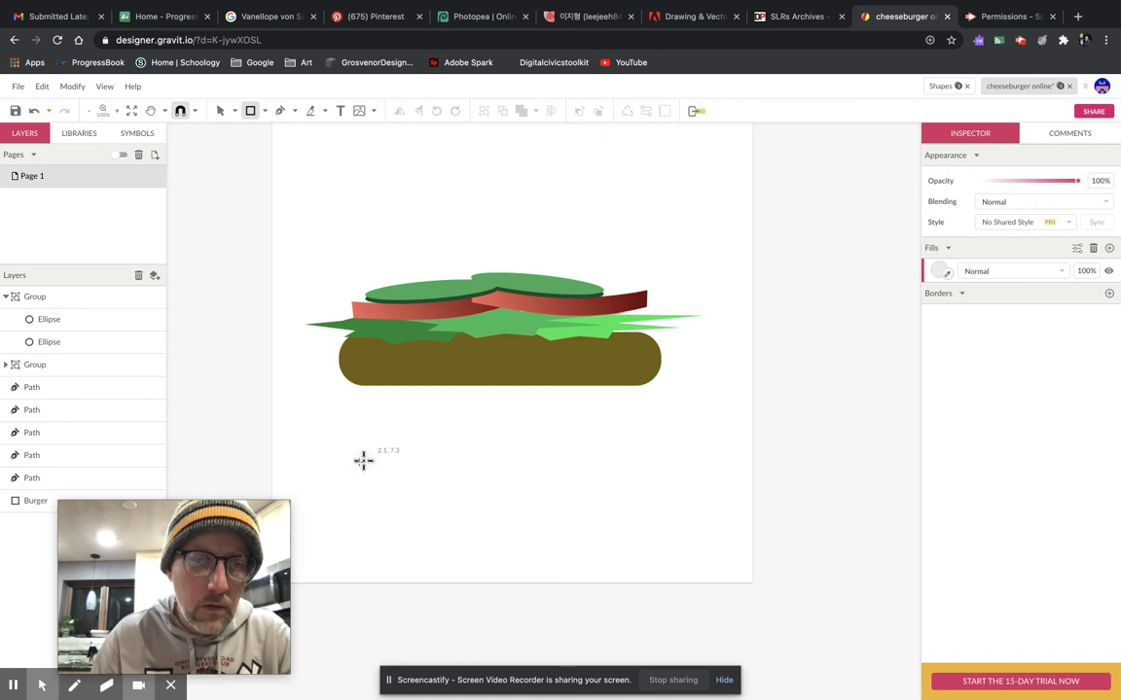
left_click_drag(313, 420, 690, 544)
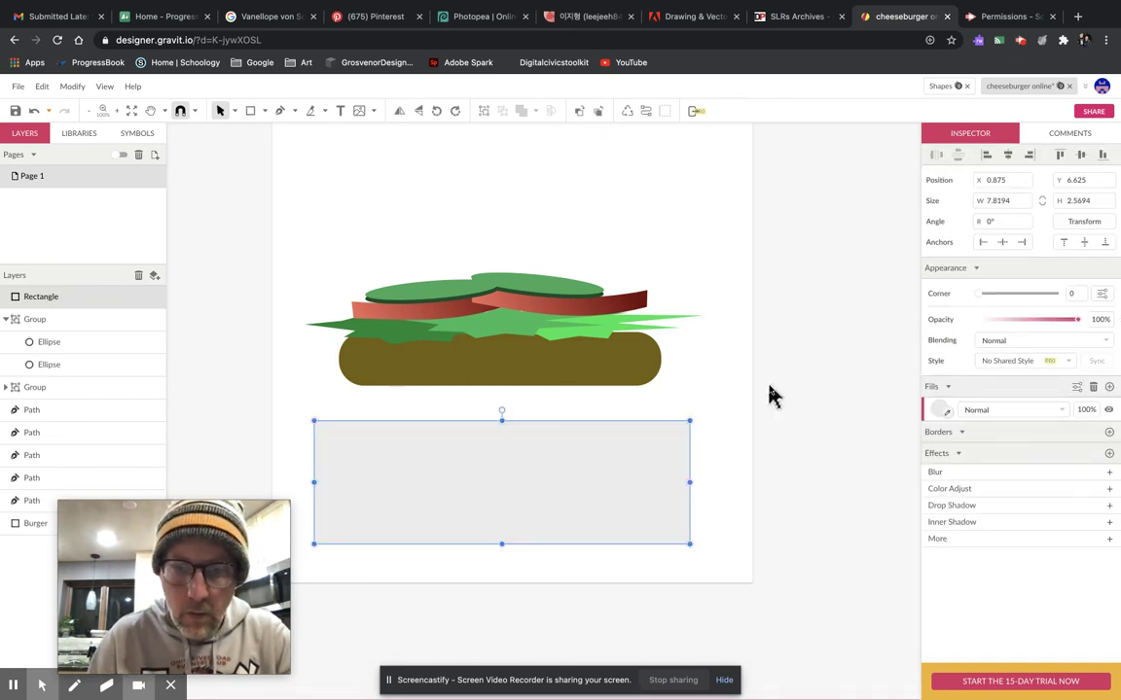
Give the rectangle a linear gradient fill from olive #938508 to dark olive #393308.
left_click(938, 409)
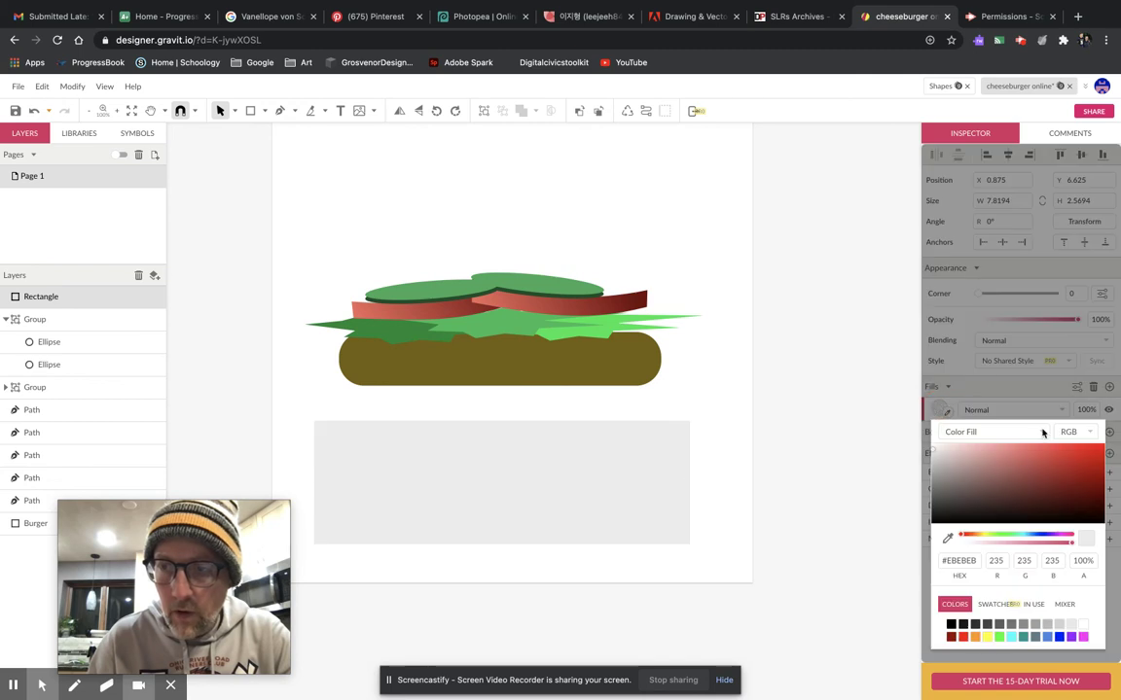
left_click(994, 431)
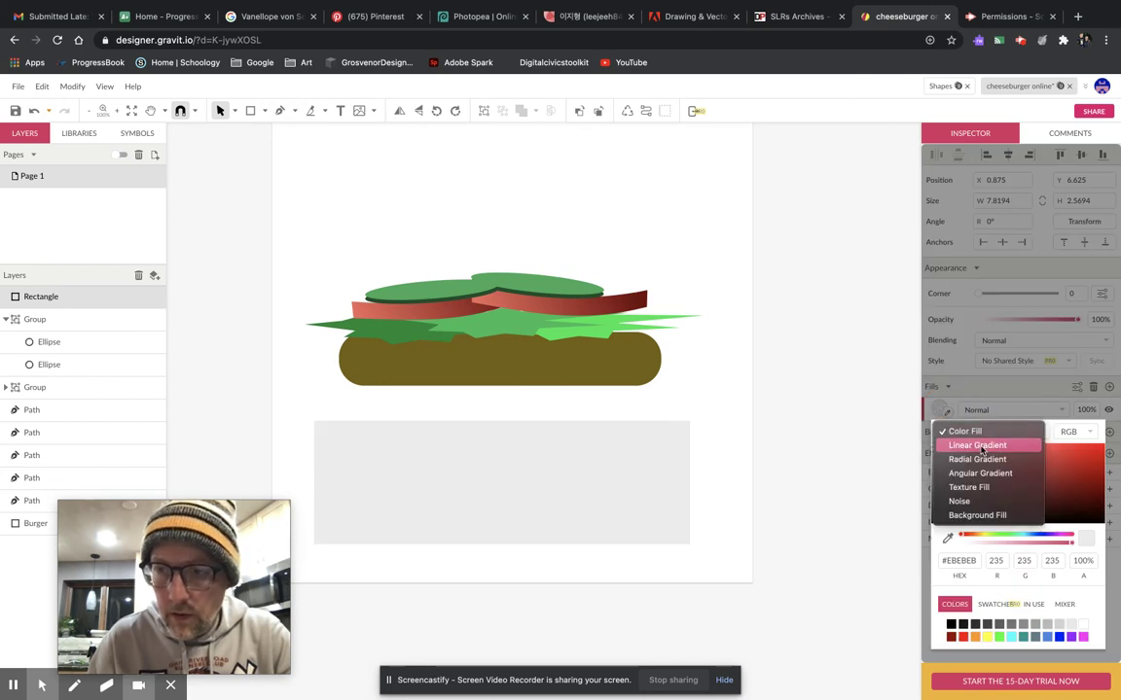
left_click(978, 446)
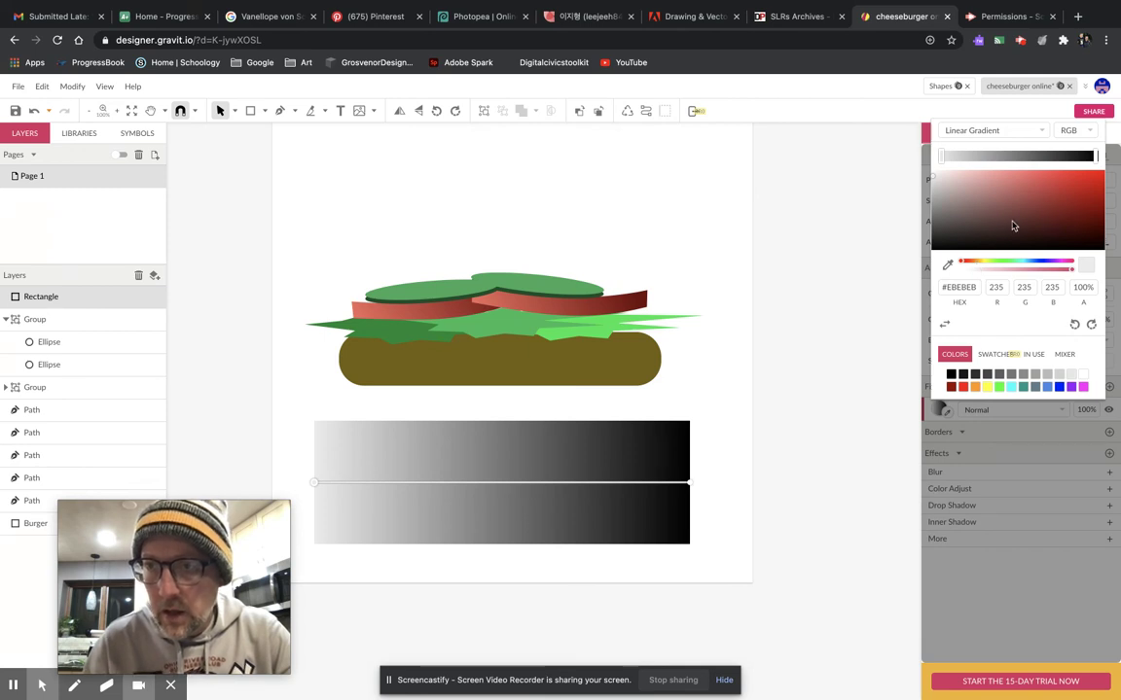
left_click(979, 265)
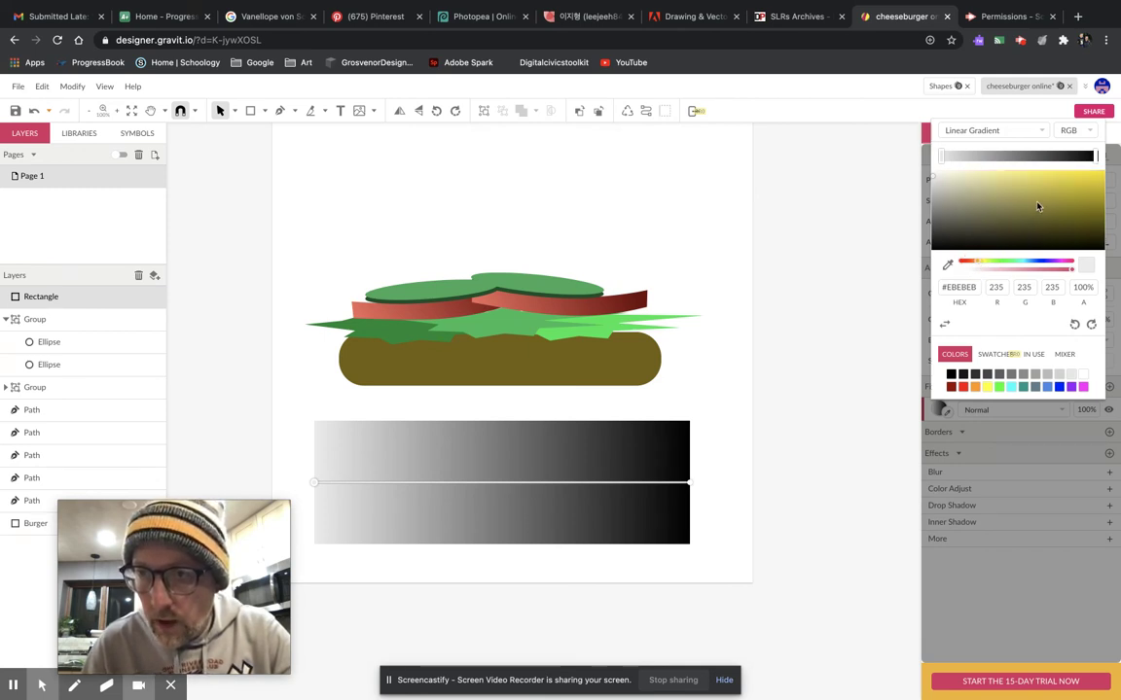
left_click_drag(1037, 206, 1092, 214)
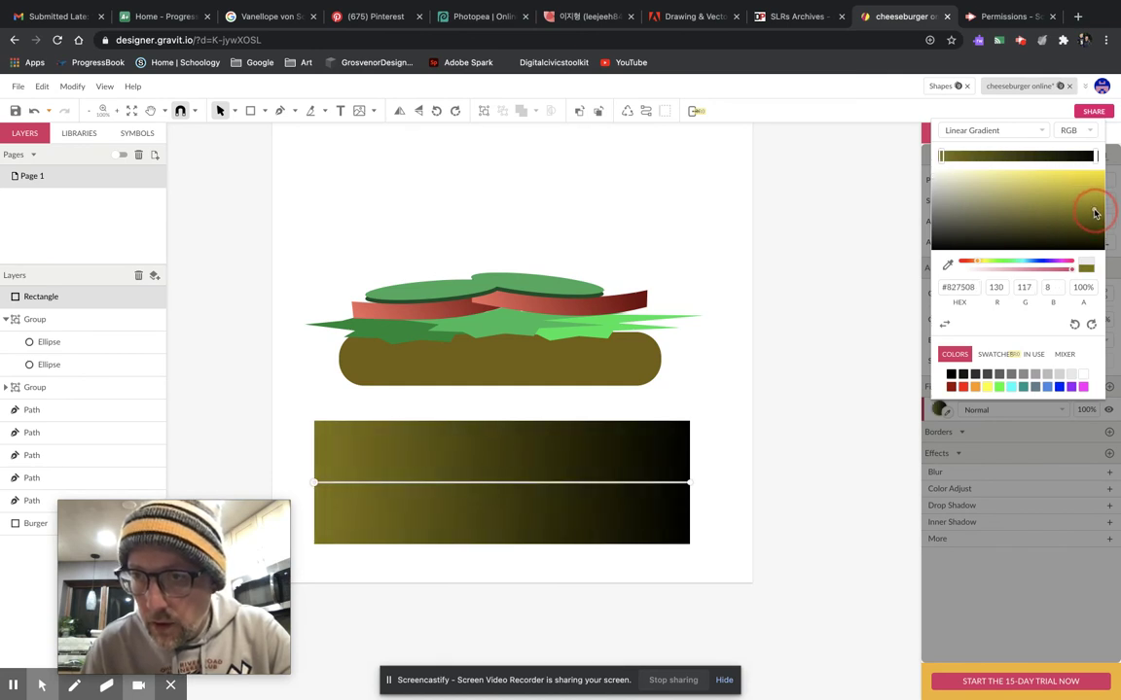
left_click_drag(1096, 214, 1094, 204)
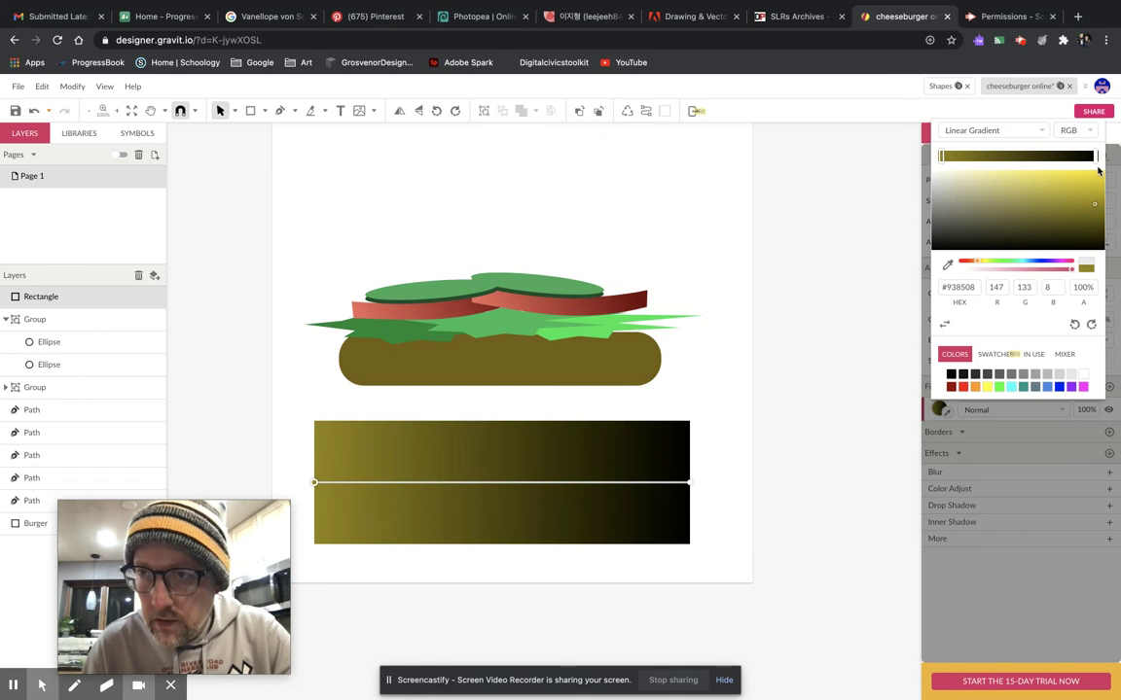
left_click(1094, 157)
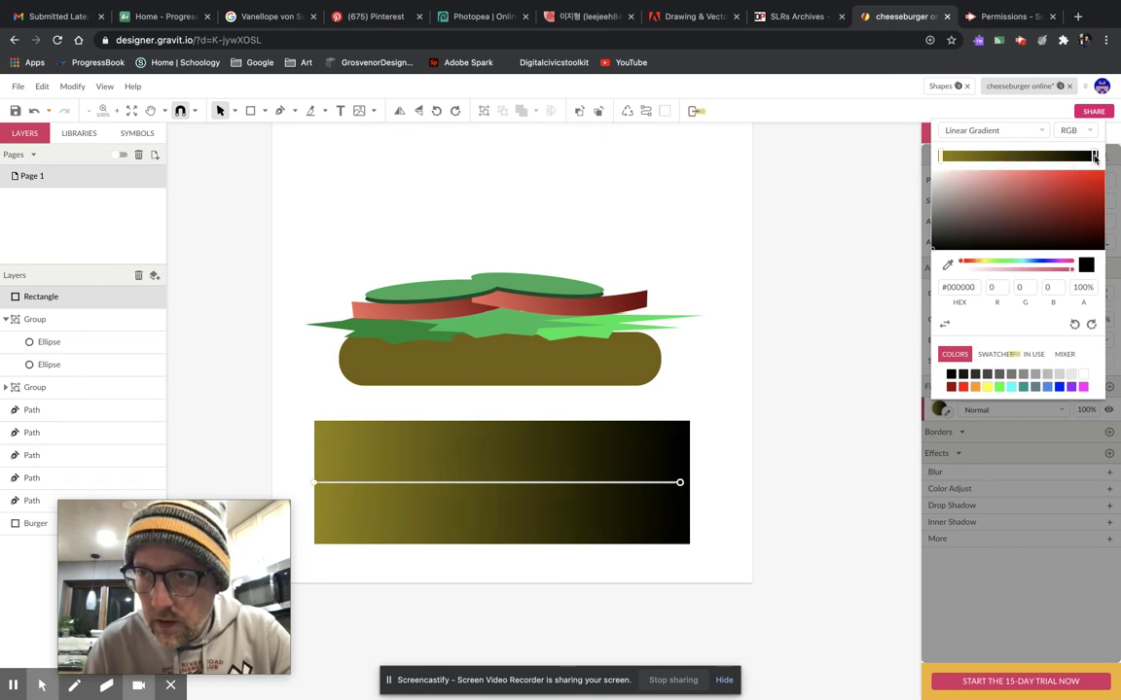
left_click(978, 263)
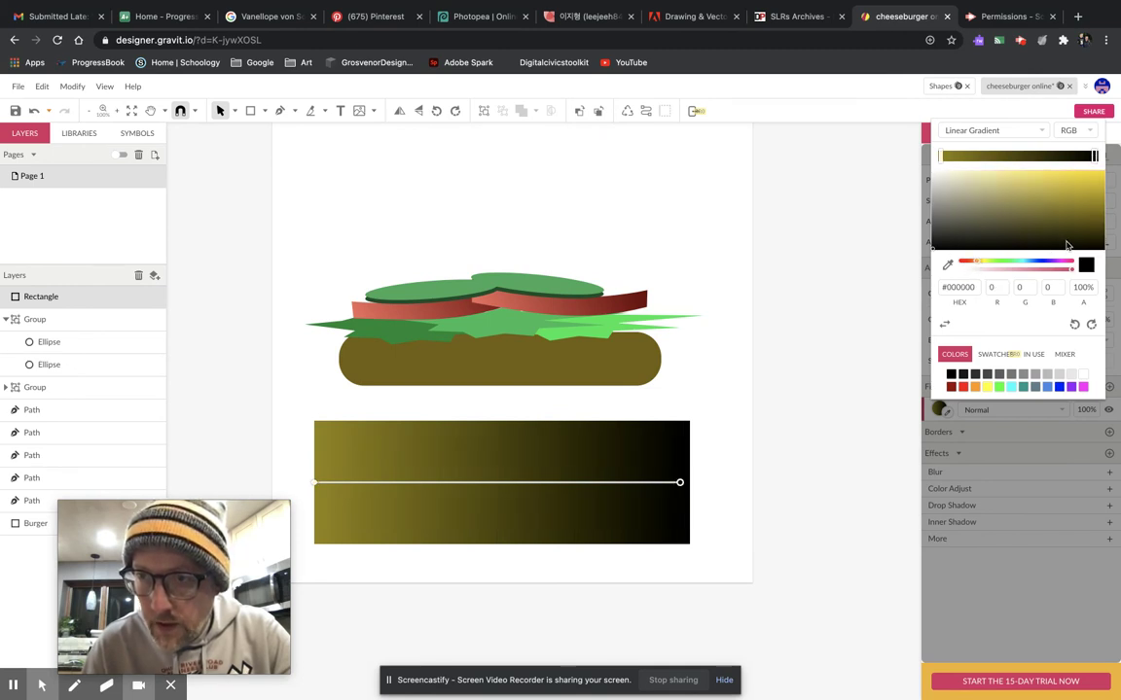
left_click_drag(1066, 244, 1078, 235)
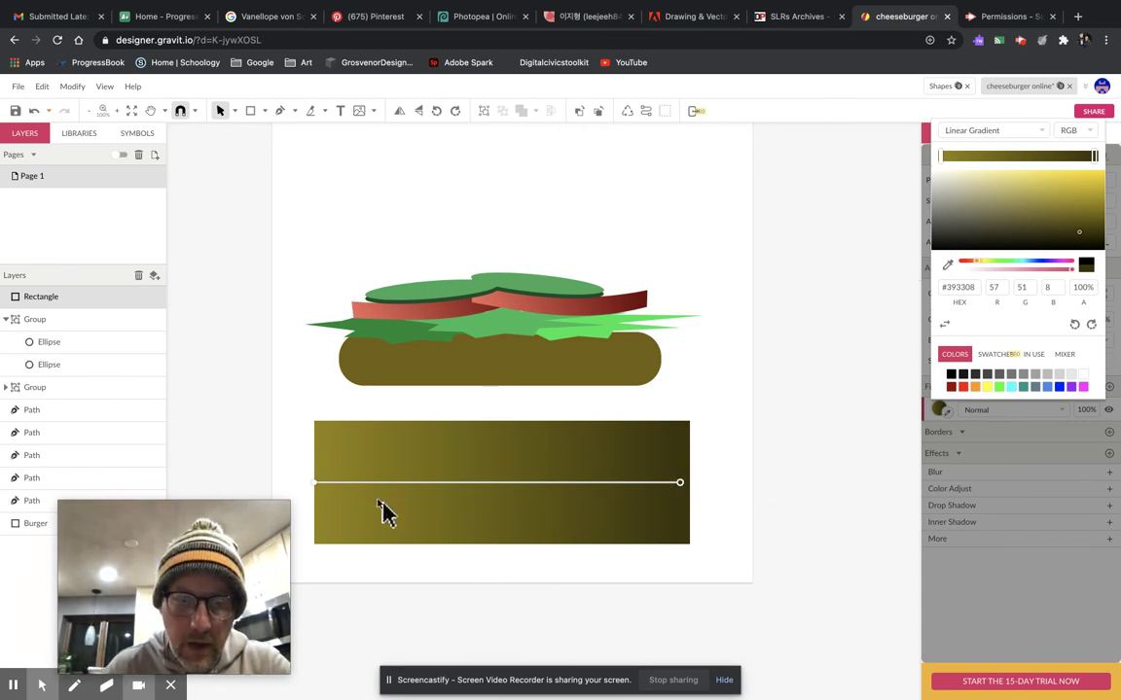
Align the gradient handles so the gradient runs straight from top to bottom.
left_click_drag(315, 484, 460, 416)
left_click_drag(681, 485, 475, 541)
left_click_drag(461, 417, 477, 421)
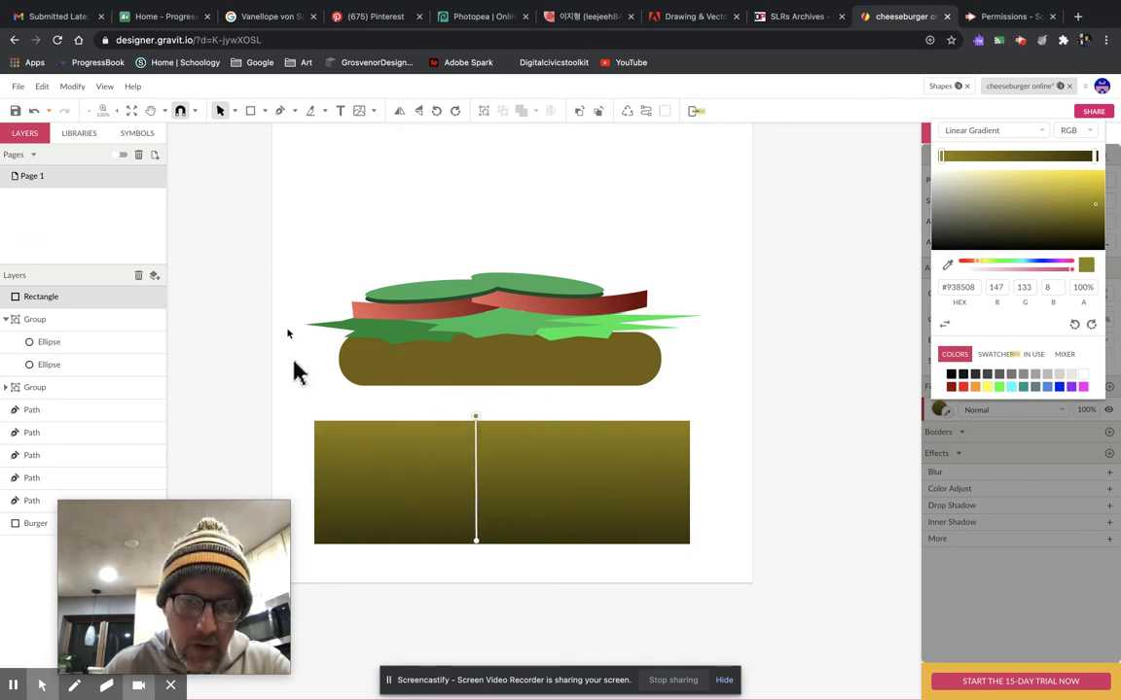
left_click(219, 111)
left_click(234, 111)
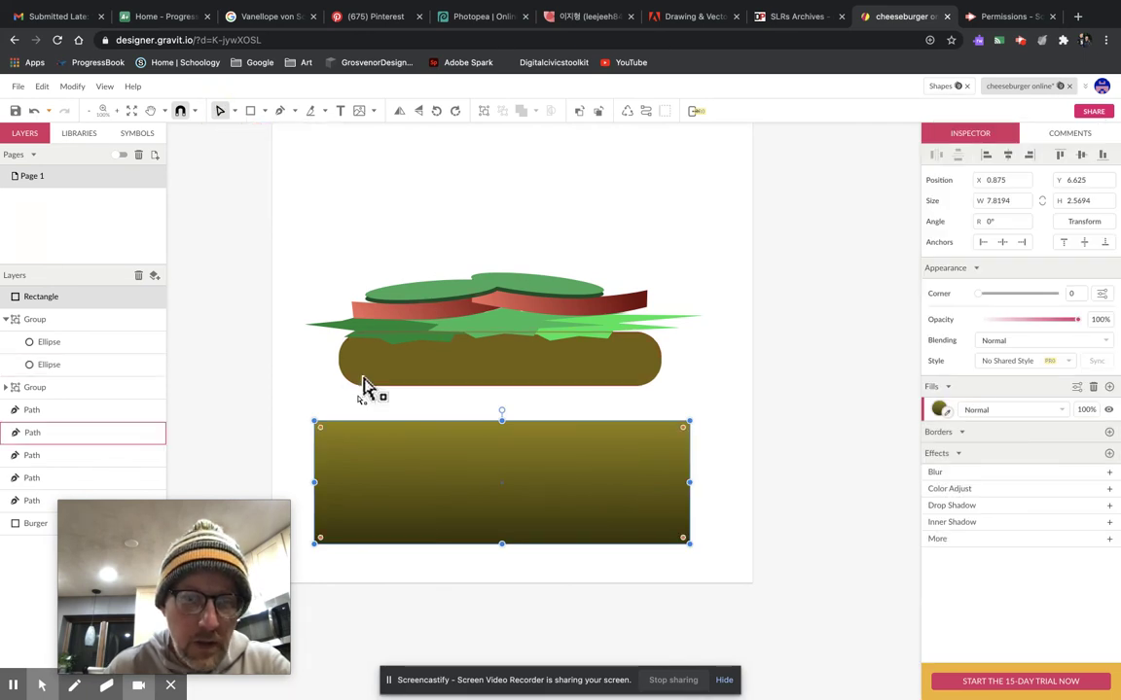
Round the rectangle's corners into a pill, then knife-slice it horizontally across the middle.
left_click_drag(322, 429, 369, 457)
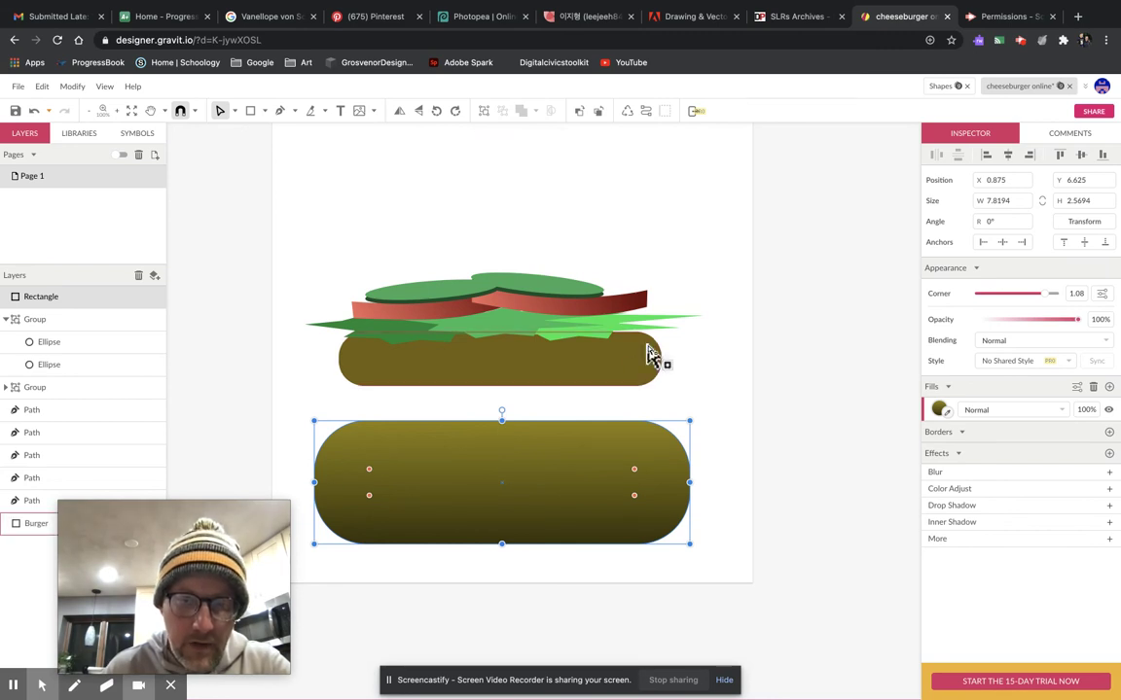
left_click(324, 112)
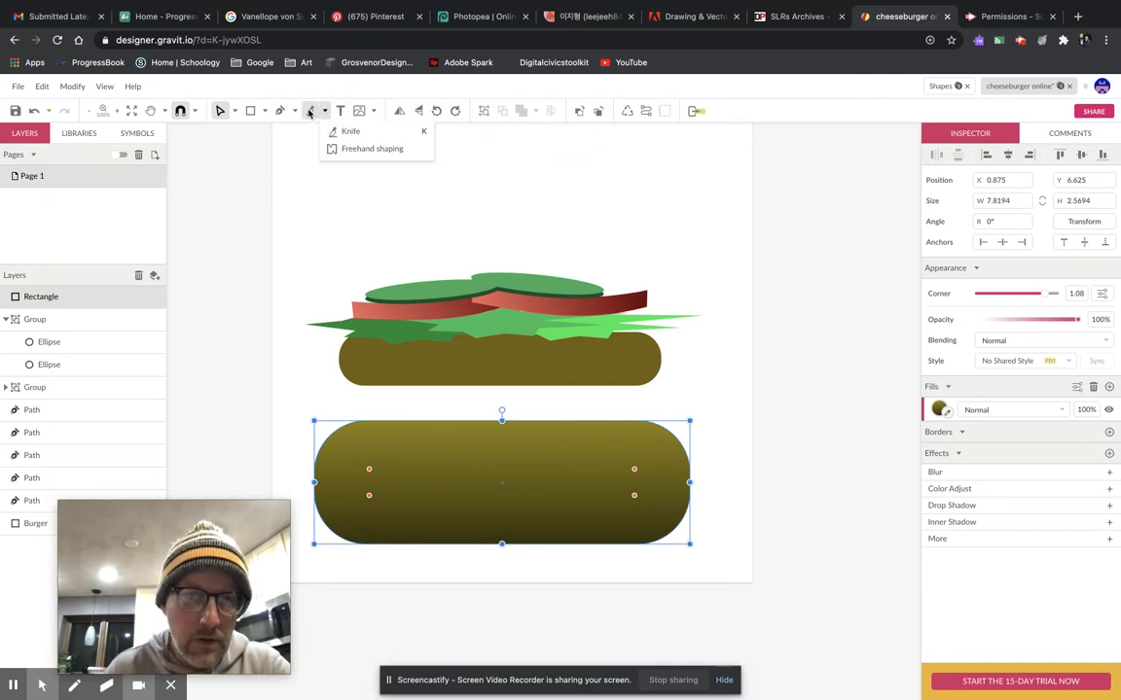
left_click(309, 113)
mouse_move(297, 475)
left_mouse_down()
mouse_move(715, 487)
mouse_move(711, 477)
left_mouse_up()
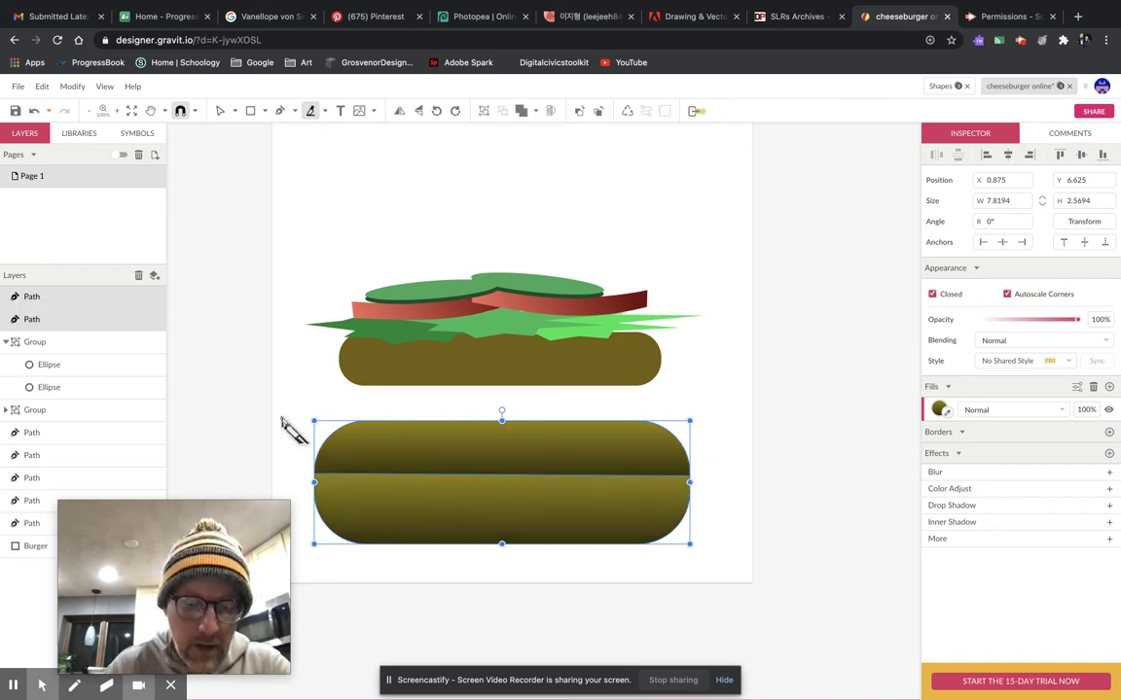
key("v")
left_click(308, 390)
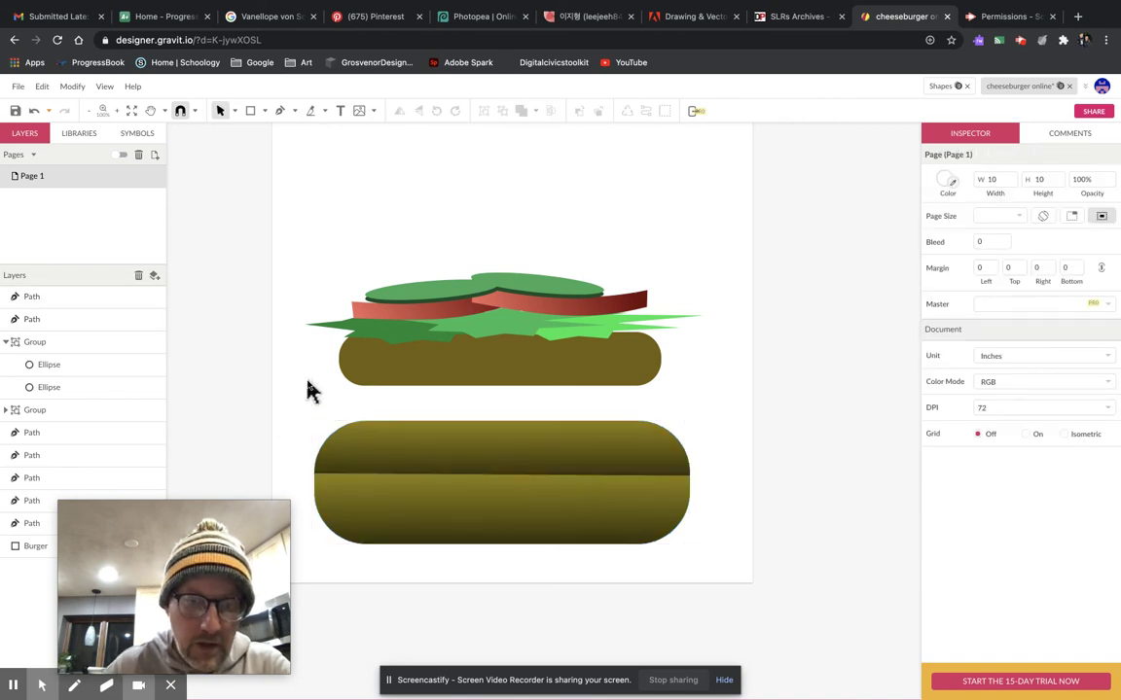
Move the top half up as the top bun and raise the bottom half toward the patty.
left_click(450, 446)
left_click_drag(461, 450, 471, 237)
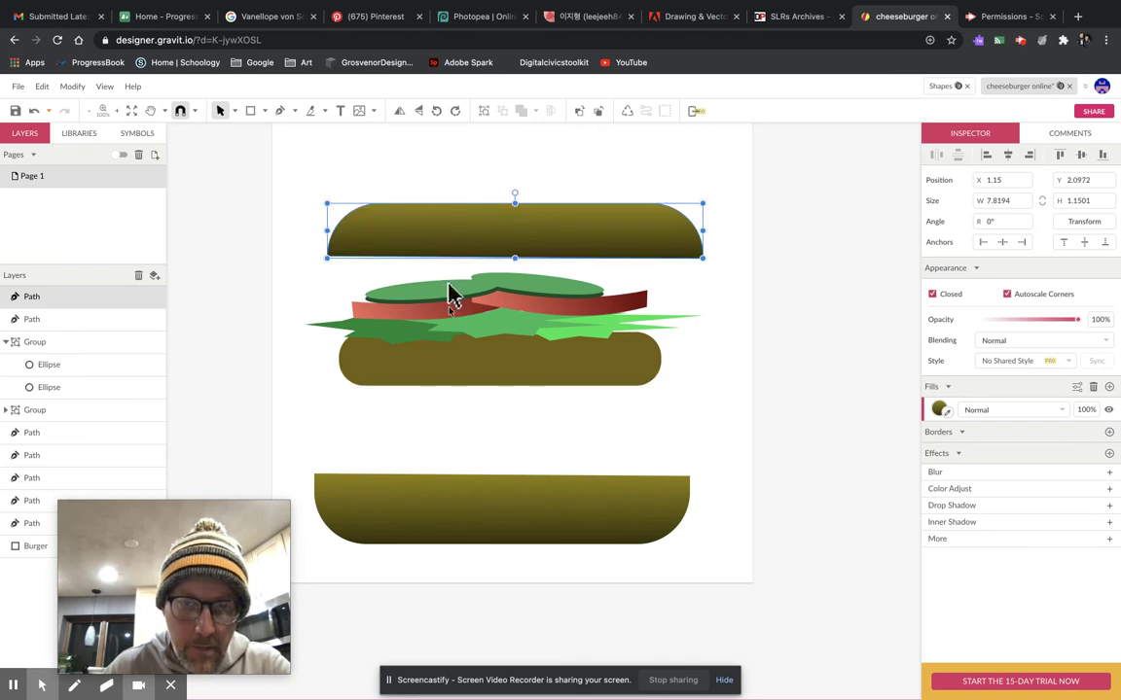
left_click_drag(481, 508, 492, 456)
Darken the patty's fill to deep brown #3E3406.
left_click(483, 374)
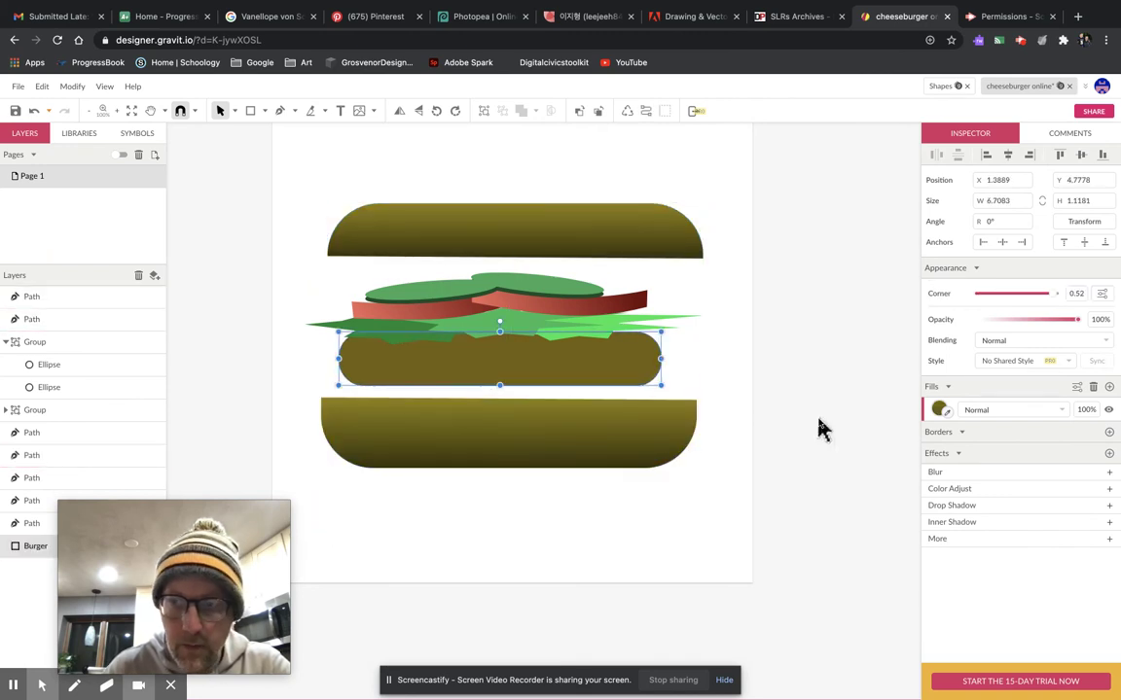
left_click(938, 410)
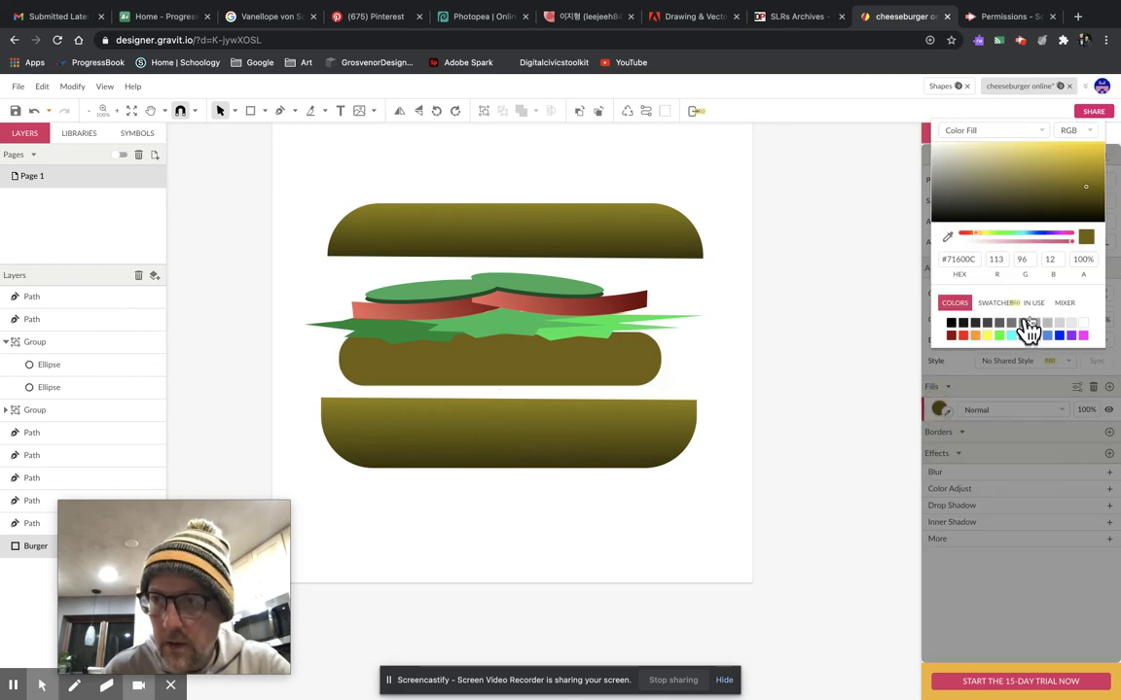
left_click(1087, 205)
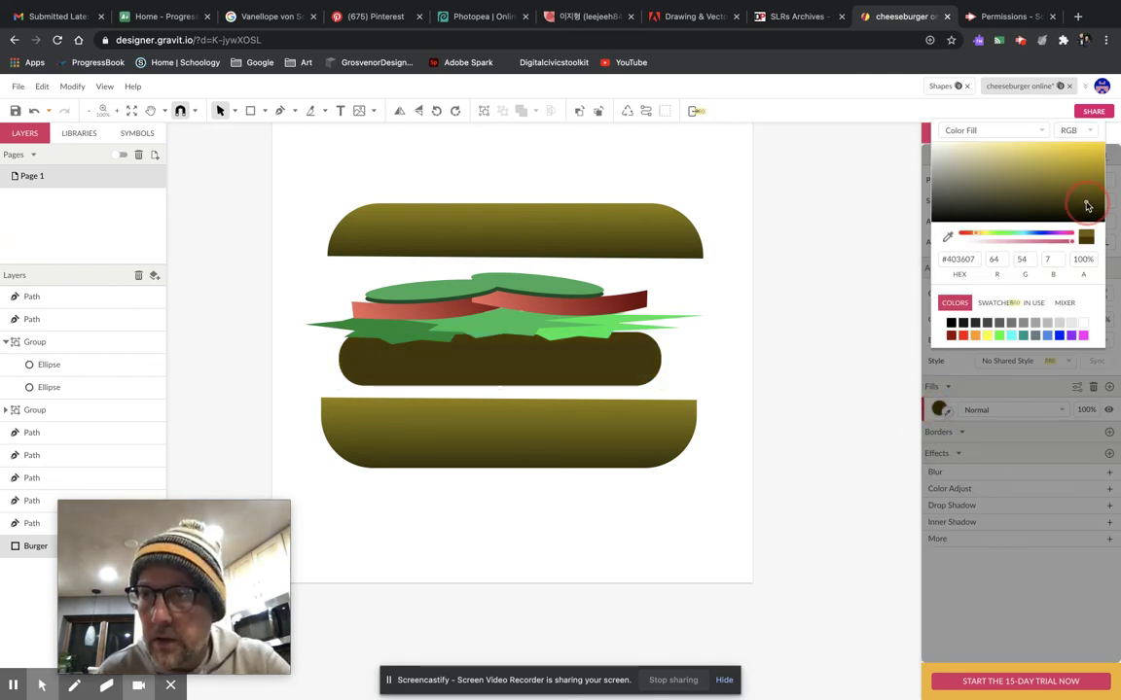
left_click(556, 250)
left_click(450, 243)
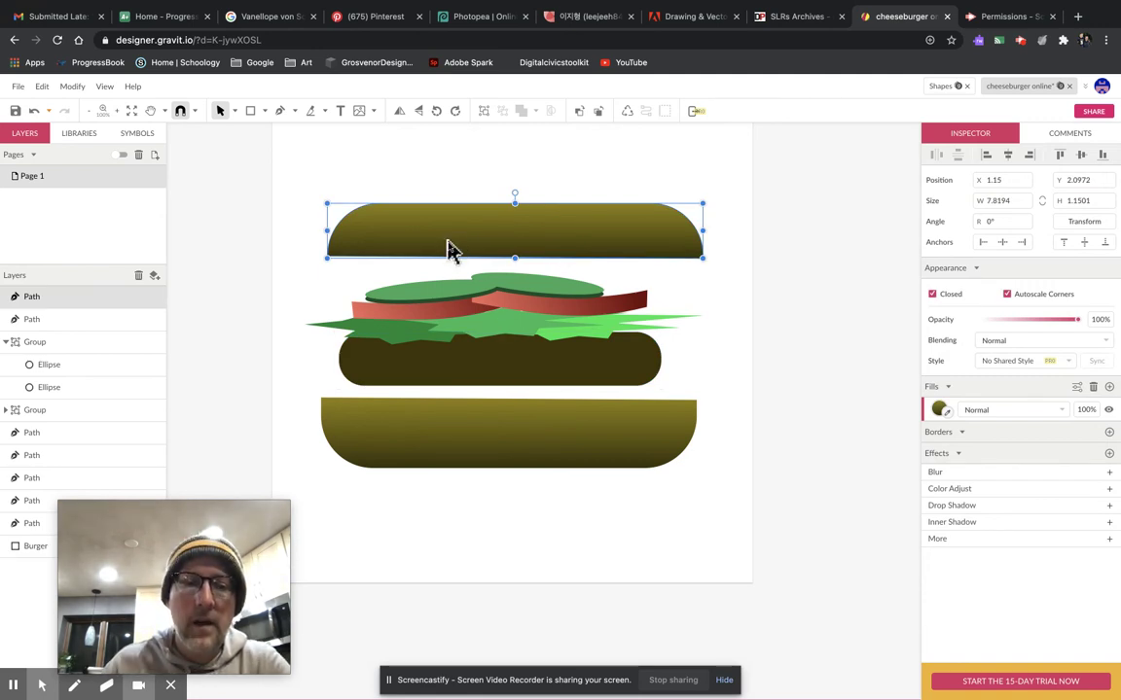
Shift the top bun slightly left, opening and dismissing its context menu without changes.
left_click_drag(500, 236, 480, 232)
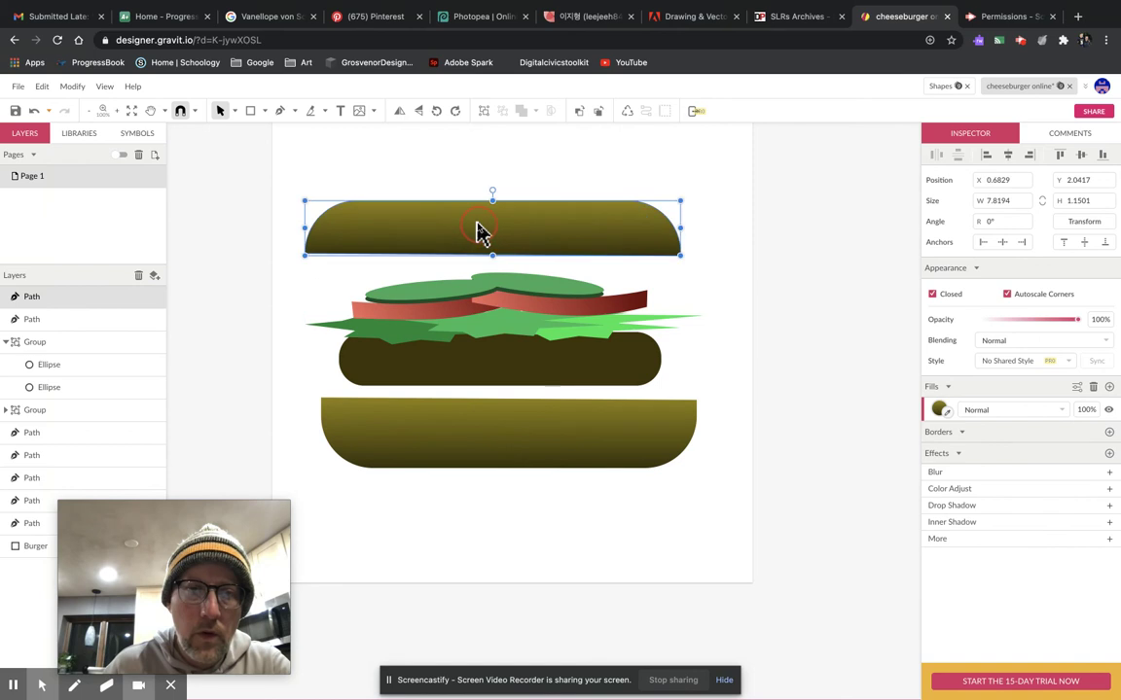
right_click(488, 232)
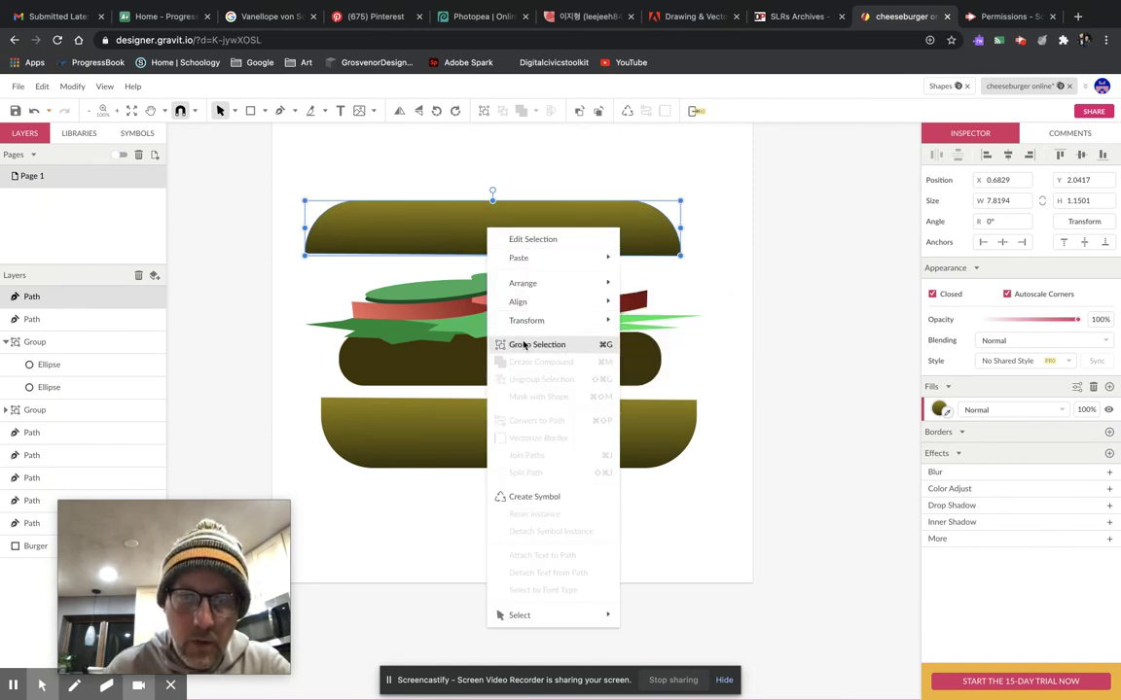
mouse_move(529, 306)
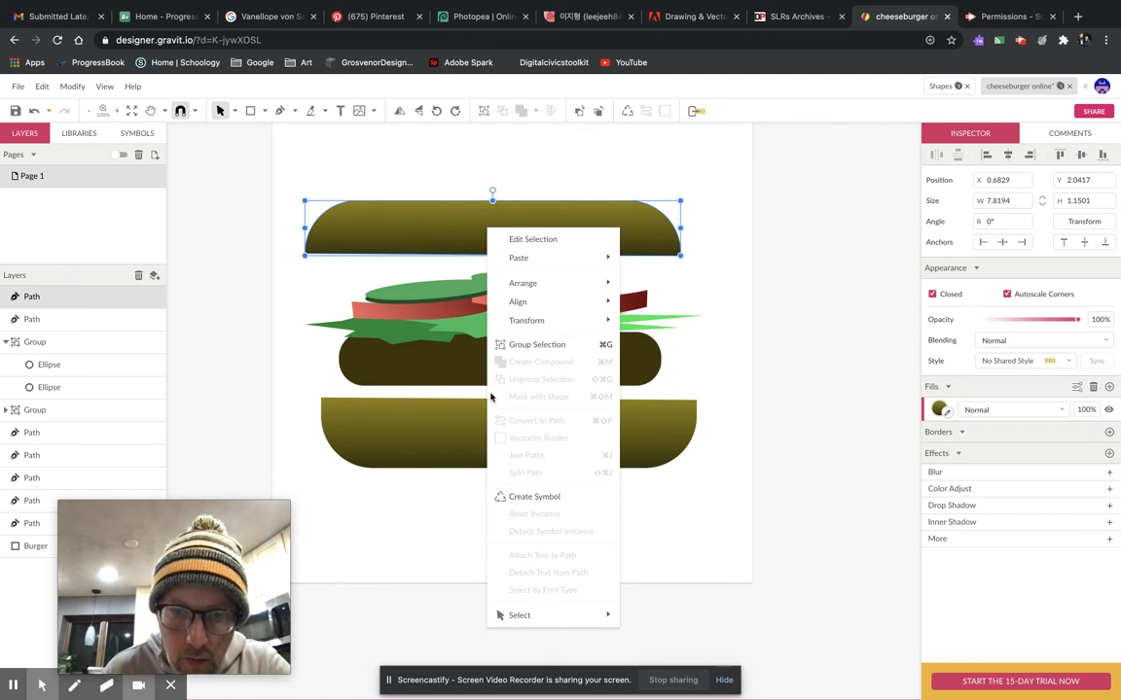
left_click(396, 243)
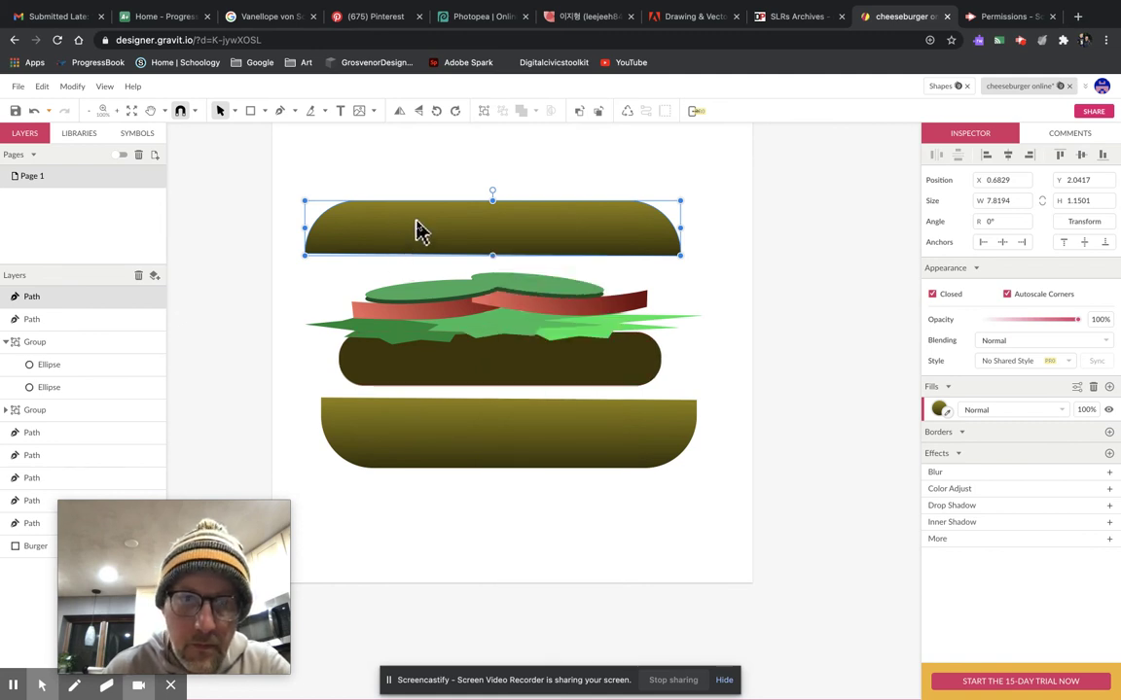
right_click(416, 221)
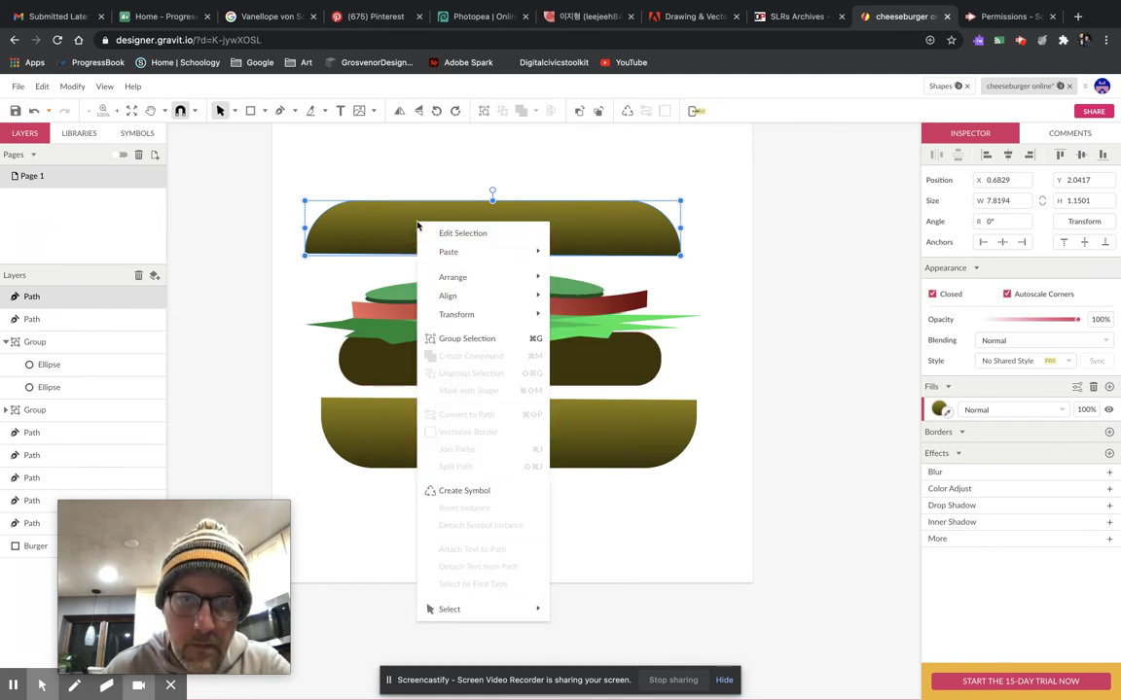
left_click(454, 415)
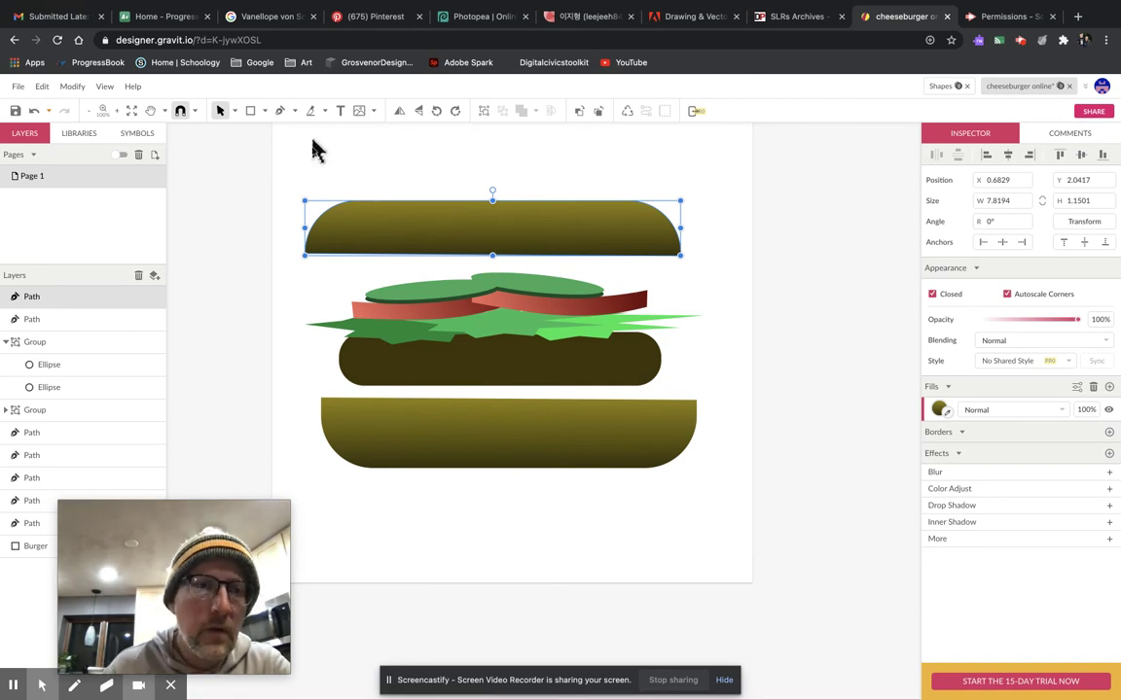
With the Subselect tool, pull the top bun's top and nodes into a lumpy dome.
left_click(233, 111)
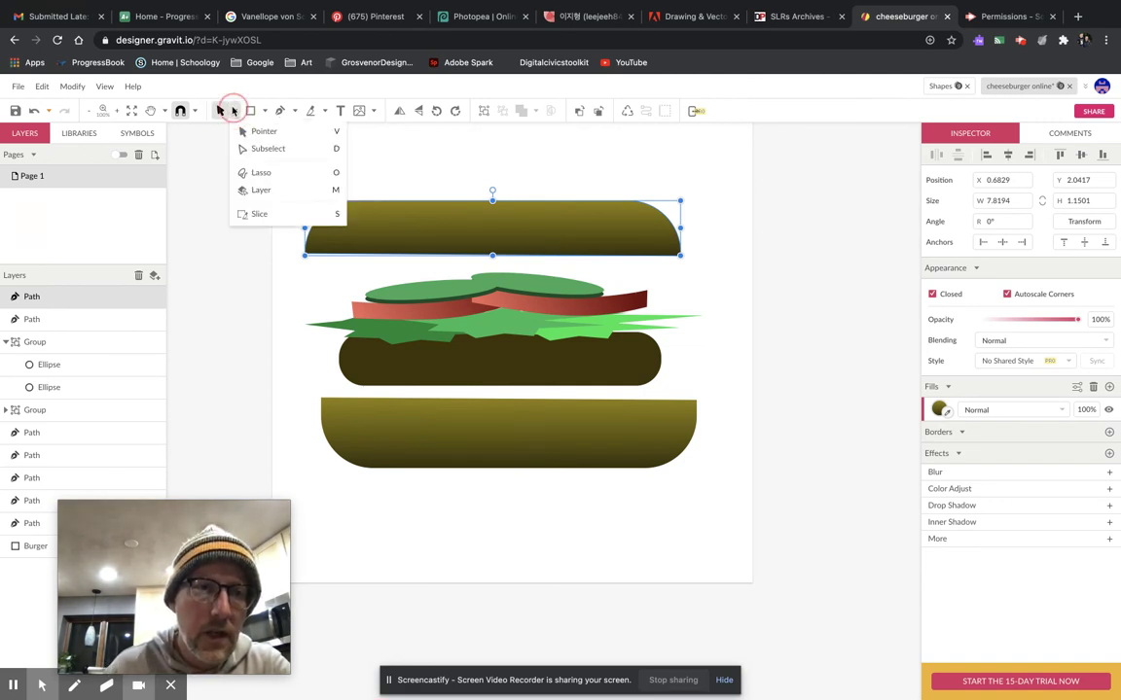
left_click(268, 148)
left_click(409, 227)
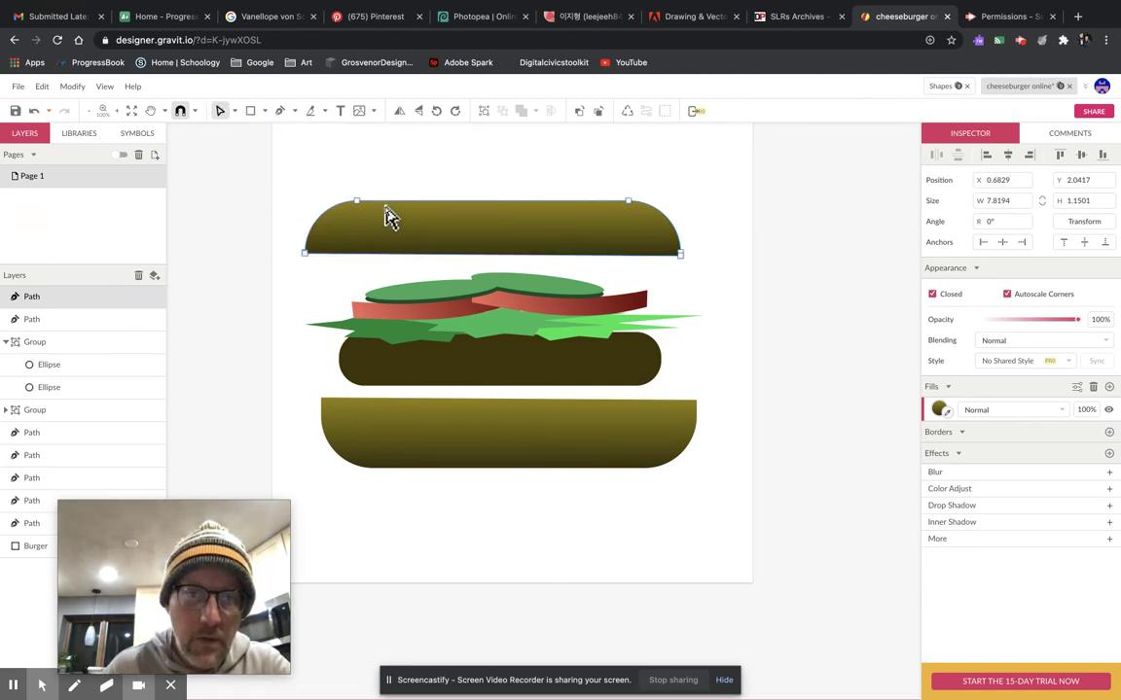
left_click_drag(475, 206, 480, 195)
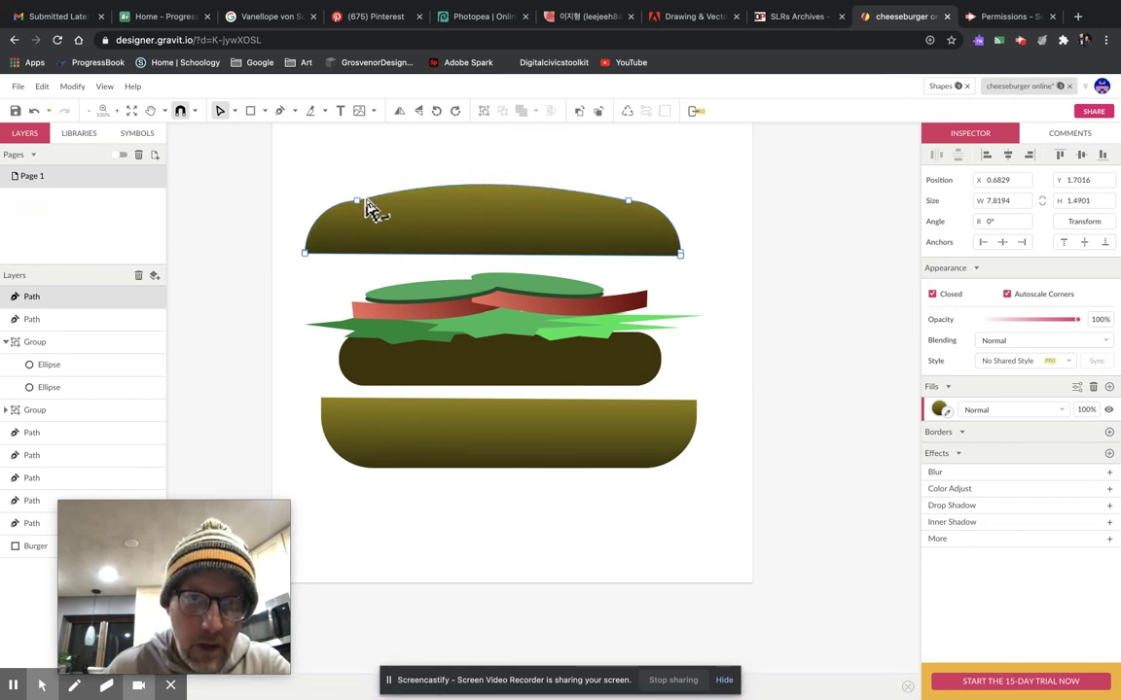
left_click_drag(360, 210, 330, 184)
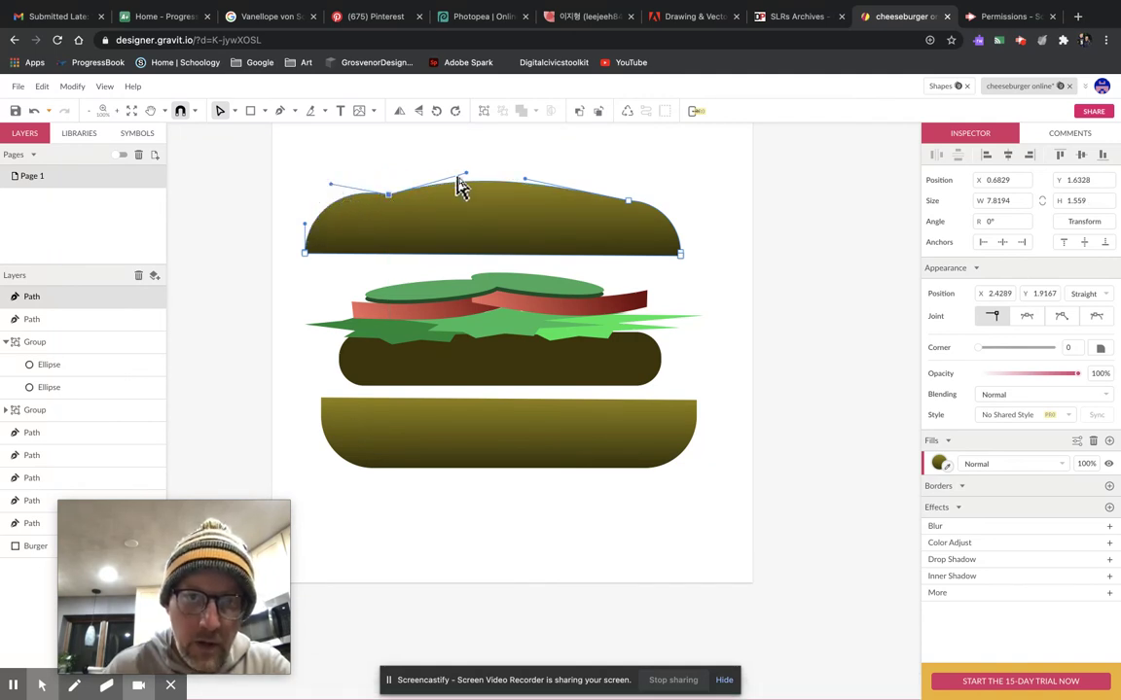
left_click_drag(630, 209, 612, 209)
left_click(642, 205)
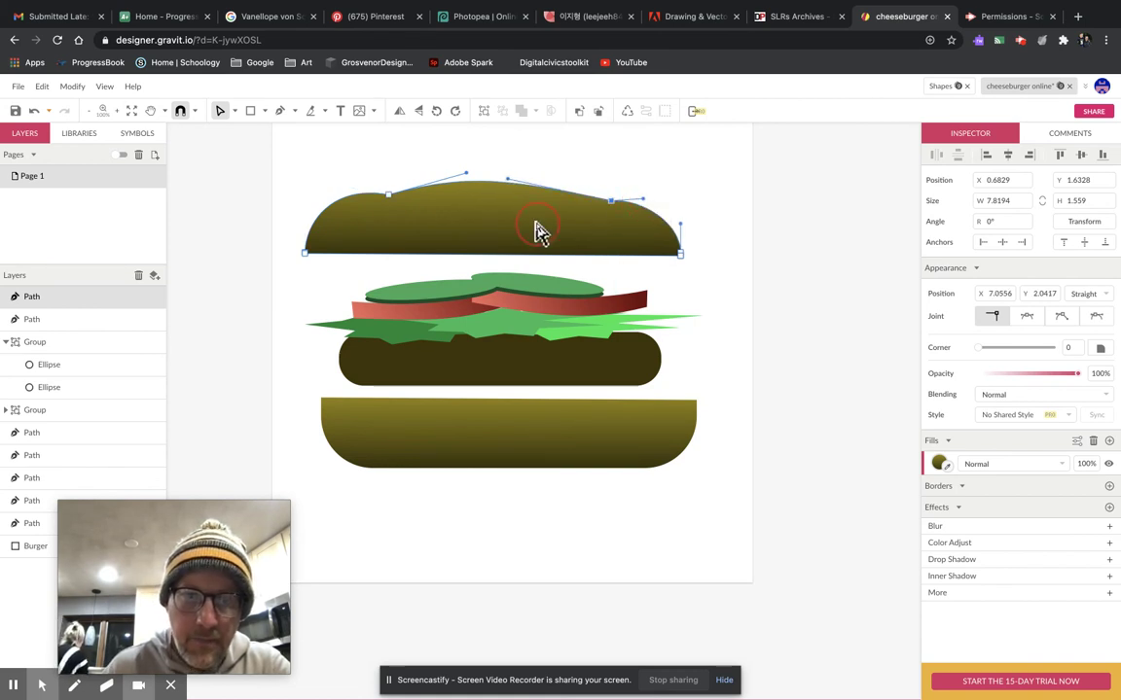
left_click(495, 259)
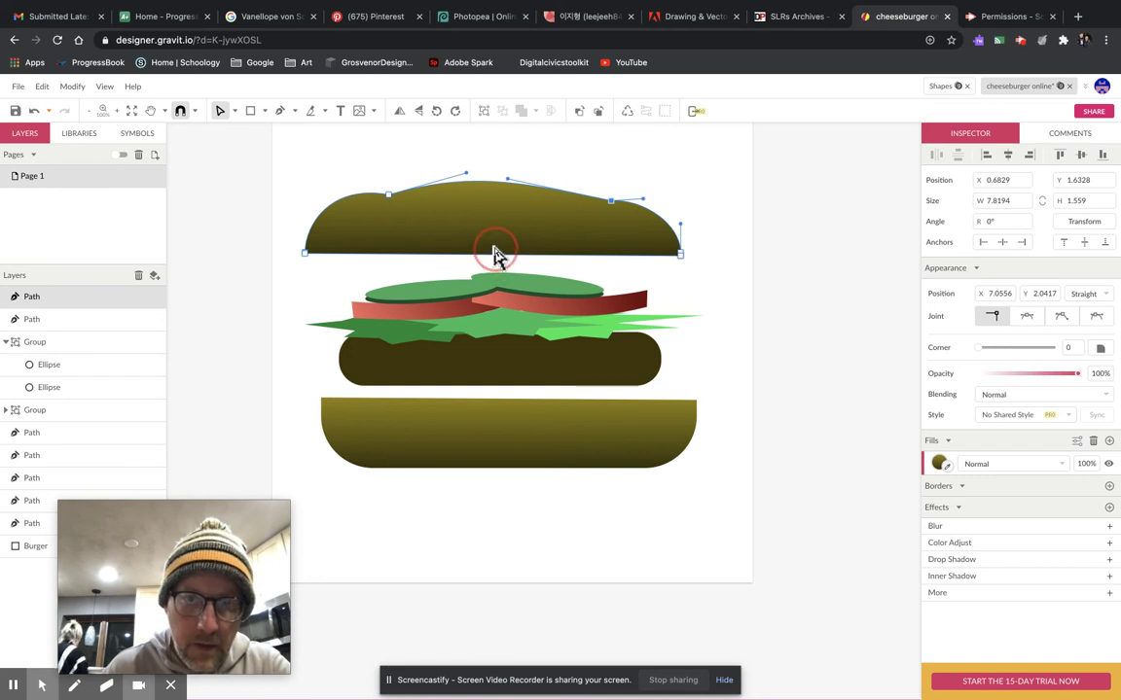
Add a node on the top bun's bottom edge and lower the bun onto the lettuce and tomato.
left_click(487, 255)
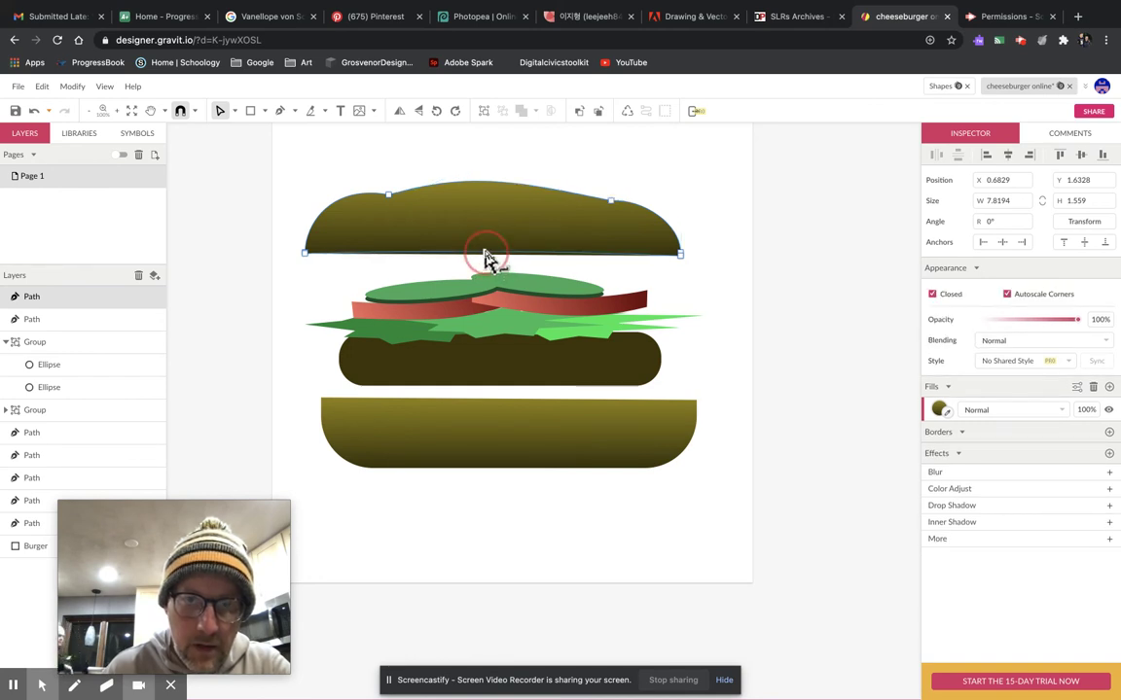
left_click(489, 251)
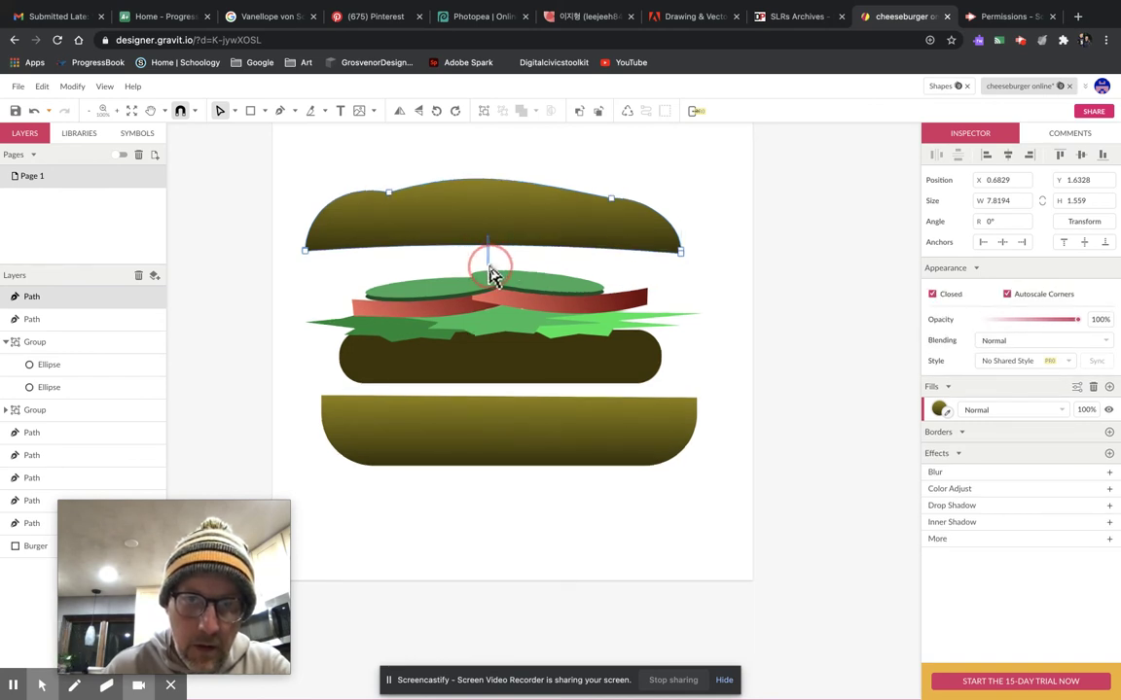
left_click_drag(505, 228, 521, 250)
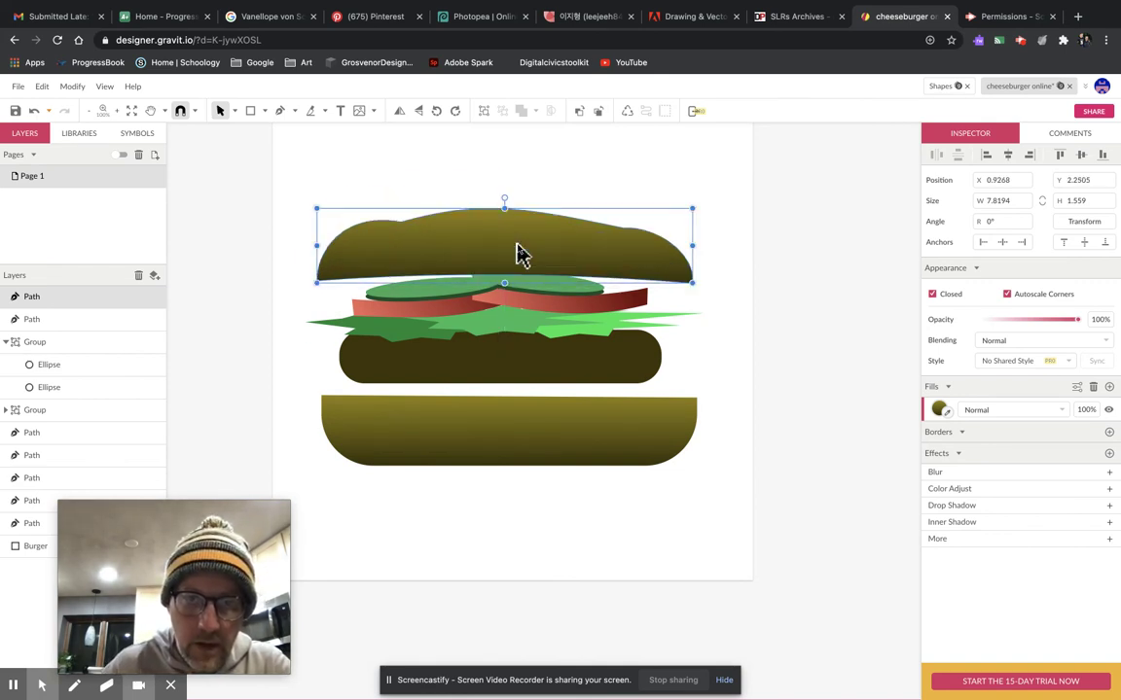
Flatten and narrow the bottom bun to 6.8915 in wide, centred under the patty.
left_click(500, 441)
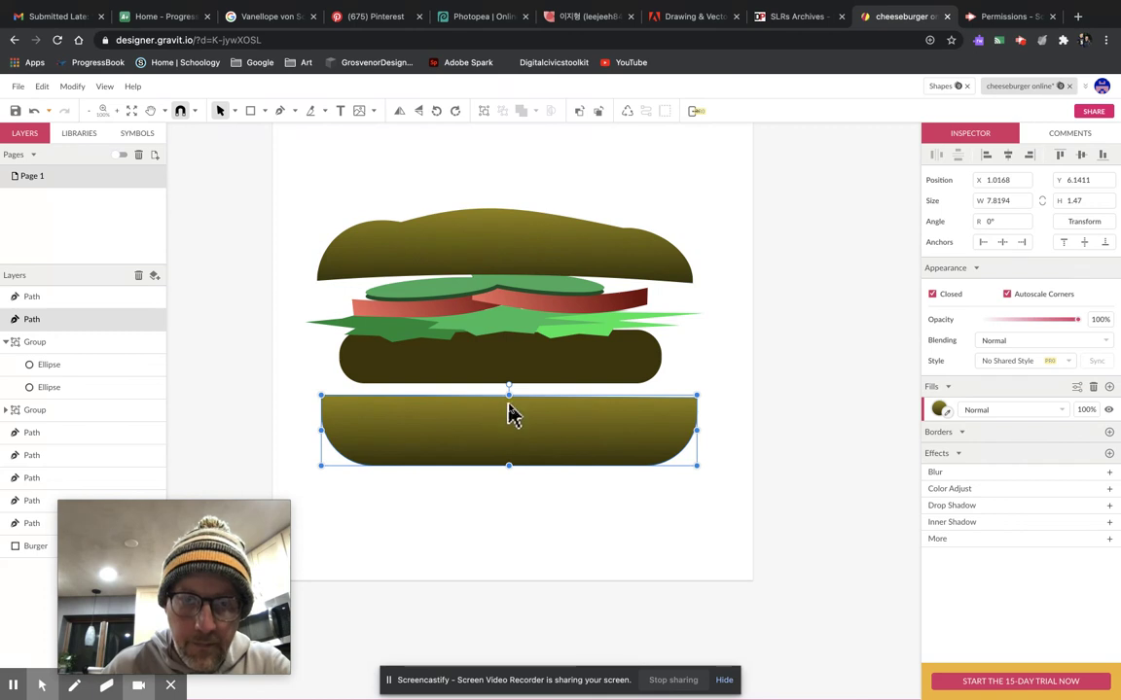
mouse_move(509, 394)
left_mouse_down()
mouse_move(508, 430)
mouse_move(506, 409)
left_mouse_up()
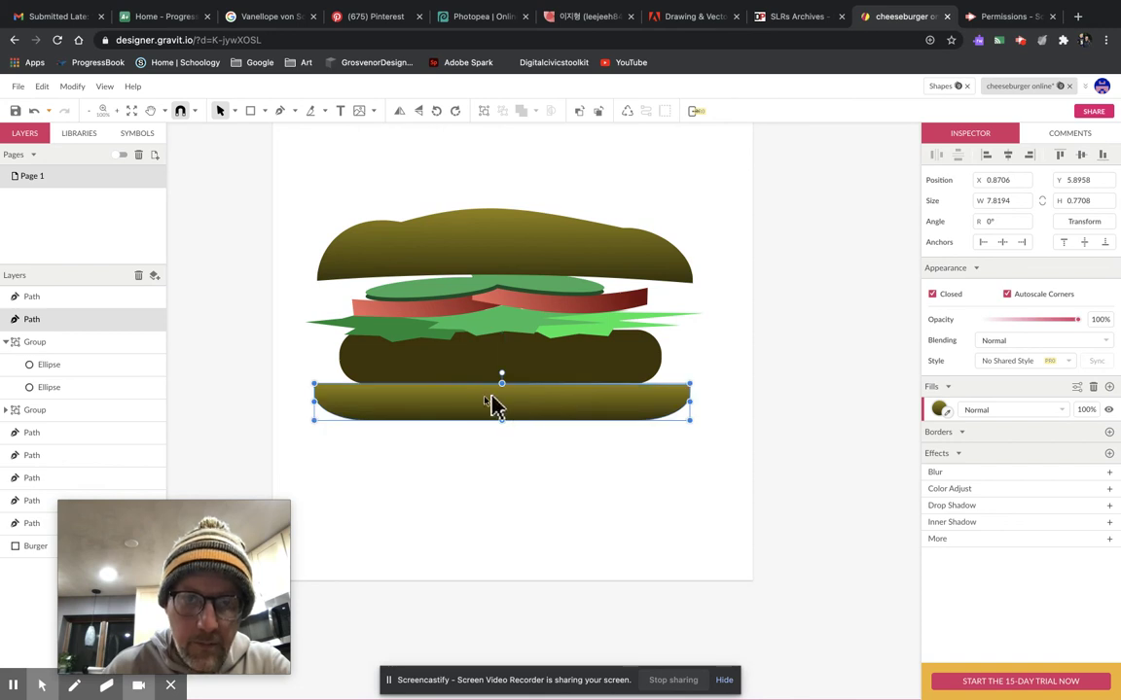
left_click_drag(315, 402, 359, 402)
left_click_drag(470, 413, 447, 414)
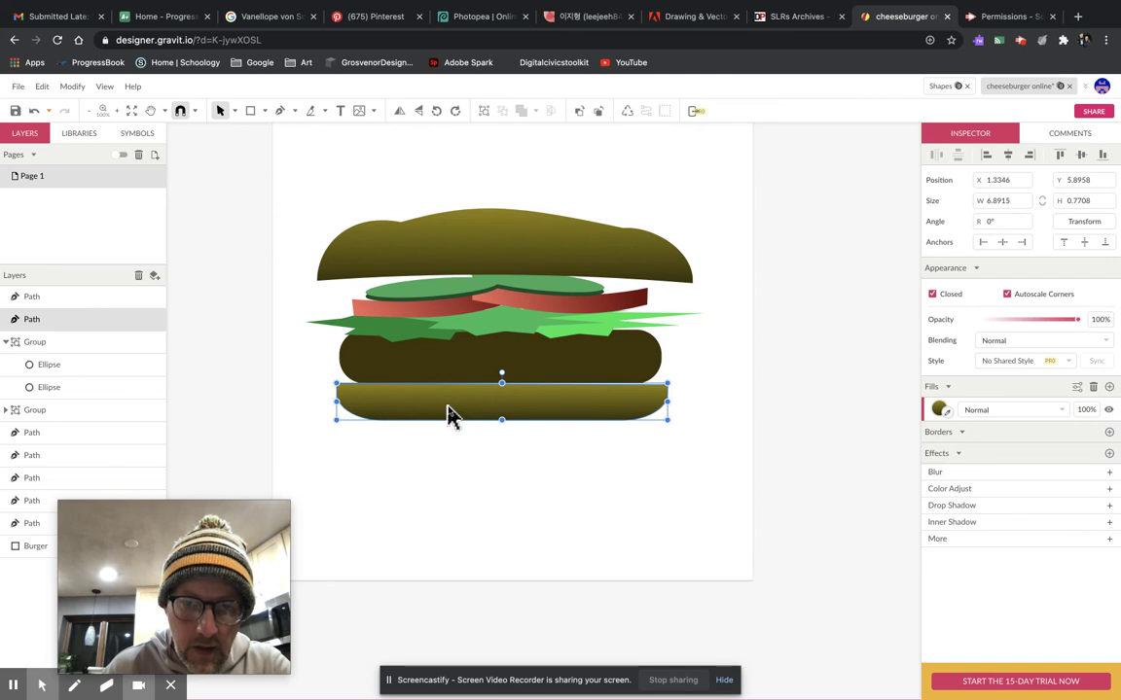
Narrow the top bun to 6.4226 in wide from both sides, centred over the burger.
left_click(440, 263)
left_click_drag(316, 249, 374, 246)
left_click_drag(493, 252, 468, 257)
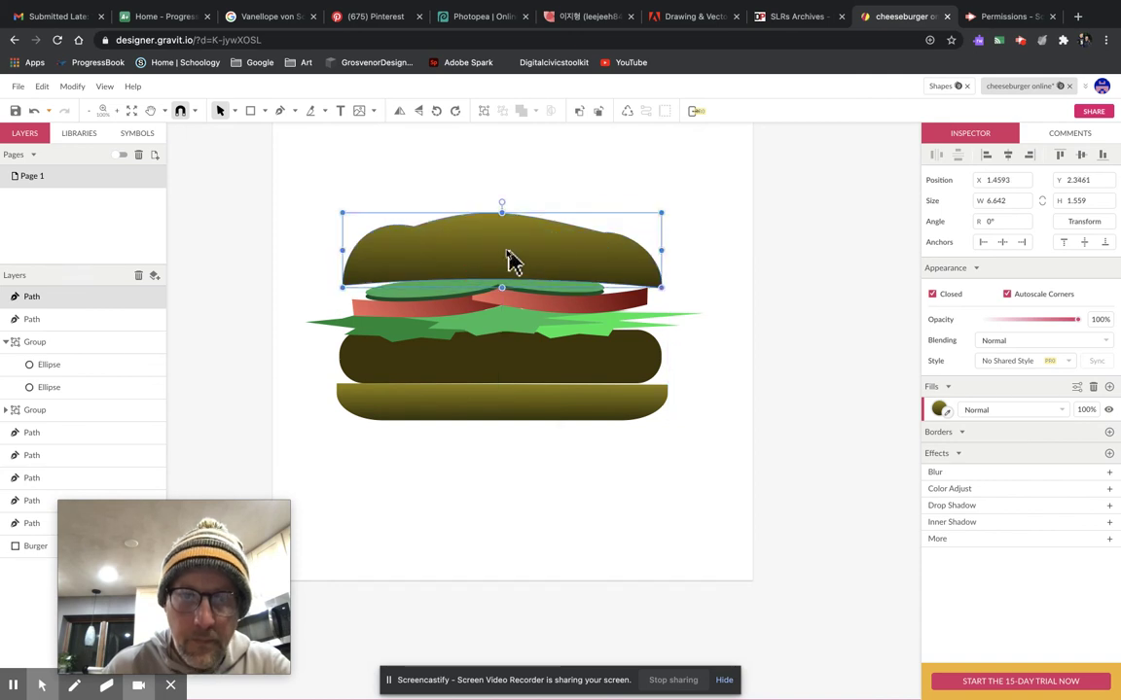
left_click(581, 185)
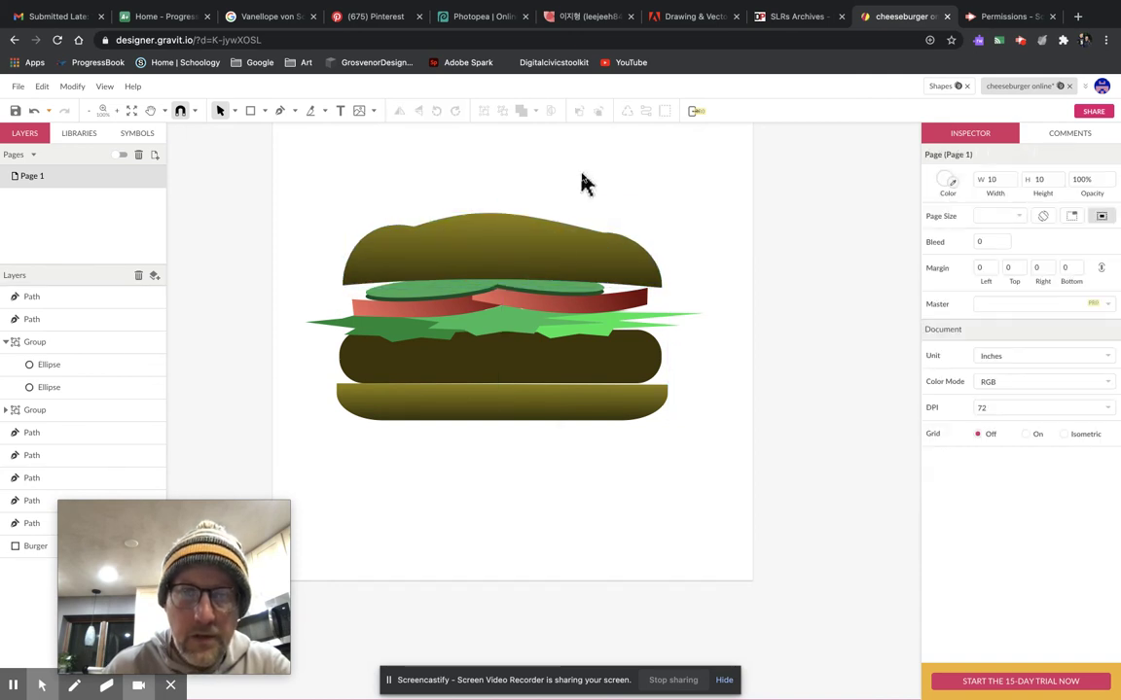
left_click(605, 263)
left_click_drag(663, 248, 650, 249)
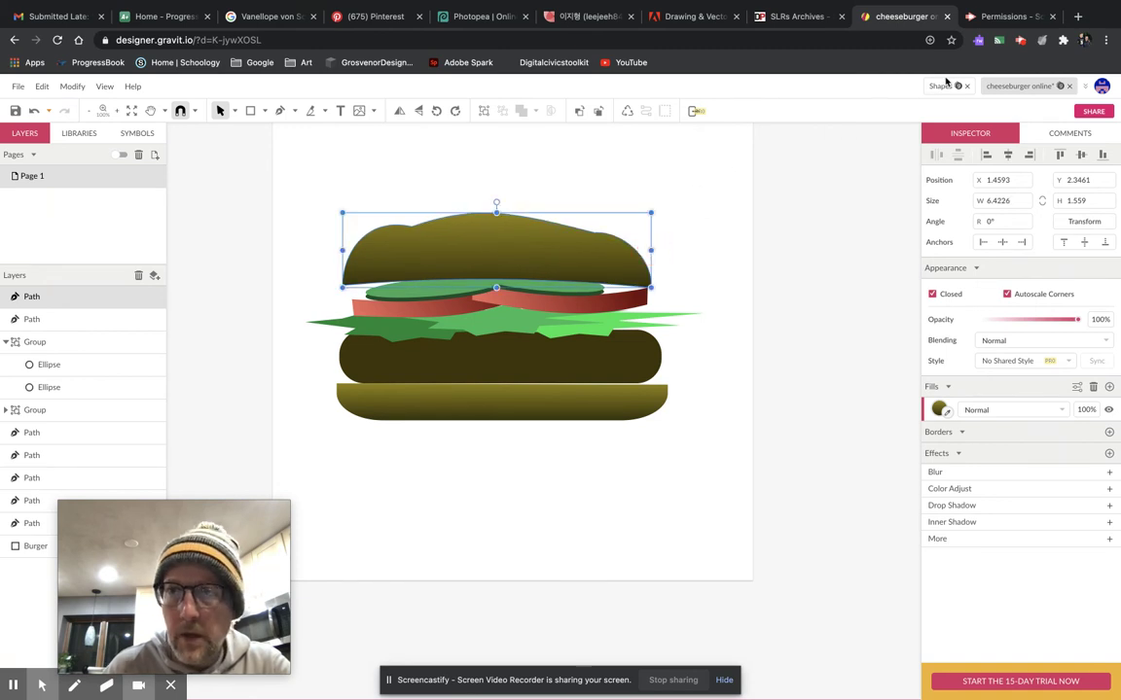
left_click(937, 85)
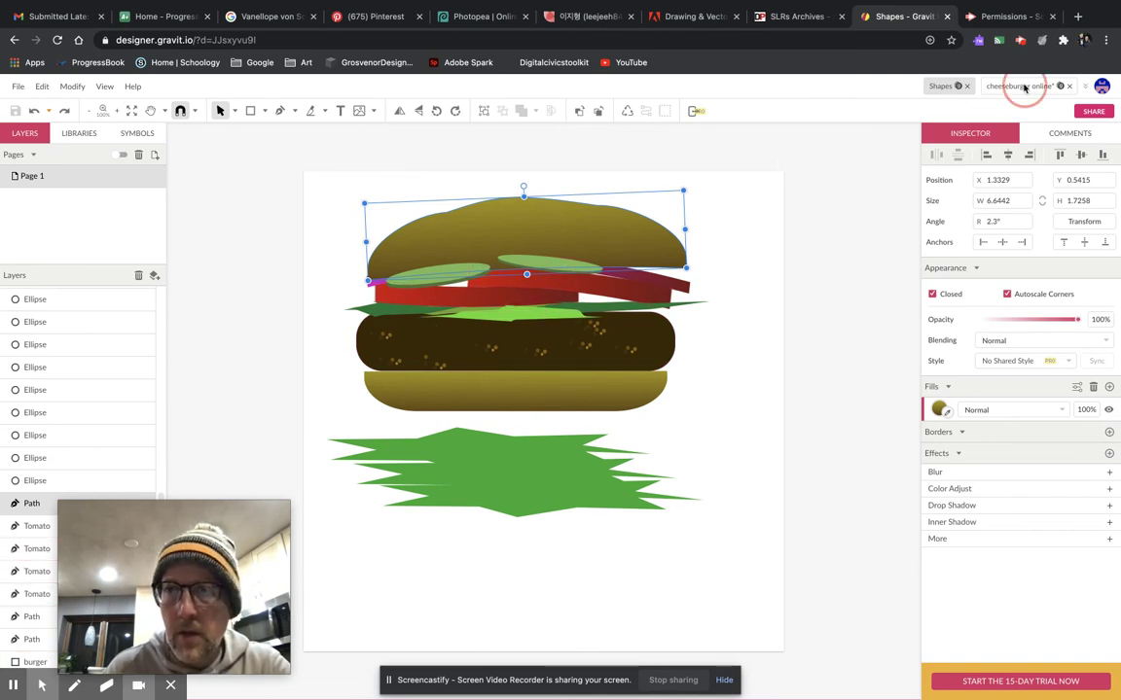
left_click(1024, 85)
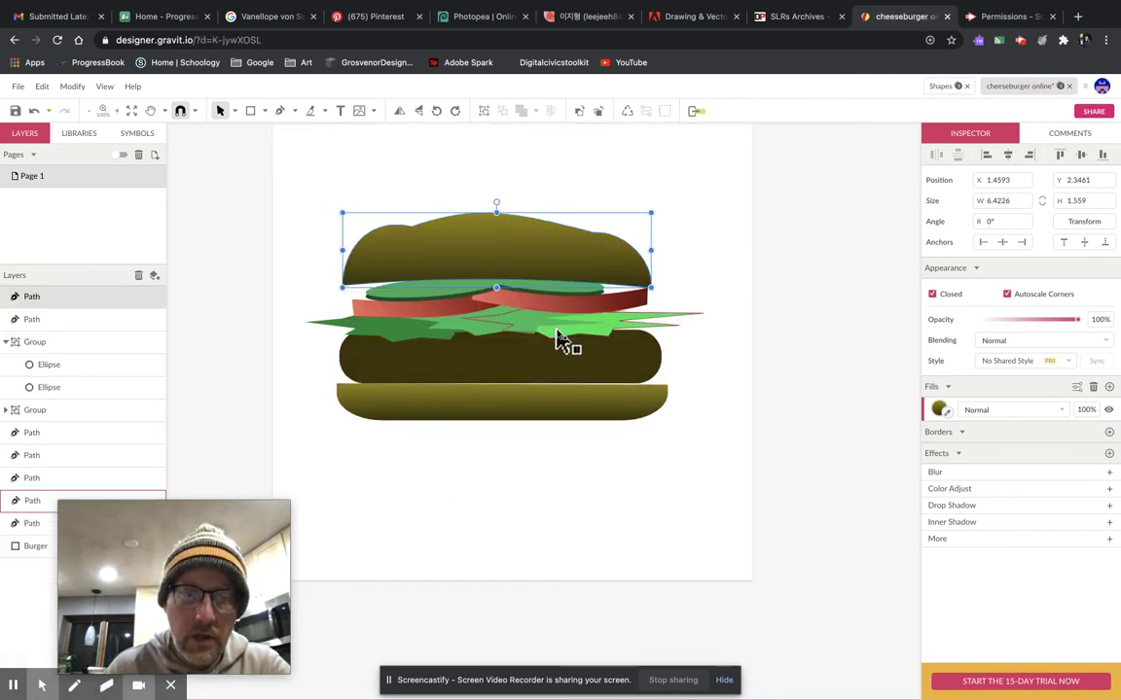